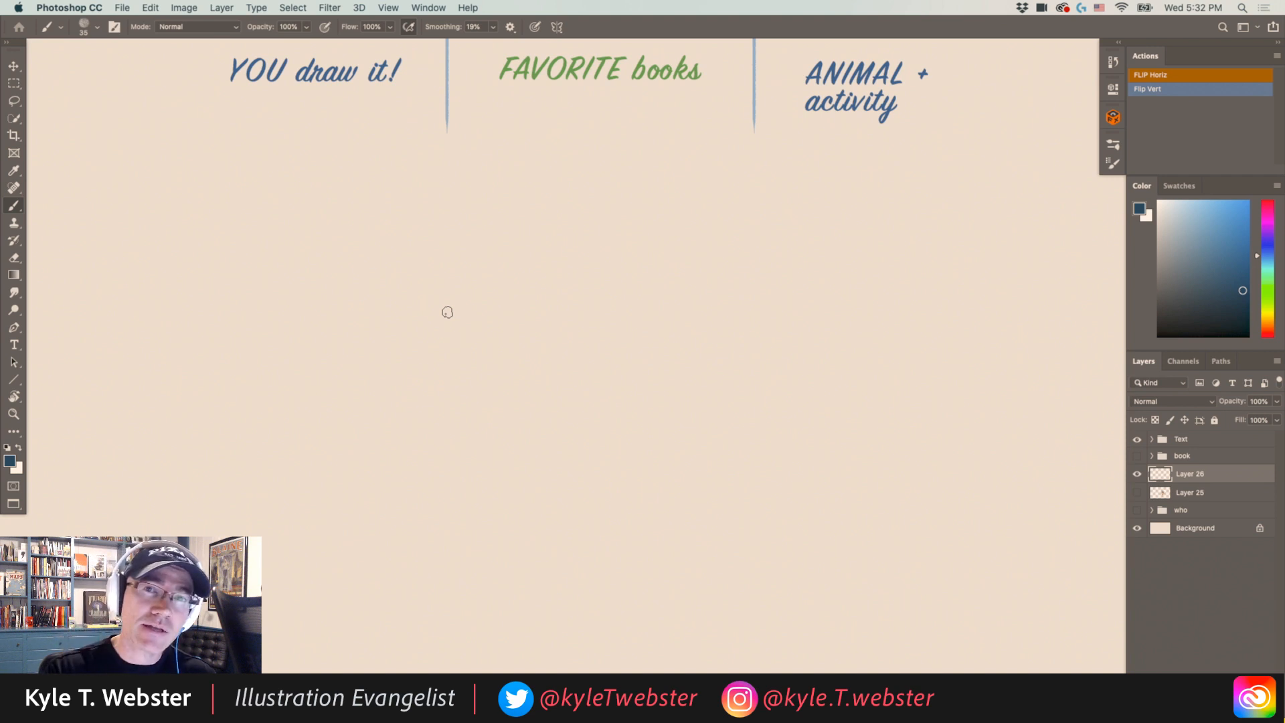
drag(339, 266, 318, 317)
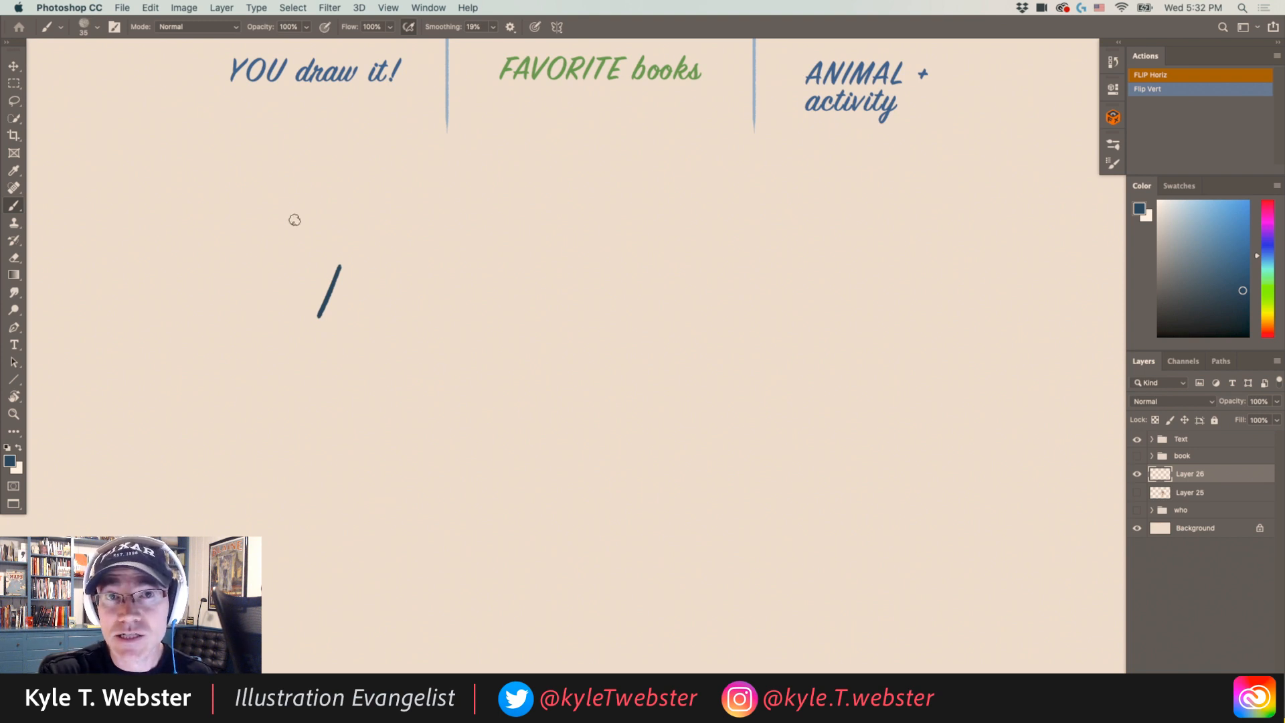
mouse_move(234, 270)
mouse_down()
mouse_move(197, 306)
mouse_move(267, 456)
mouse_move(263, 492)
mouse_move(231, 505)
mouse_up()
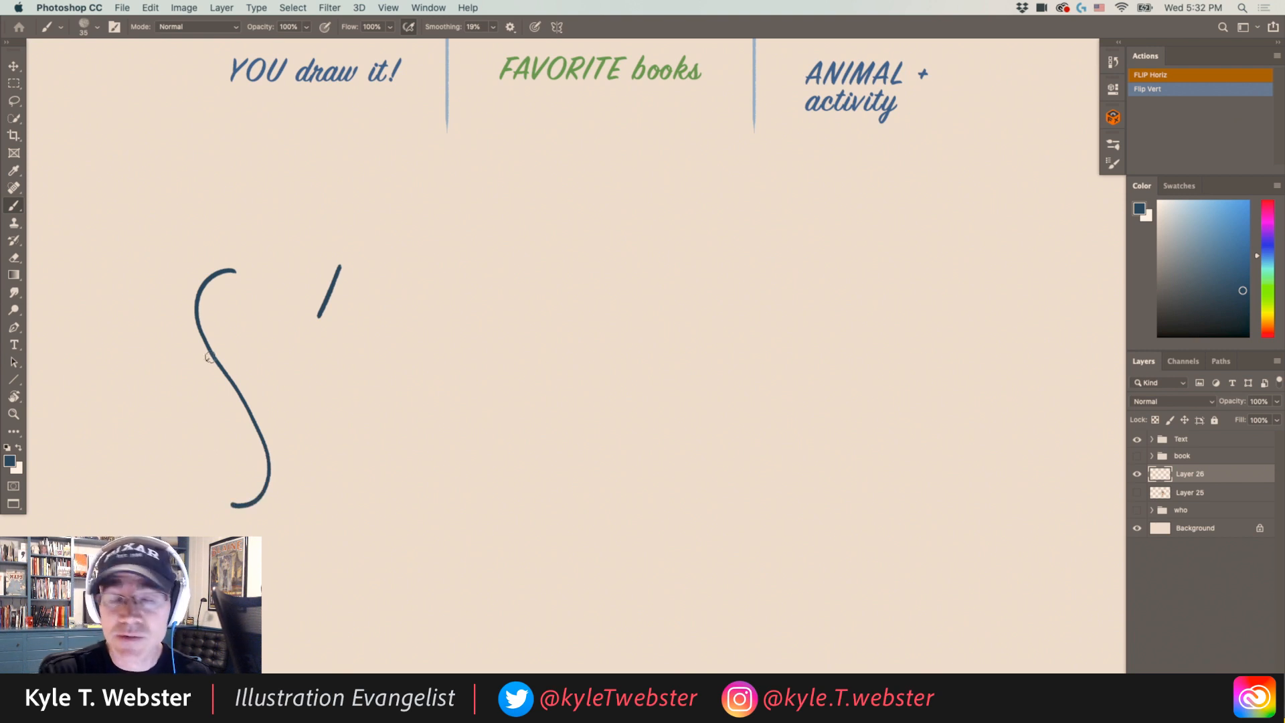
mouse_move(213, 388)
mouse_down()
mouse_move(182, 402)
mouse_move(195, 455)
mouse_move(171, 458)
mouse_up()
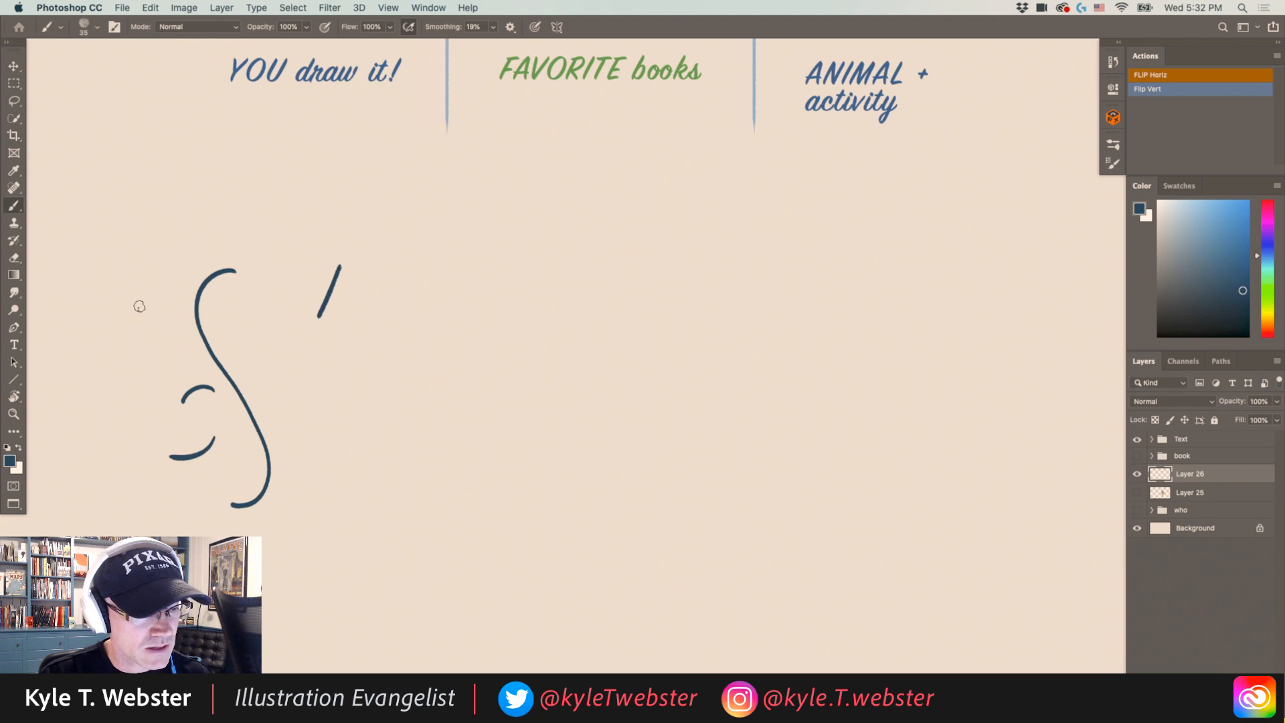
drag(138, 307, 136, 367)
drag(134, 429, 105, 440)
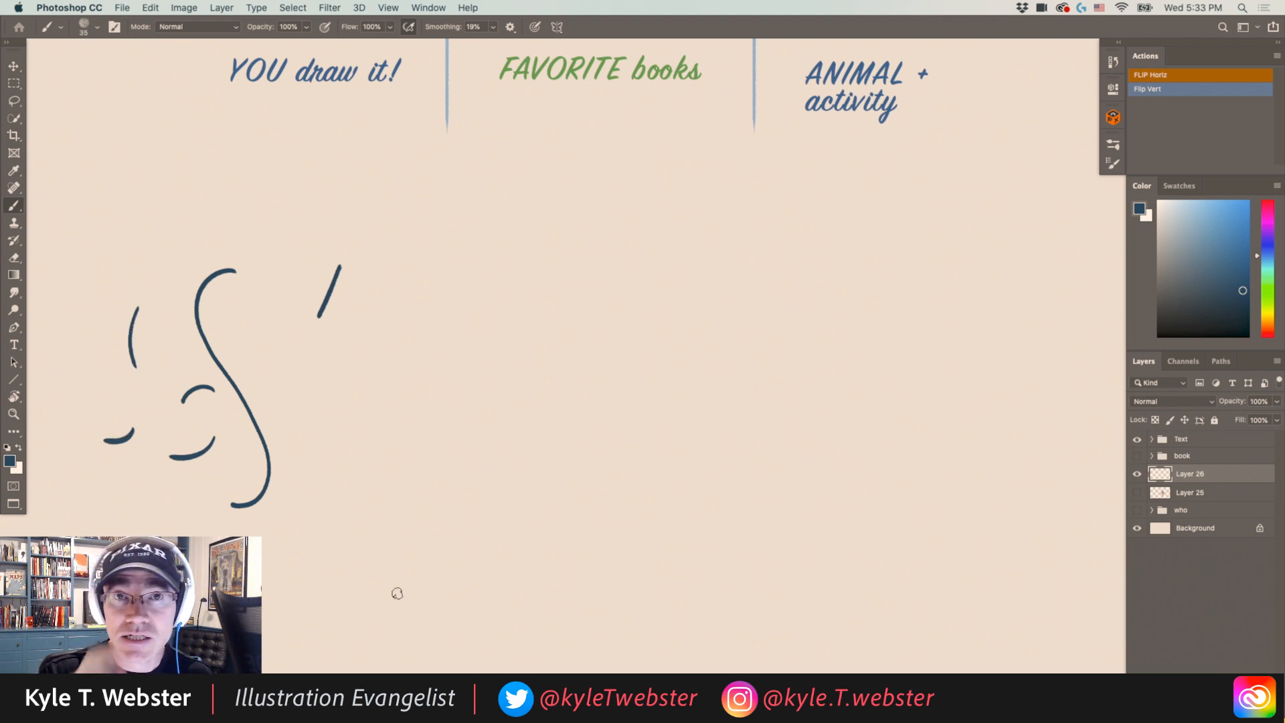
mouse_move(474, 334)
mouse_down()
mouse_move(452, 317)
mouse_move(386, 493)
mouse_up()
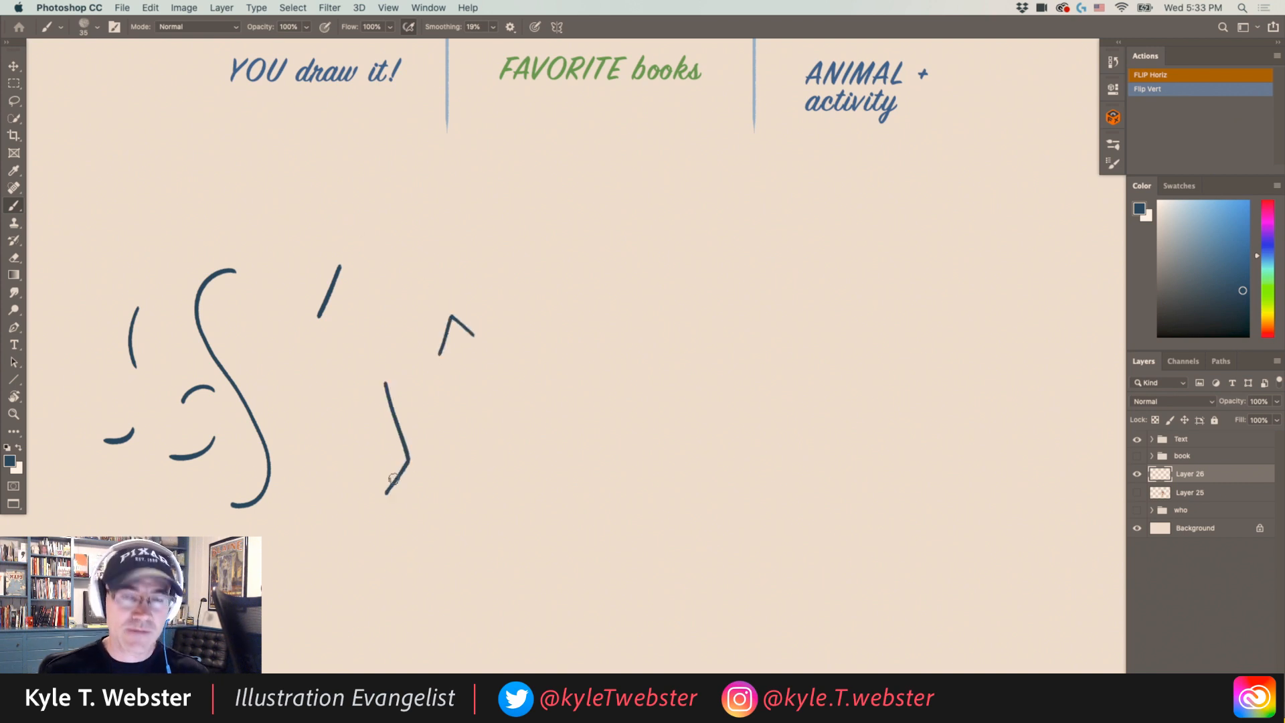
drag(476, 247, 422, 243)
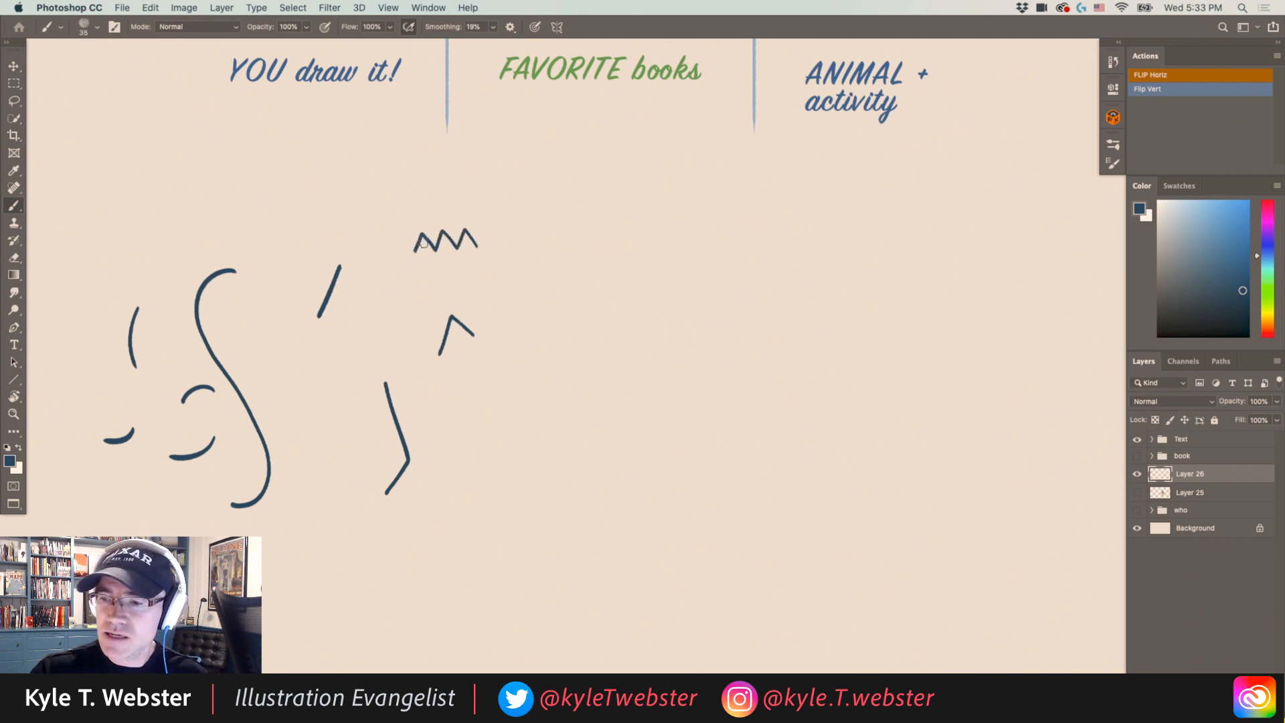
key(super+a)
key(BackSpace)
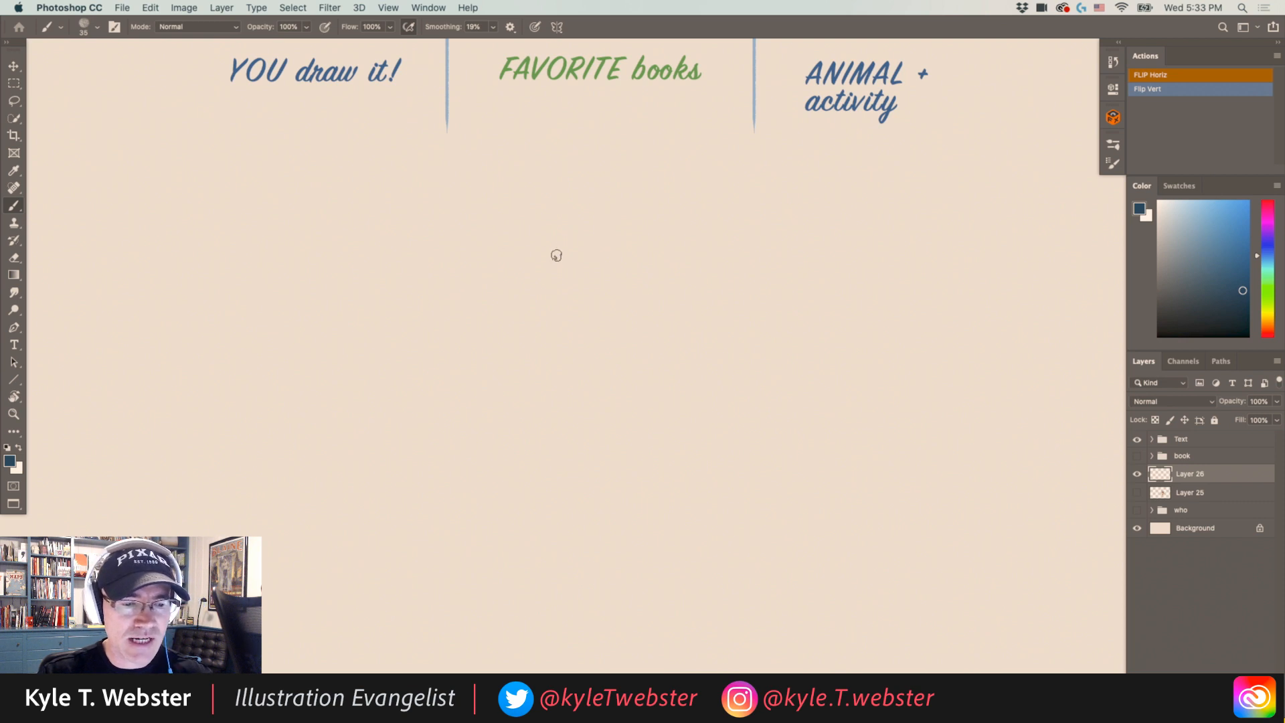
mouse_move(557, 257)
mouse_down()
mouse_move(518, 336)
mouse_move(564, 424)
mouse_move(516, 469)
mouse_up()
key(super+z)
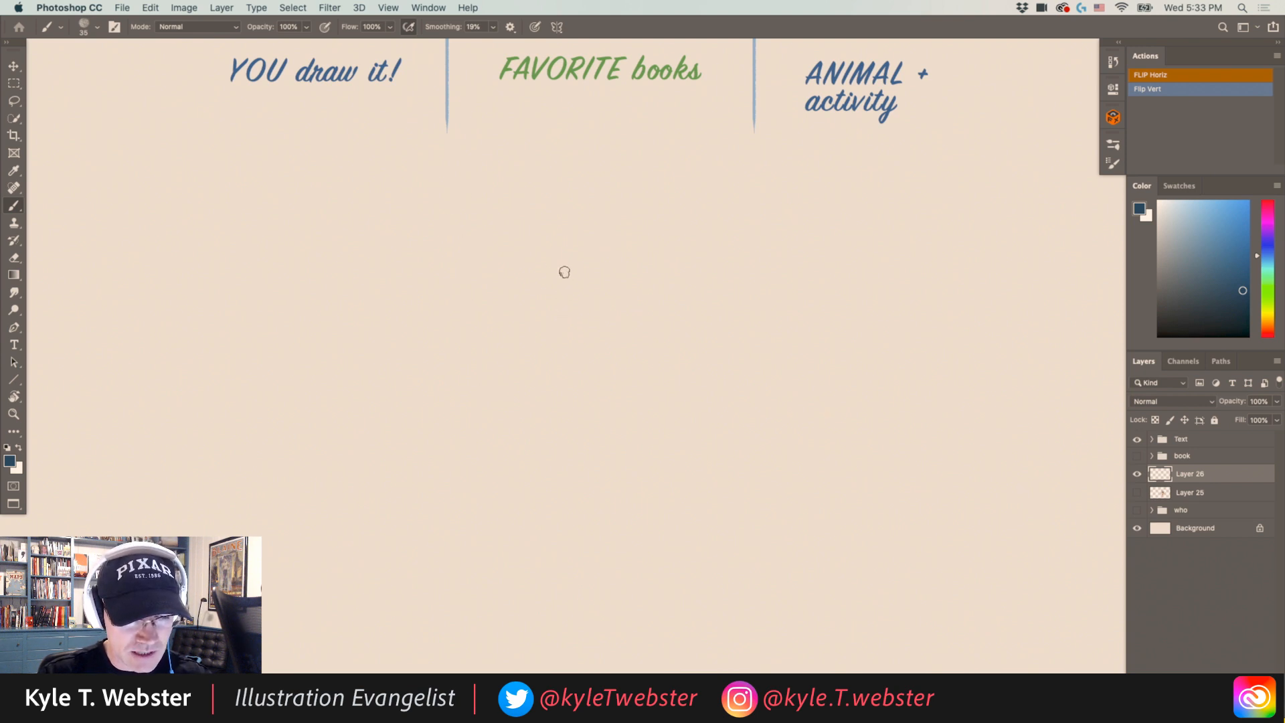
Draw the rounded top of the bird's head and its long, gently S-curved neck as two roughly parallel dark blue lines.
mouse_move(562, 275)
mouse_down()
mouse_move(590, 244)
mouse_move(615, 269)
mouse_up()
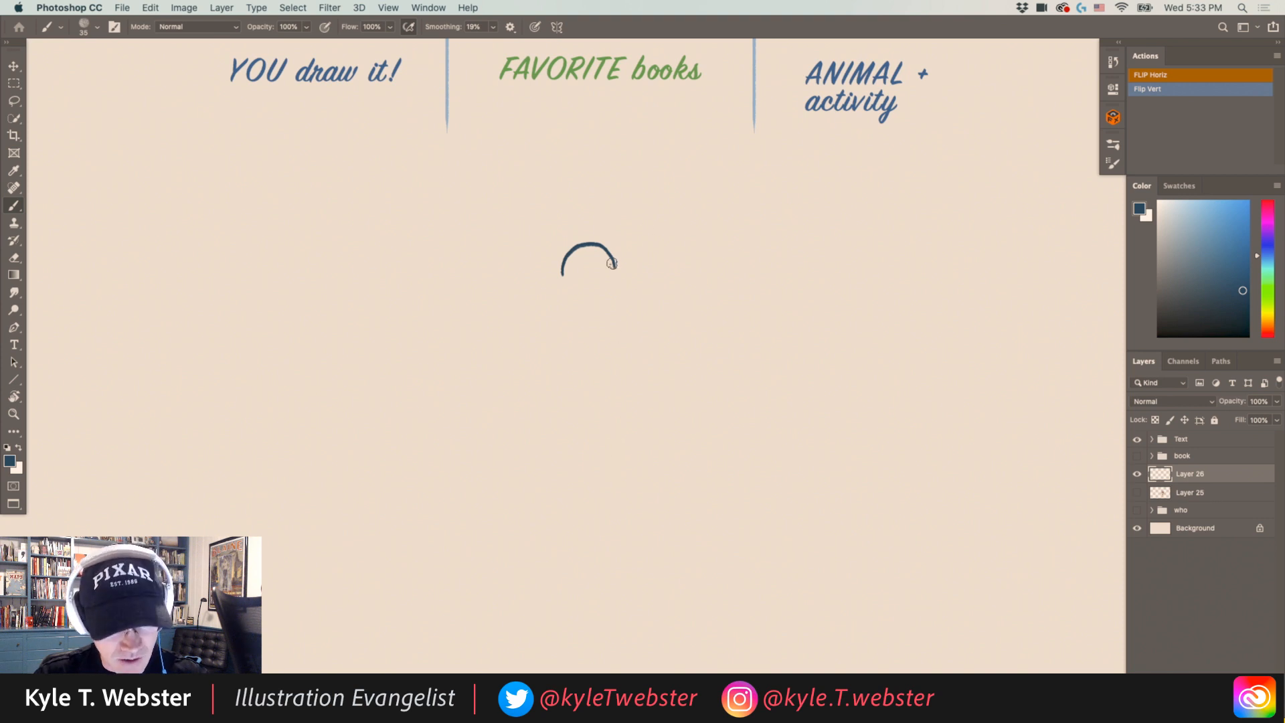
mouse_move(613, 264)
mouse_down()
mouse_move(588, 422)
mouse_move(599, 437)
mouse_up()
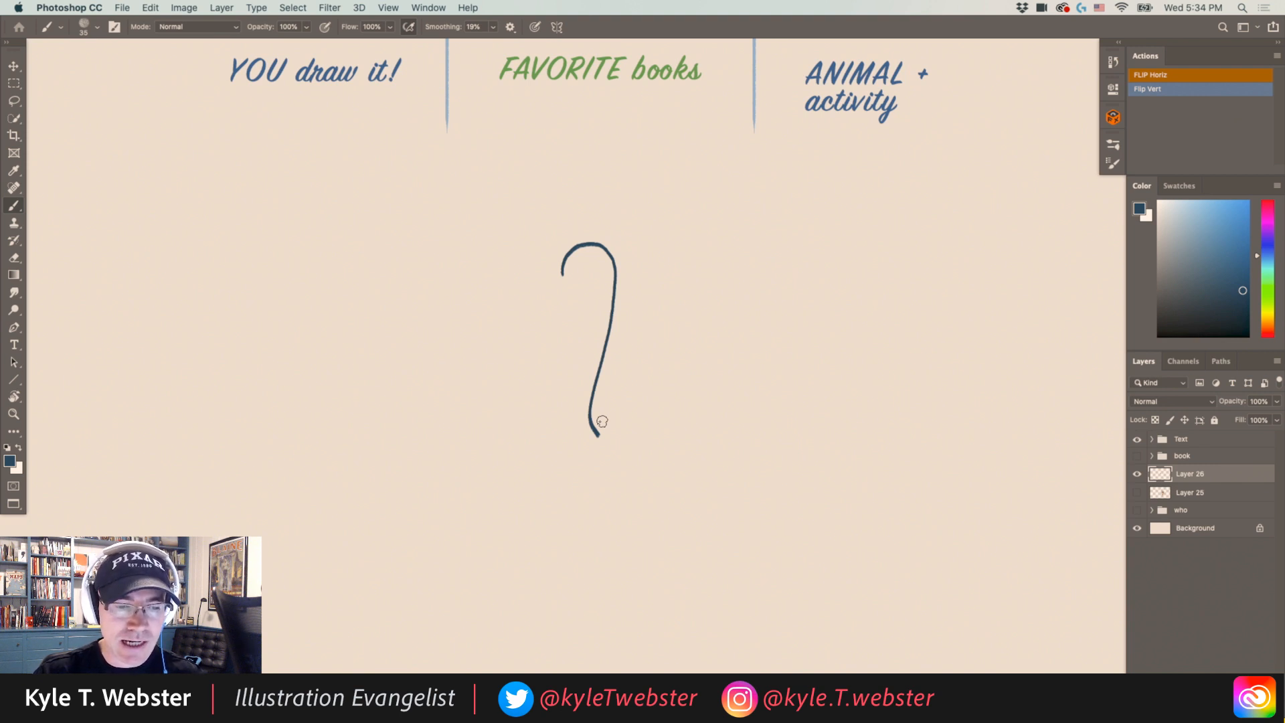
super+click(569, 402)
drag(556, 399, 548, 431)
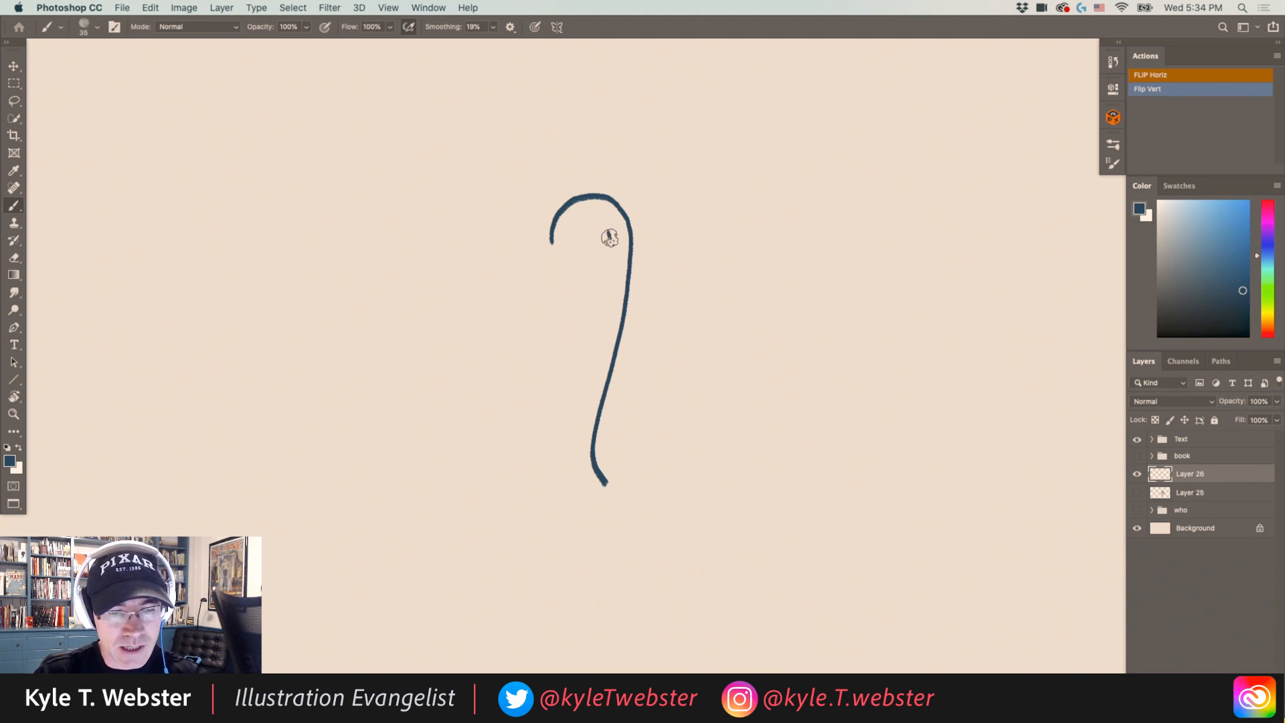
drag(610, 238, 597, 343)
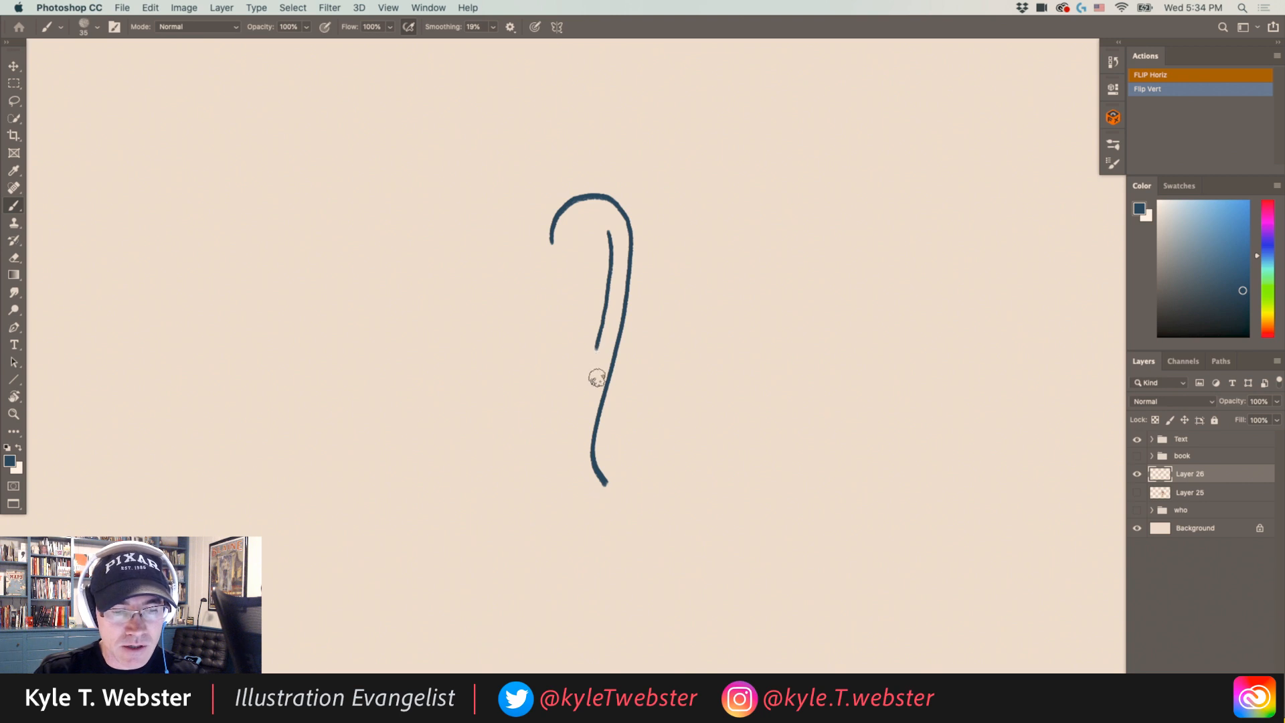
drag(596, 345, 576, 489)
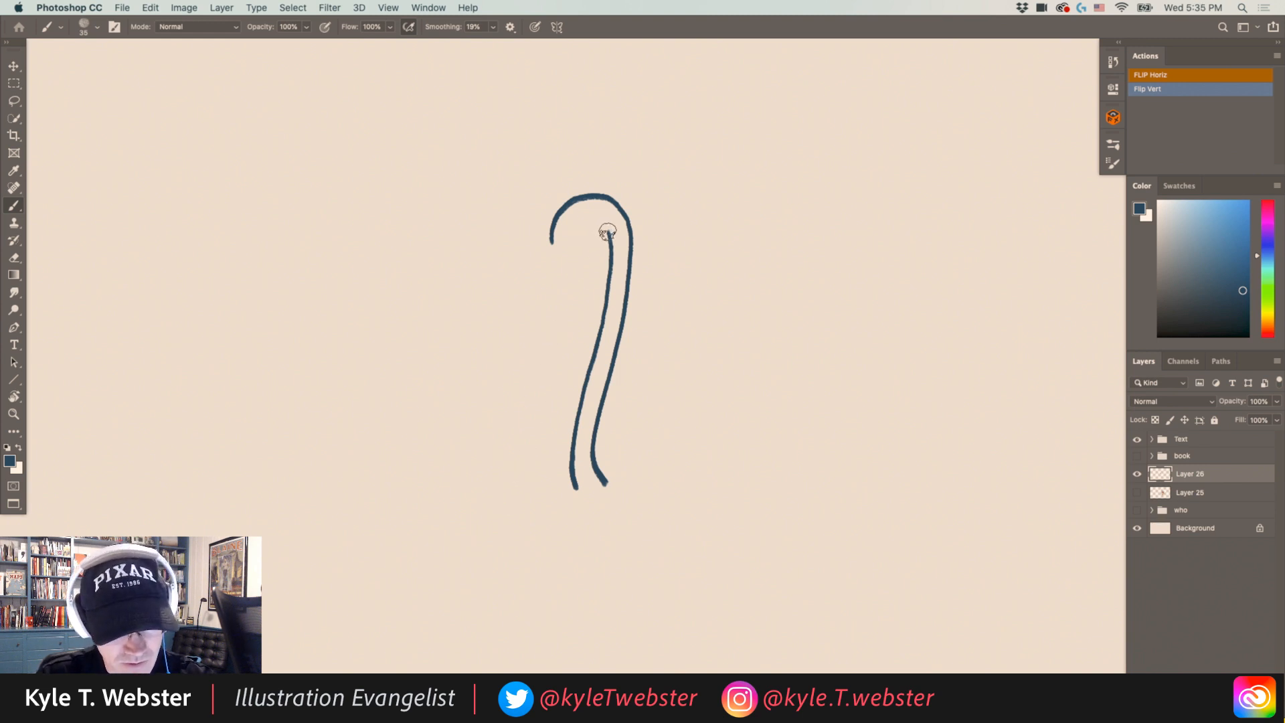
Draw the underside of the head and an angular, downward-pointing beak, closed off from the head by a short line.
drag(606, 232, 577, 251)
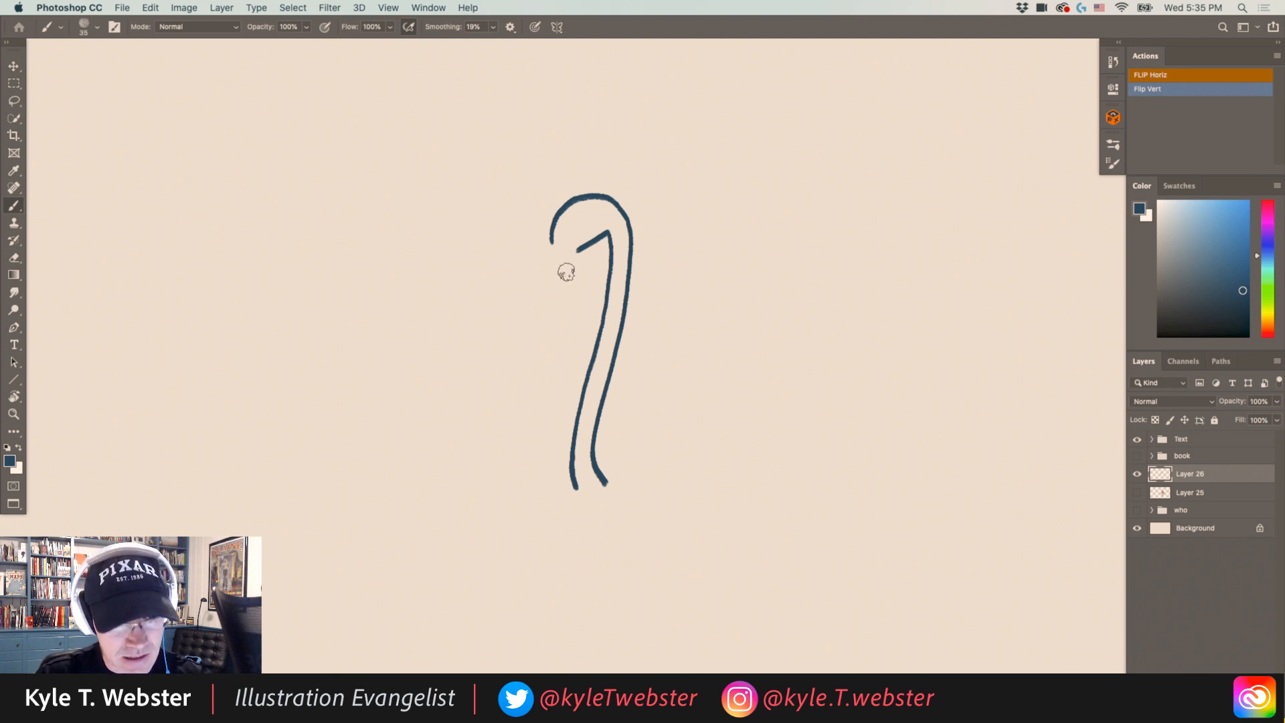
drag(580, 249, 572, 313)
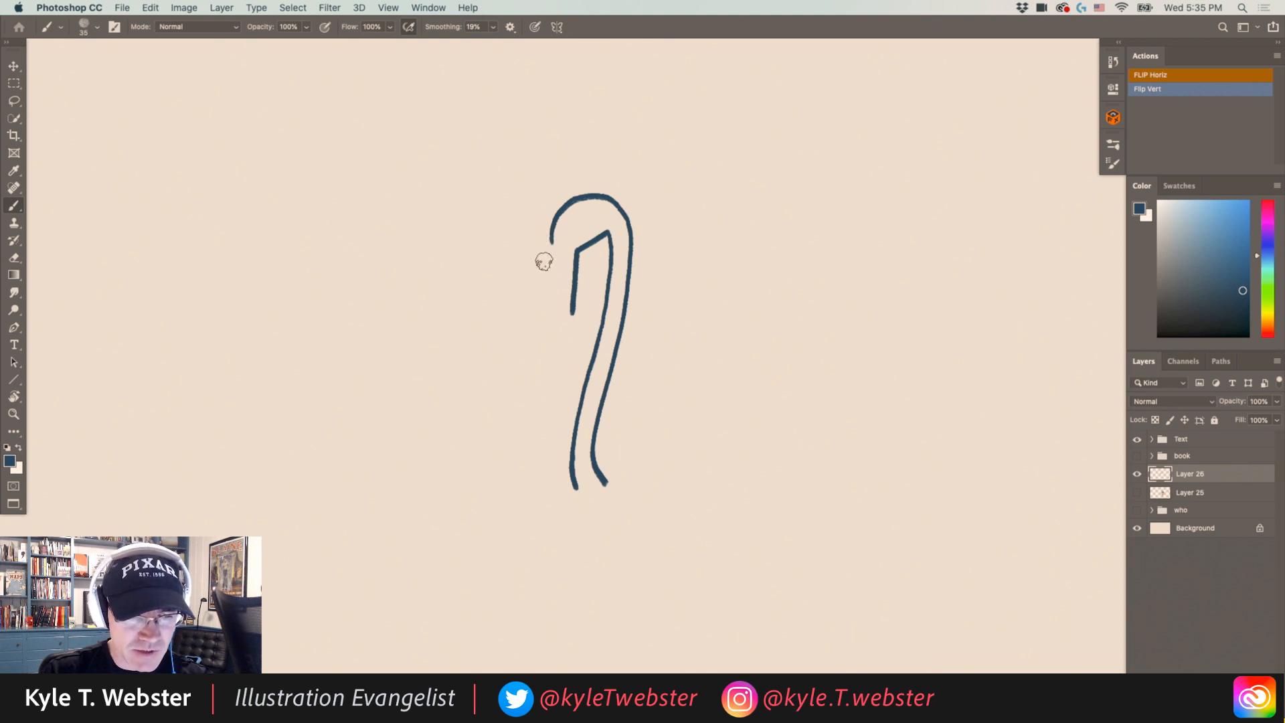
drag(549, 249, 538, 278)
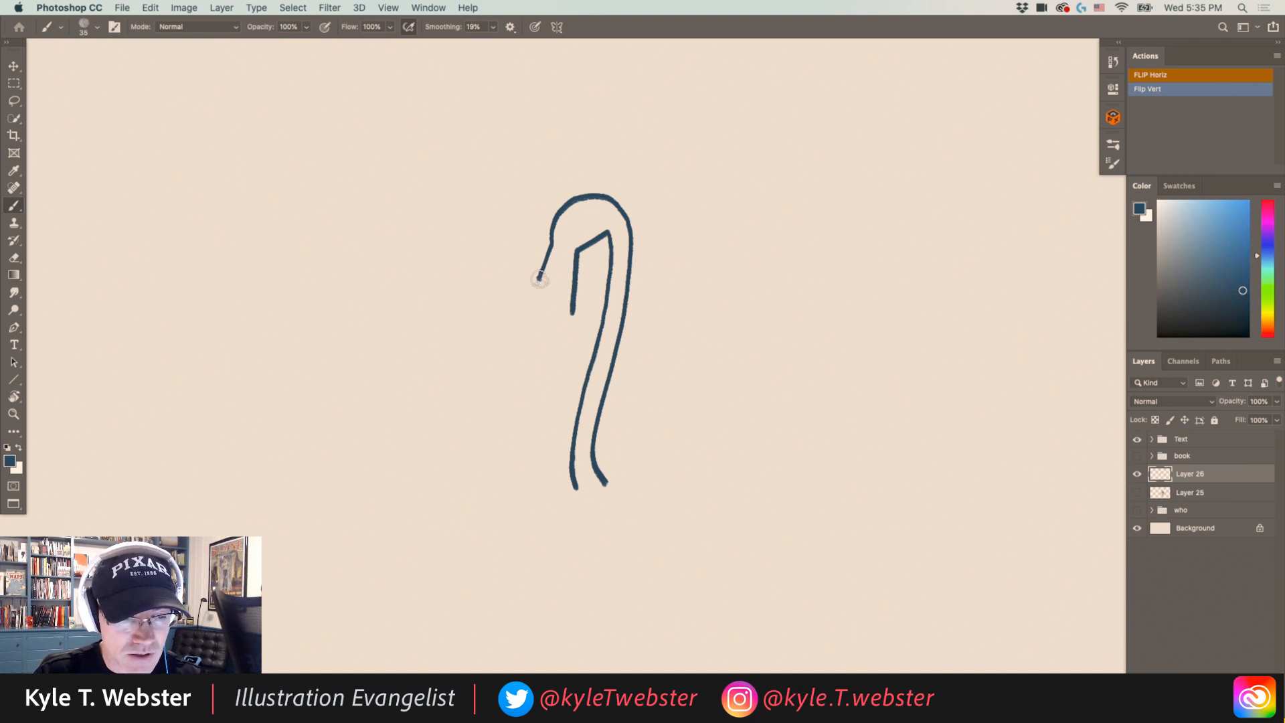
drag(540, 279, 568, 309)
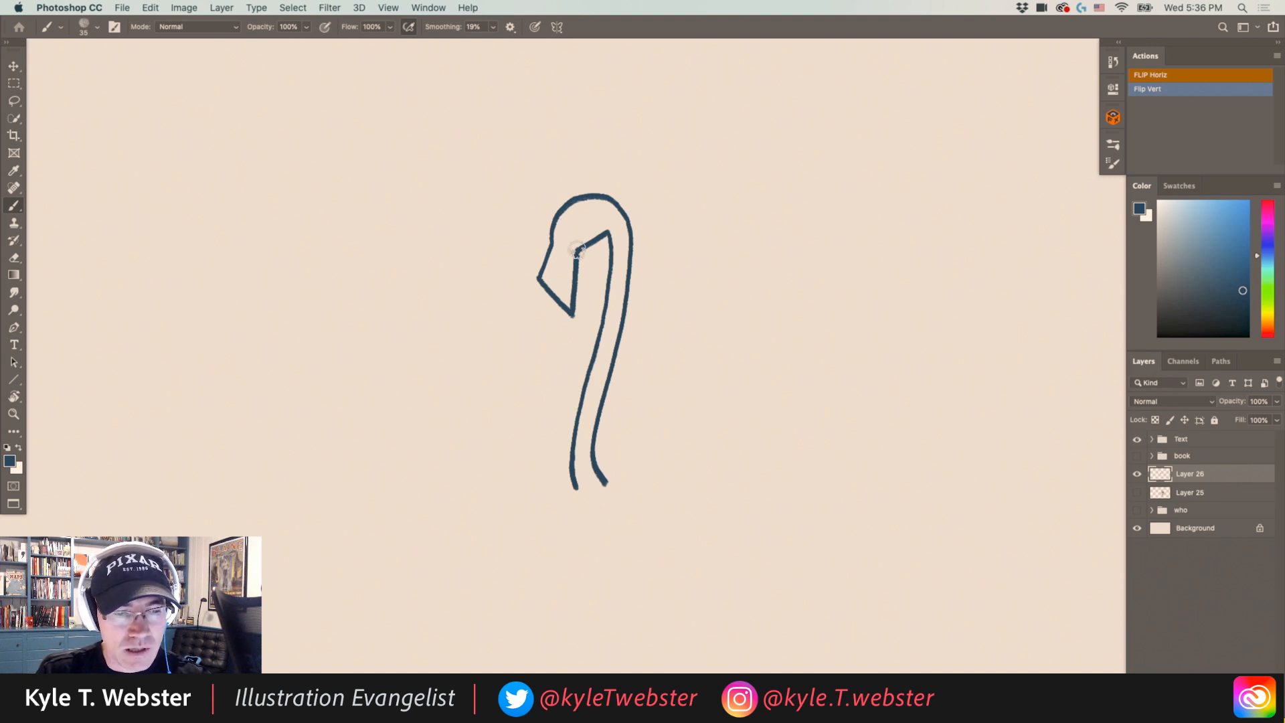
drag(579, 250, 559, 245)
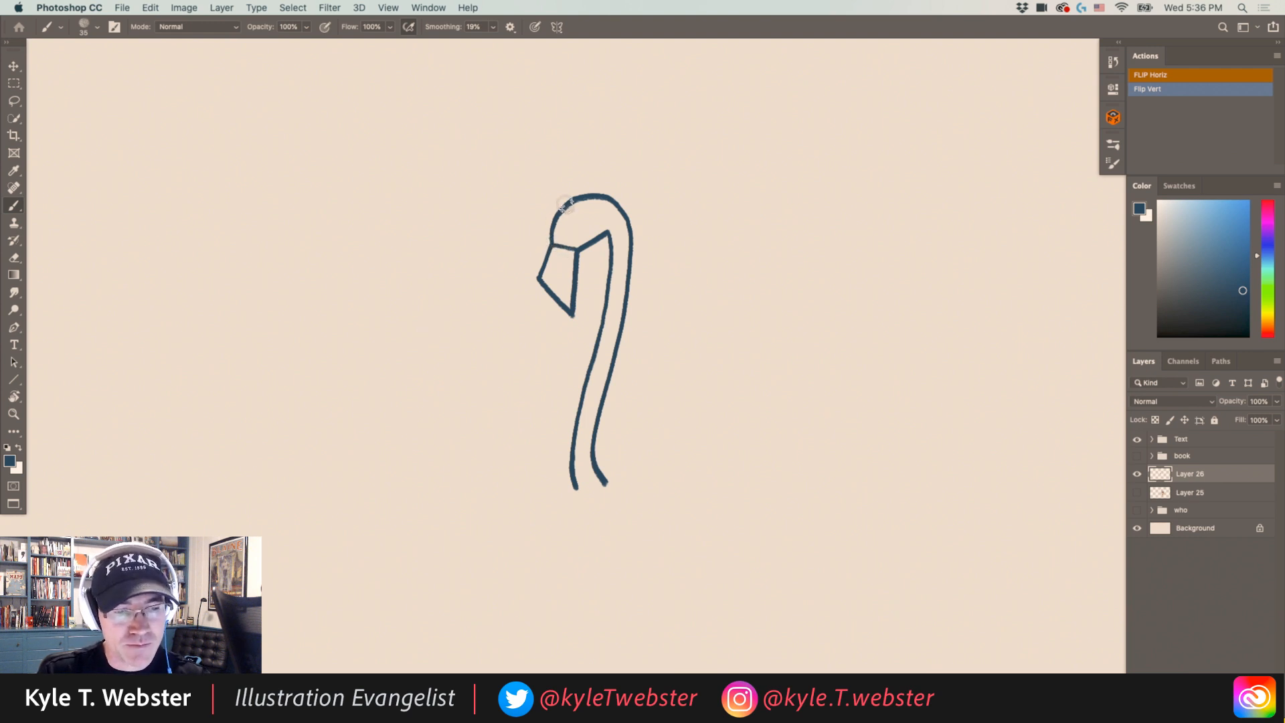
Add a curved inner line down the beak and a round eye with a partly filled pupil on the head.
drag(564, 205, 552, 244)
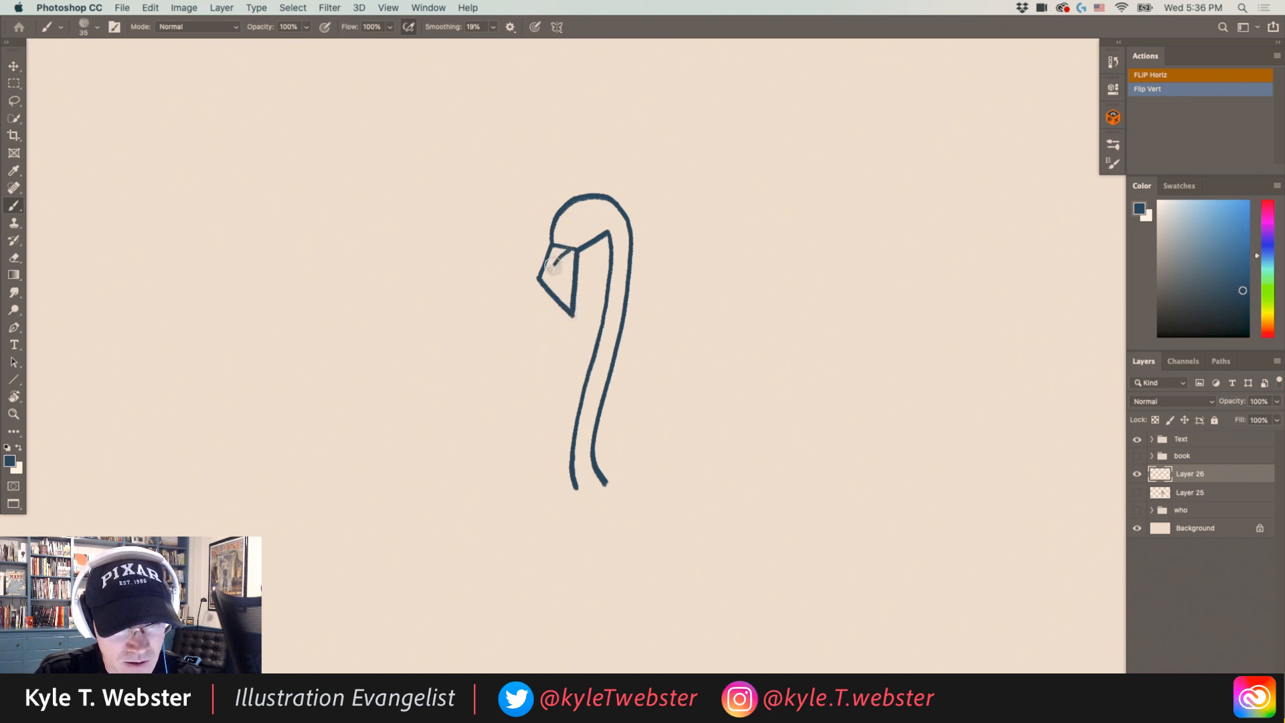
drag(553, 264, 573, 313)
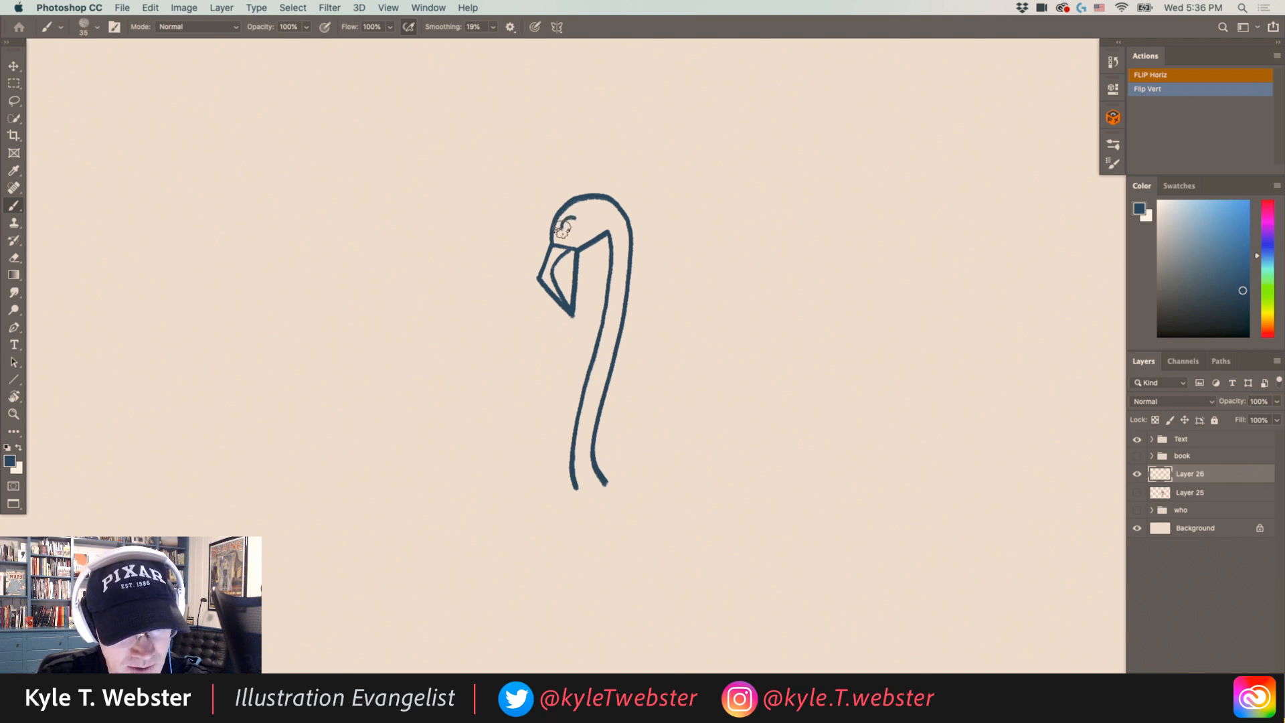
drag(573, 235, 569, 217)
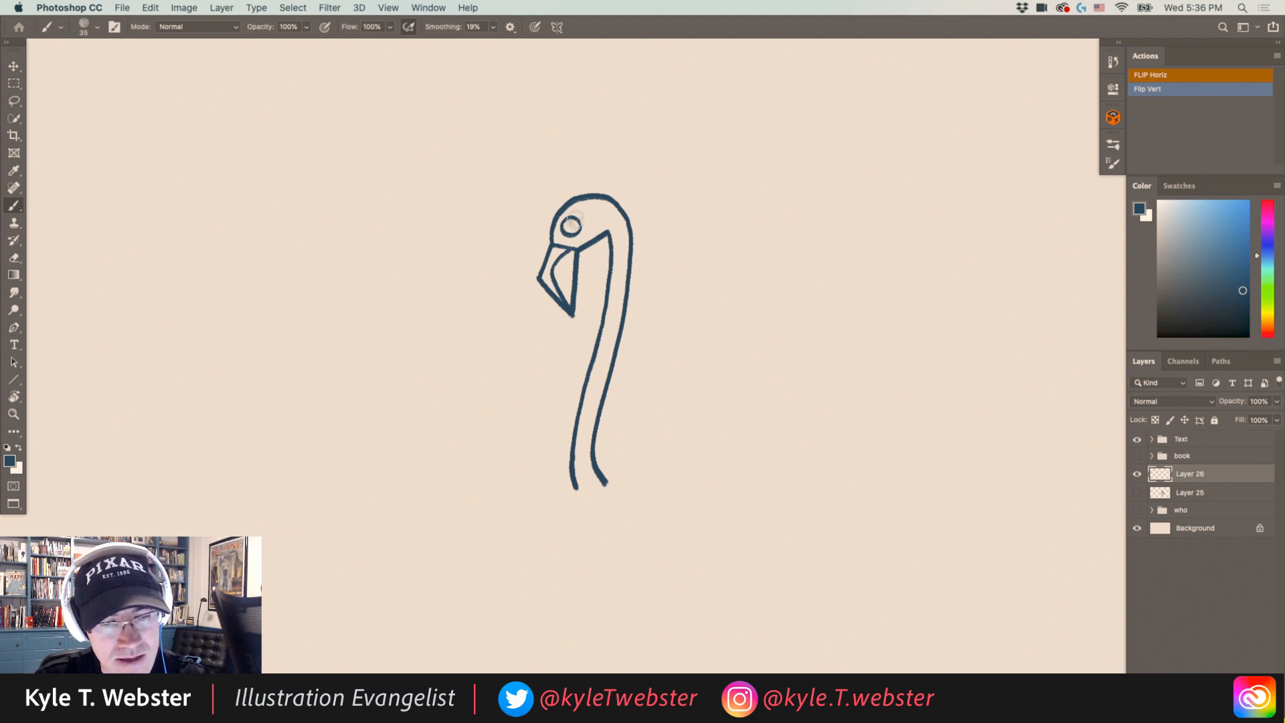
mouse_move(573, 220)
mouse_down()
mouse_move(571, 233)
mouse_move(575, 222)
mouse_up()
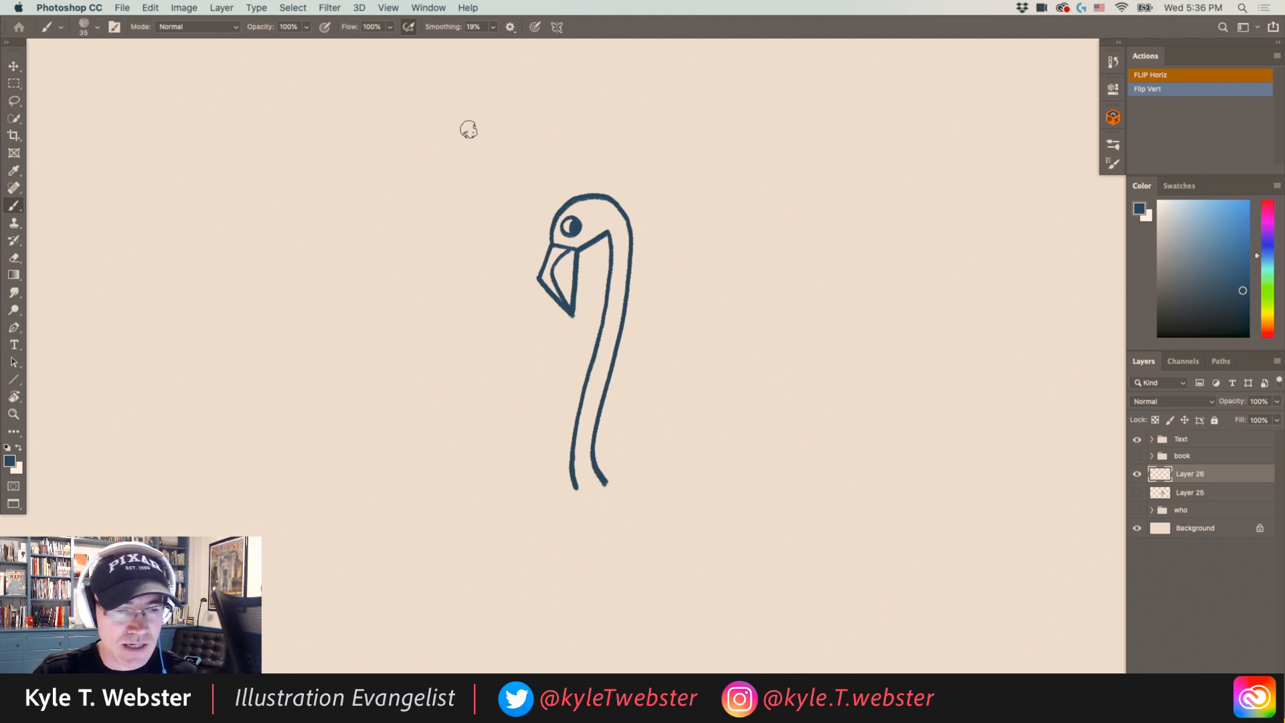
Mark guide dots for the body, and draw the arched back through them from the rear base of the neck to the tail.
alt+click(488, 437)
drag(447, 442, 458, 360)
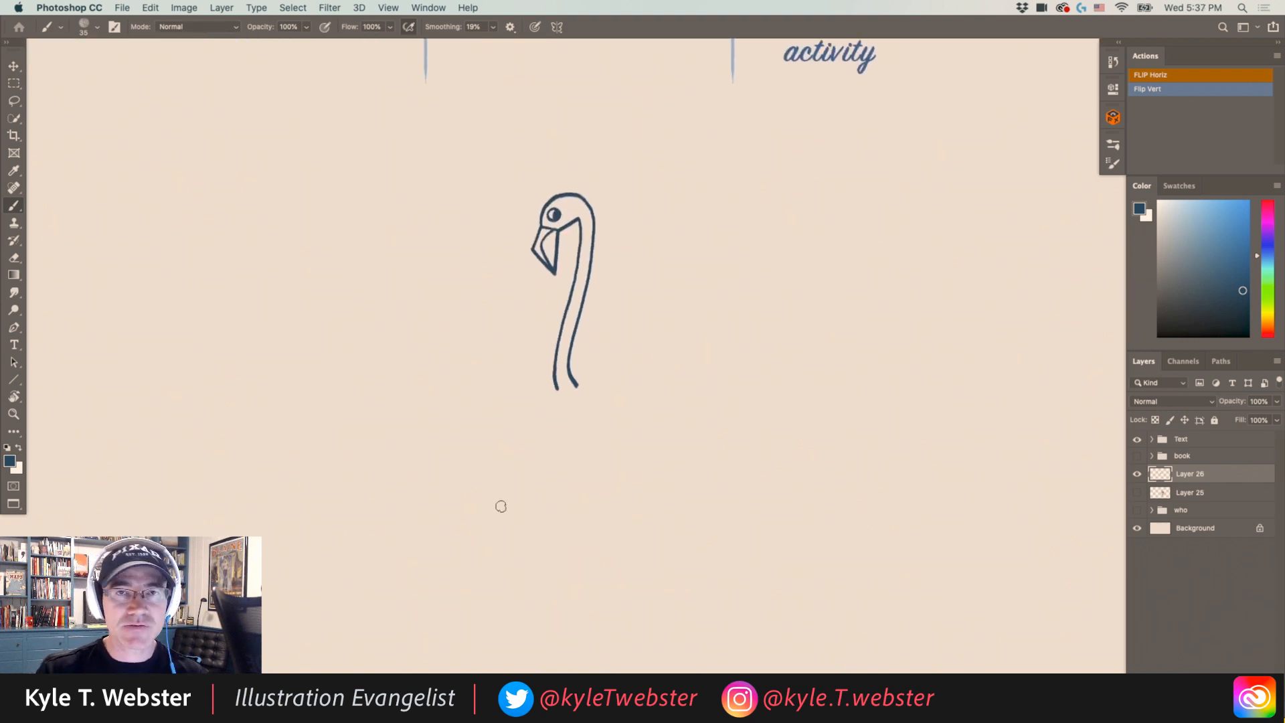
drag(537, 419, 501, 441)
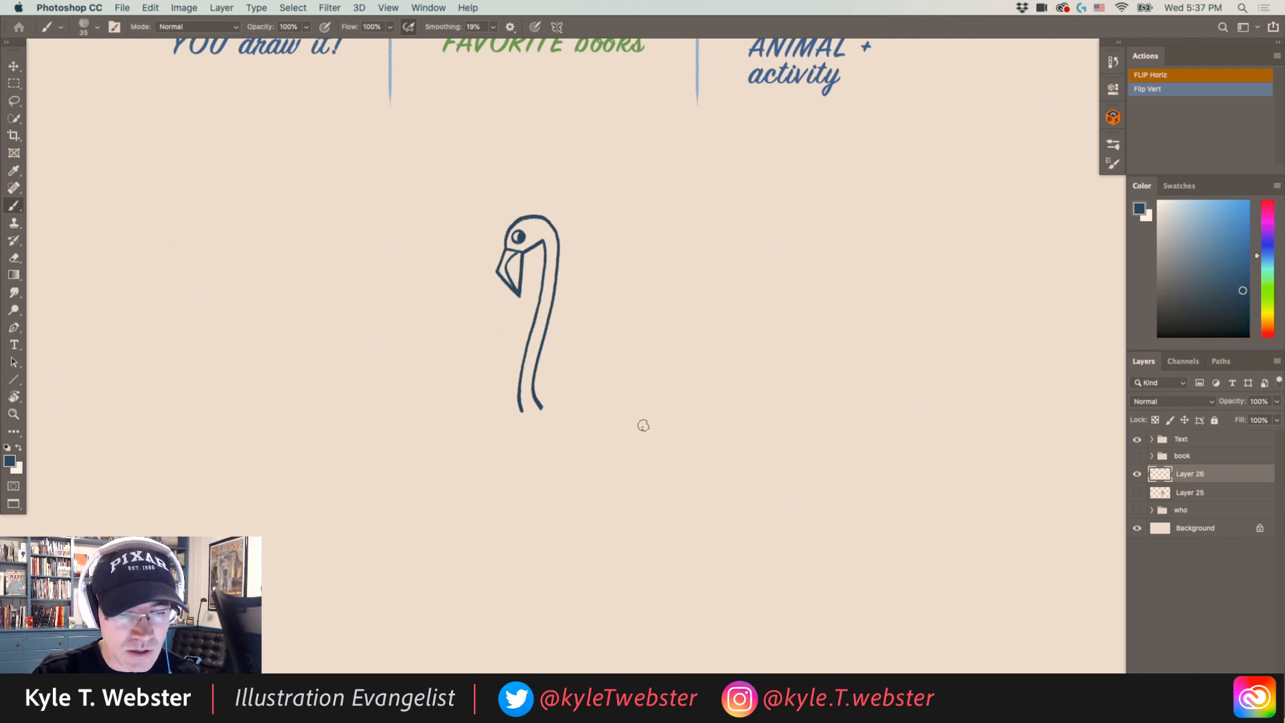
super+click(572, 441)
drag(556, 447, 546, 468)
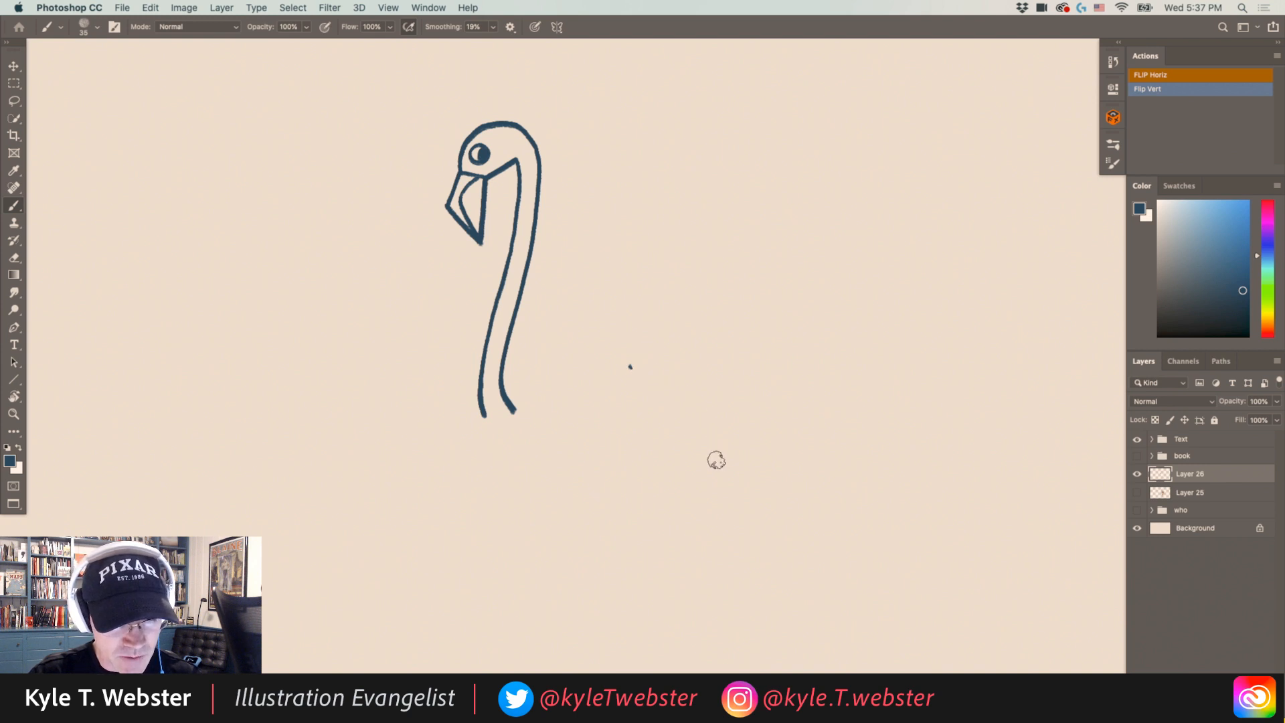
click(715, 461)
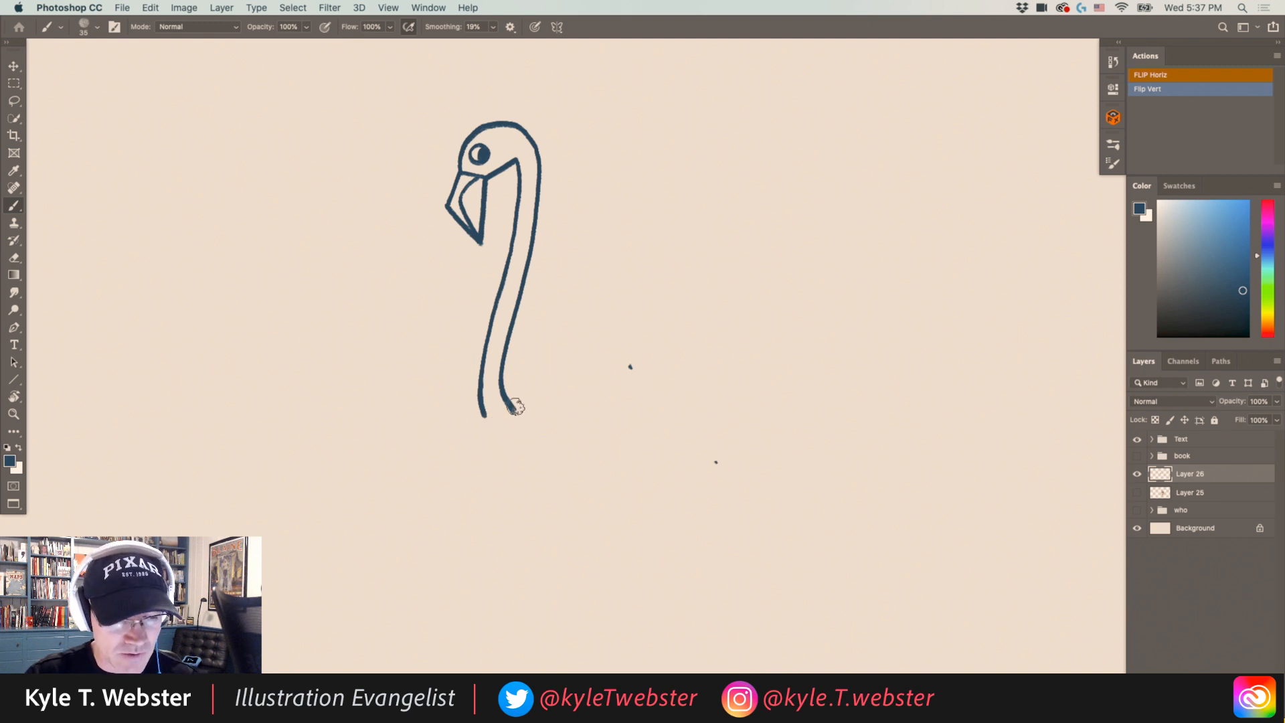
mouse_move(512, 406)
mouse_down()
mouse_move(565, 372)
mouse_move(631, 368)
mouse_move(681, 398)
mouse_move(718, 465)
mouse_up()
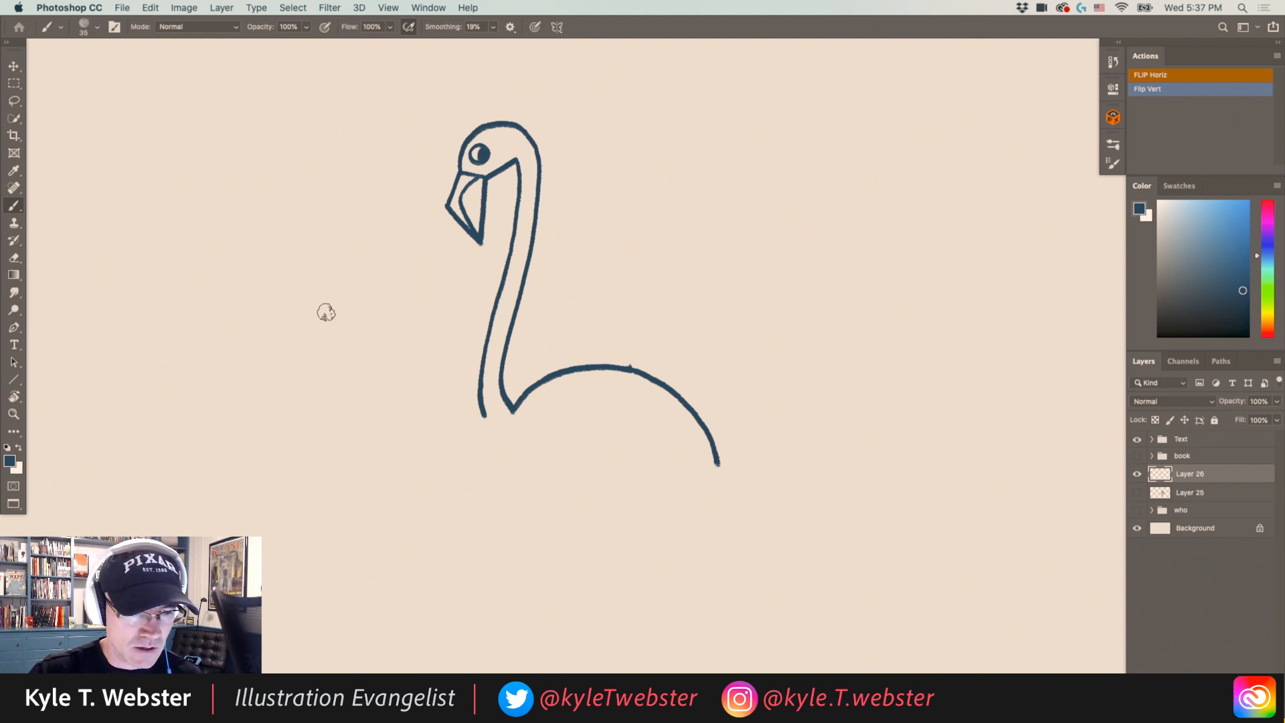
Mark a guide dot below the neck and extend the neck's front line down to it as a curved chest.
scroll(501, 449, down, 5)
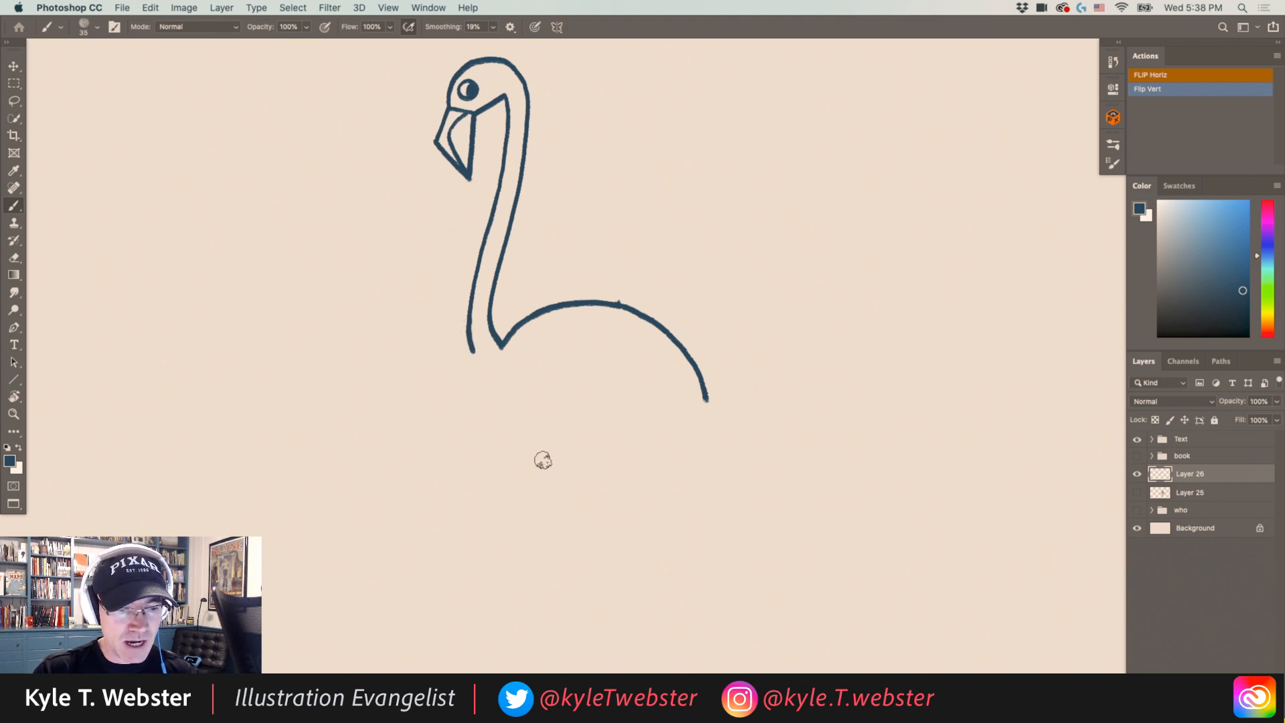
click(538, 453)
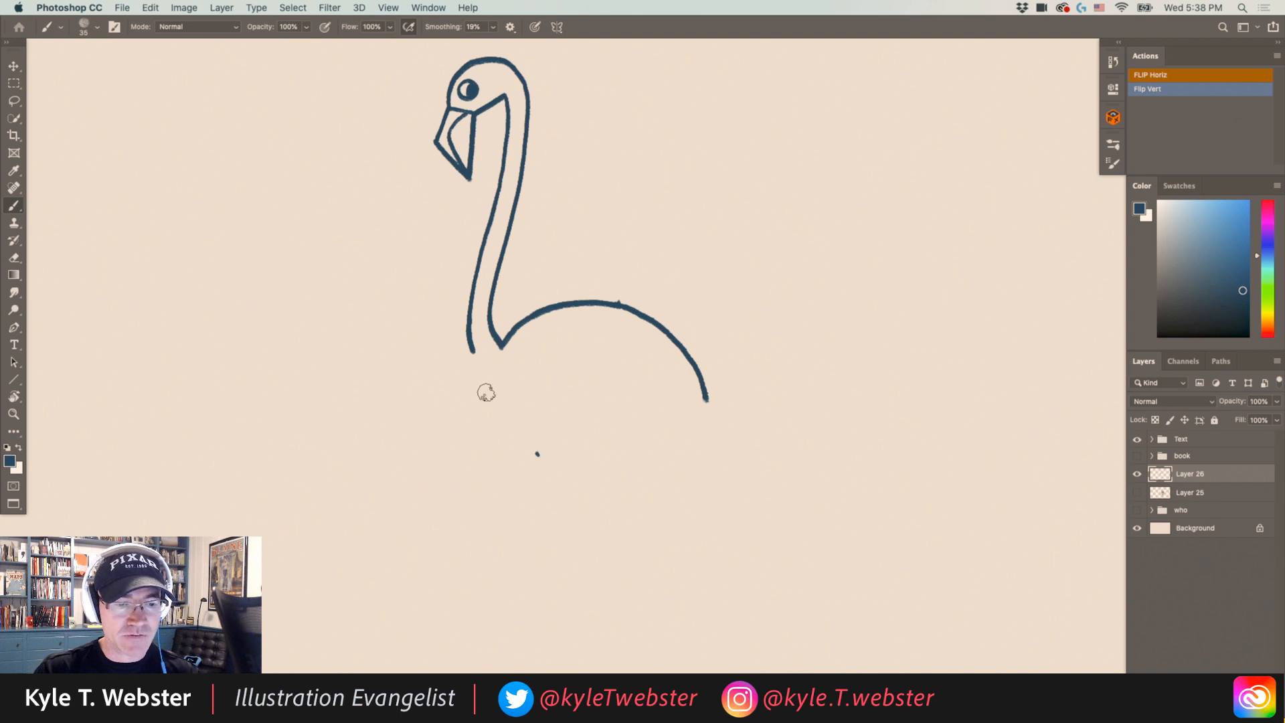
mouse_move(470, 344)
mouse_down()
mouse_move(492, 405)
mouse_move(537, 455)
mouse_up()
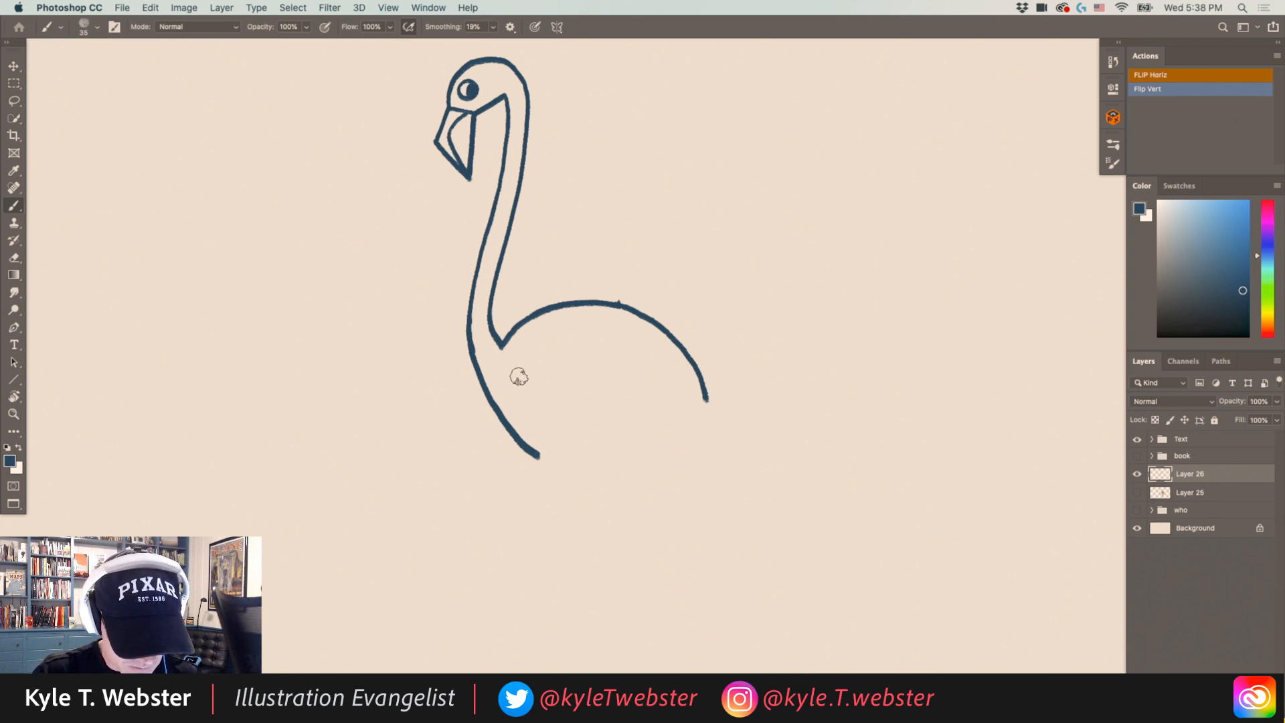
Draw the wing's straight slanted front edge behind the chest and a shallow curved lower edge from its tip toward the tail.
drag(519, 376, 545, 474)
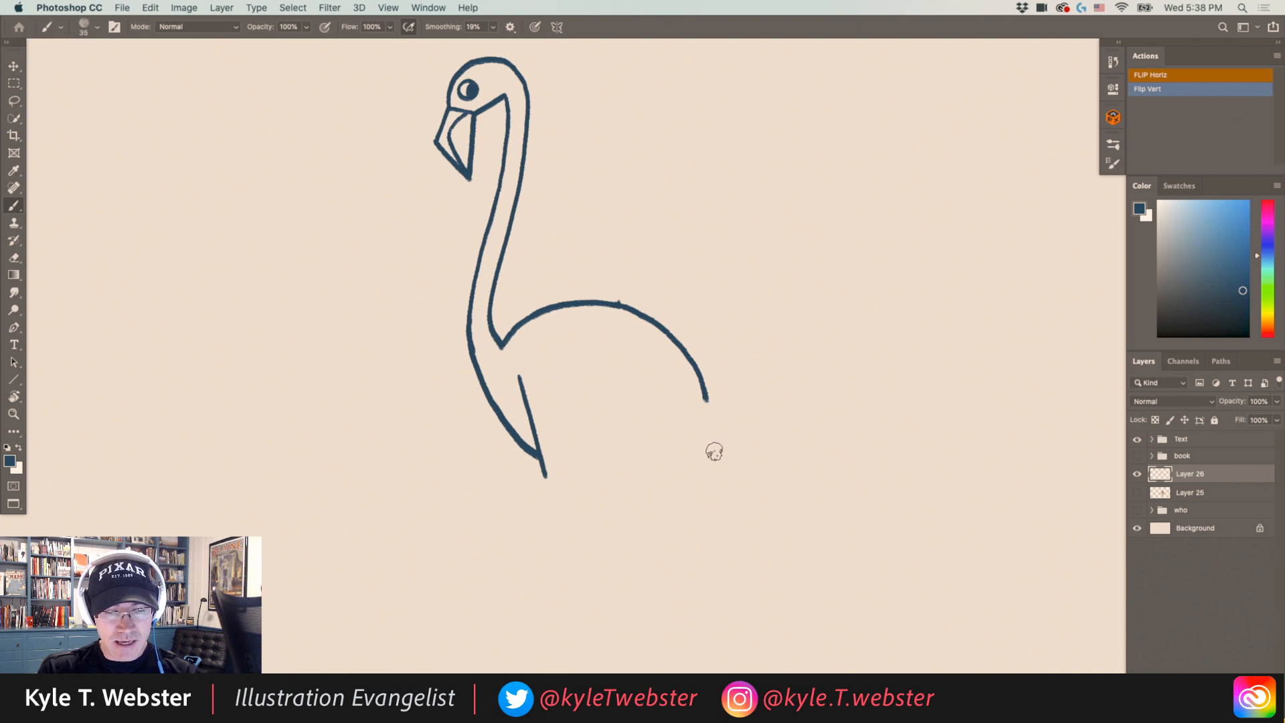
click(713, 452)
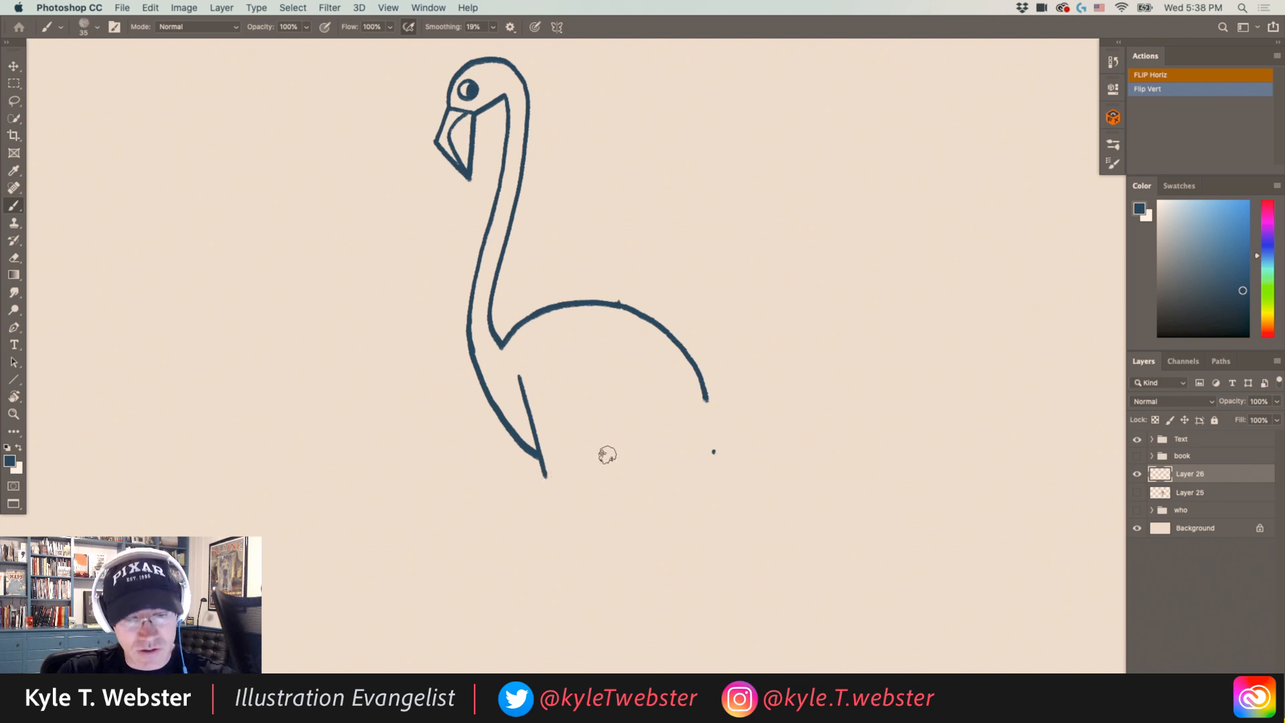
mouse_move(544, 475)
mouse_down()
mouse_move(635, 482)
mouse_move(714, 452)
mouse_up()
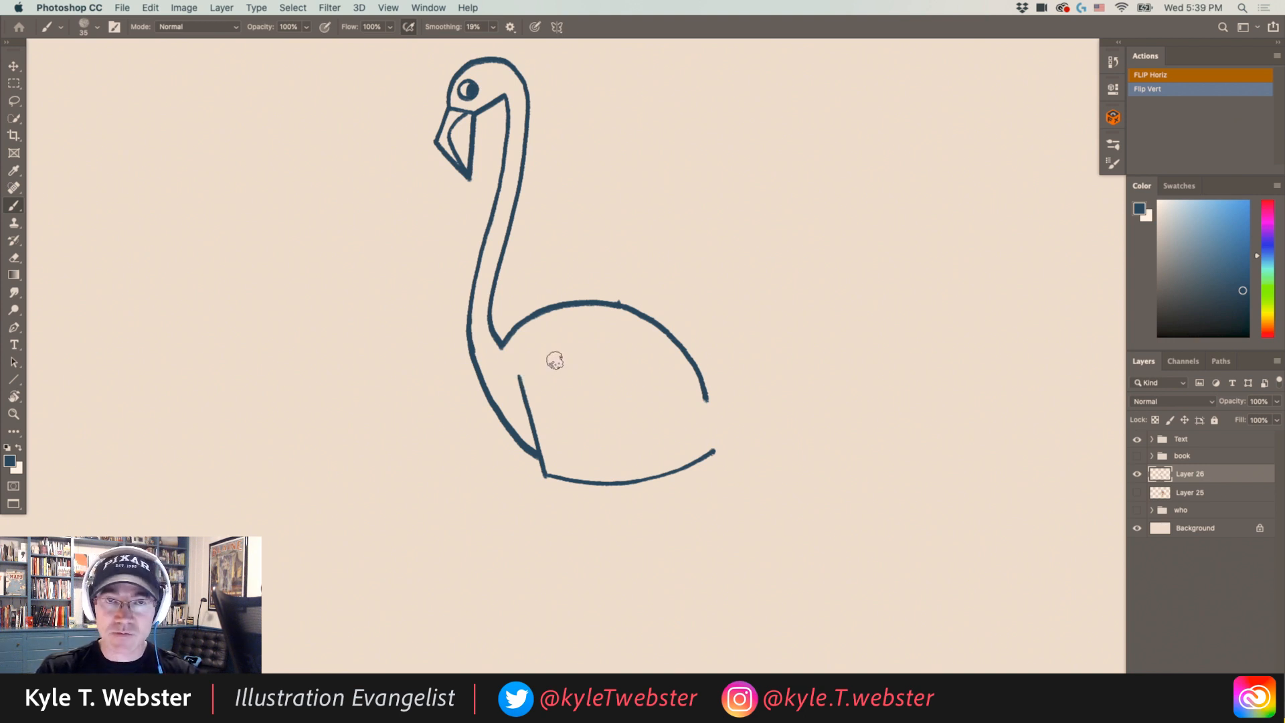
Draw the wing feathers as one straight slanted stroke and three curved, pointed strokes running across the body toward the tail.
drag(556, 363, 583, 449)
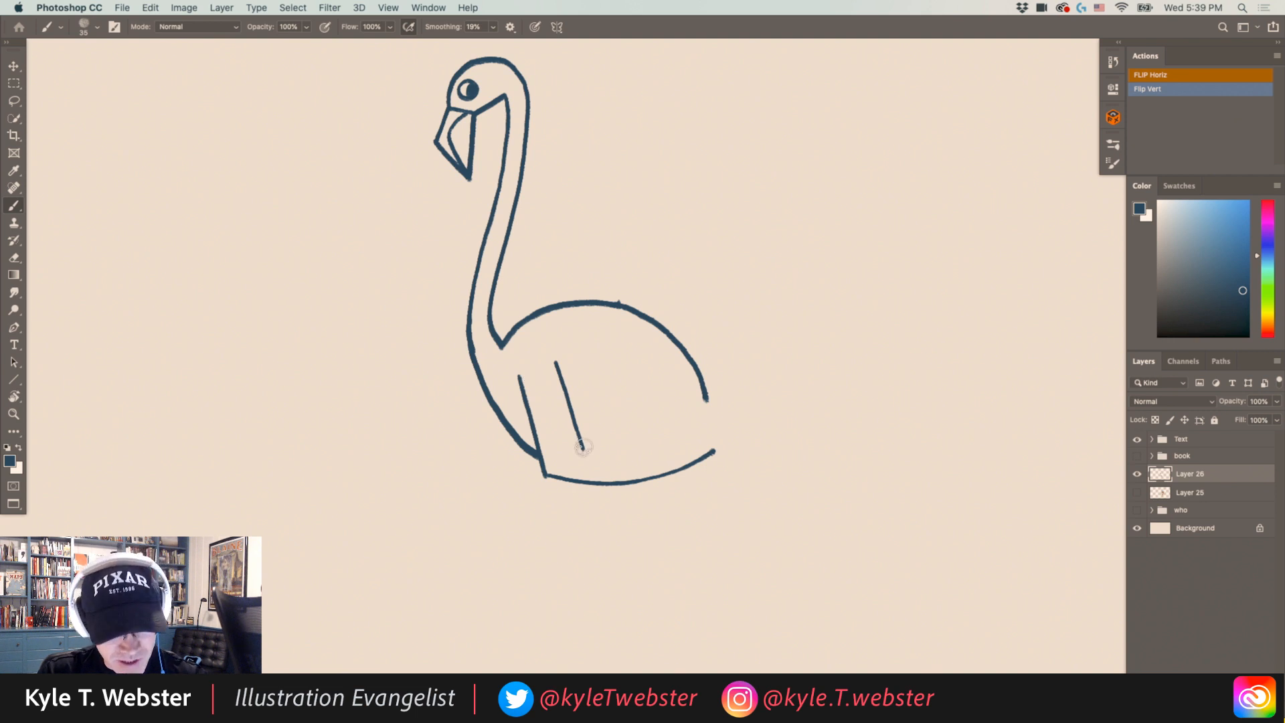
mouse_move(583, 447)
mouse_down()
mouse_move(605, 385)
mouse_move(593, 348)
mouse_up()
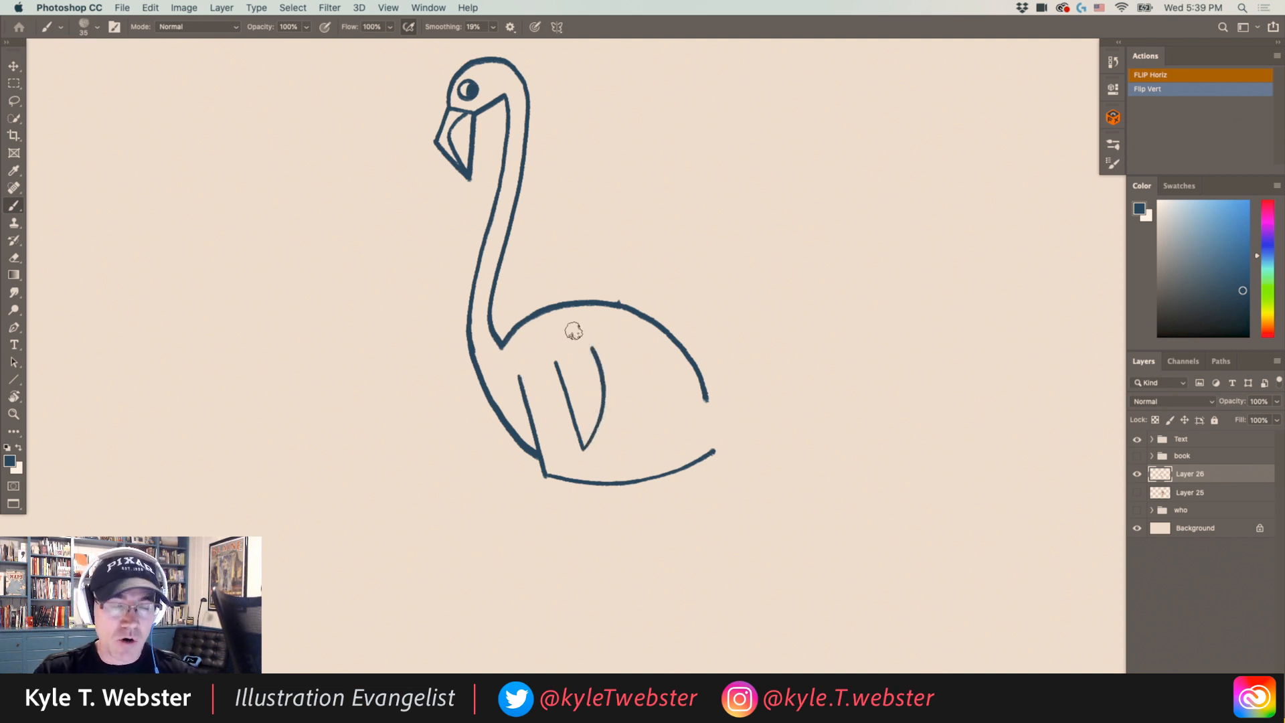
mouse_move(598, 419)
mouse_down()
mouse_move(614, 456)
mouse_move(633, 418)
mouse_move(624, 342)
mouse_up()
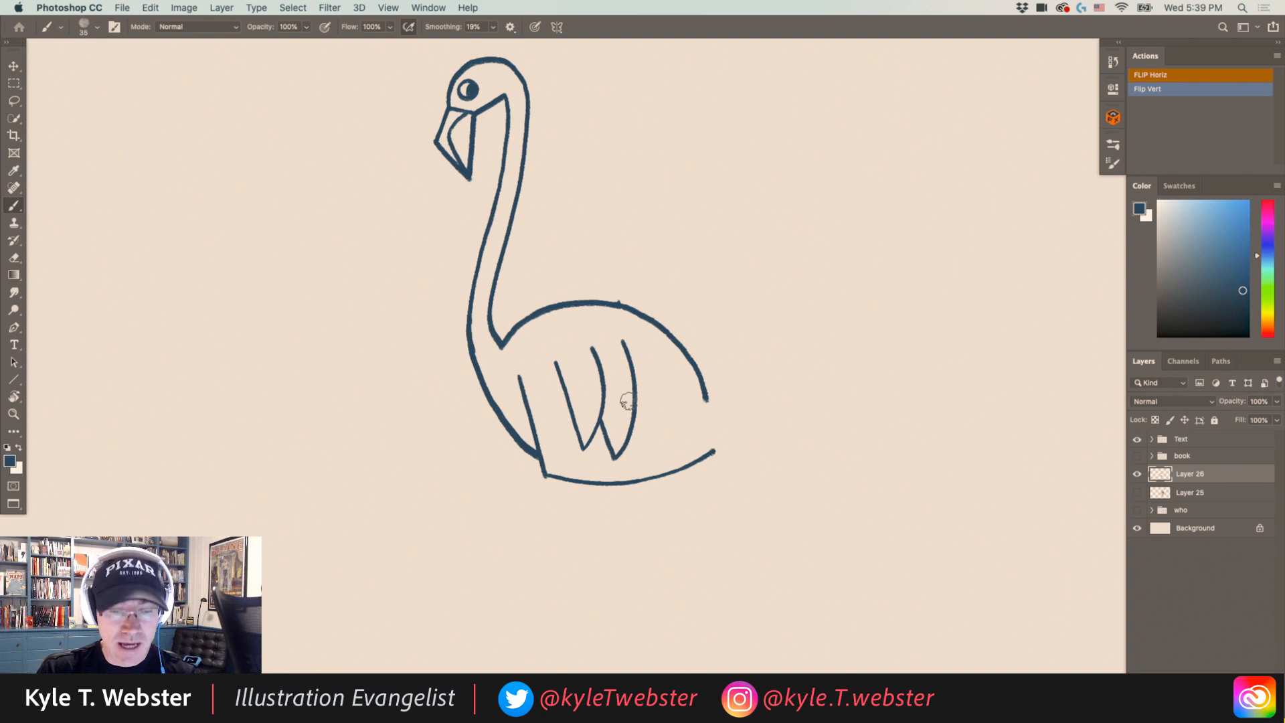
mouse_move(637, 422)
mouse_down()
mouse_move(656, 441)
mouse_move(655, 346)
mouse_up()
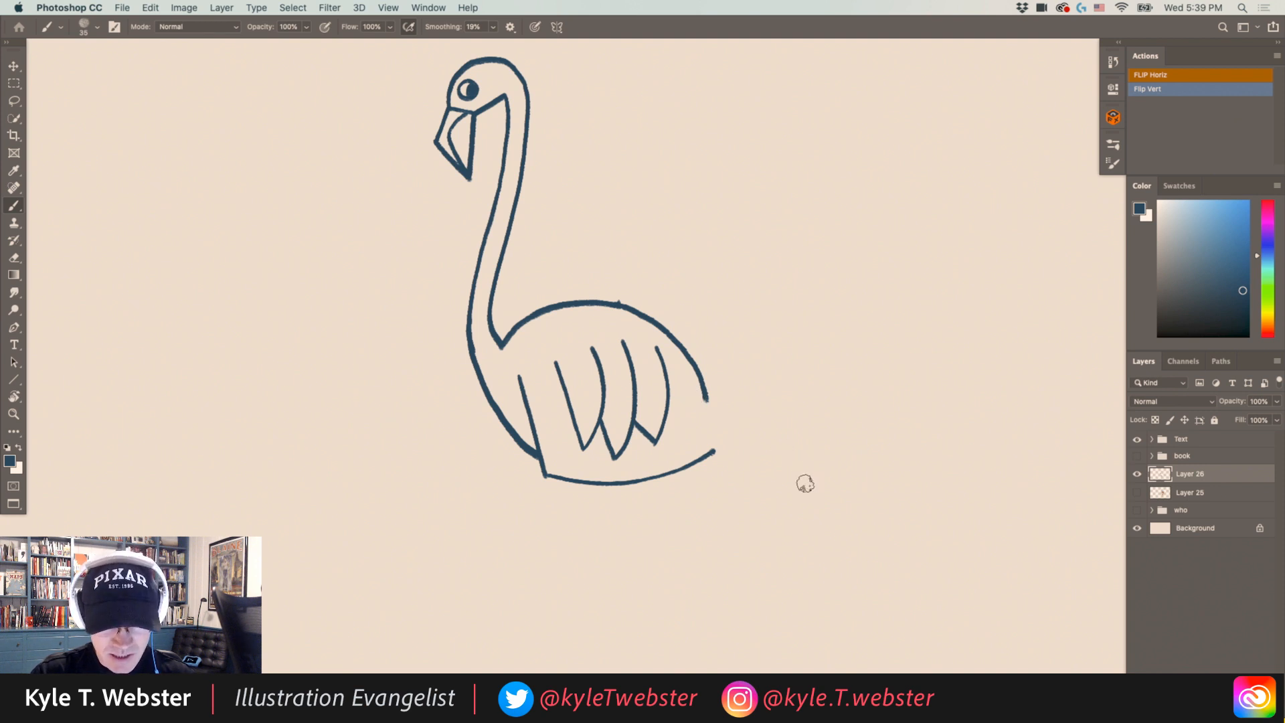
Draw two long tail feathers tapering from the last wing feather, starting with a guide dot for the tip, and add short curved belly lines.
click(802, 483)
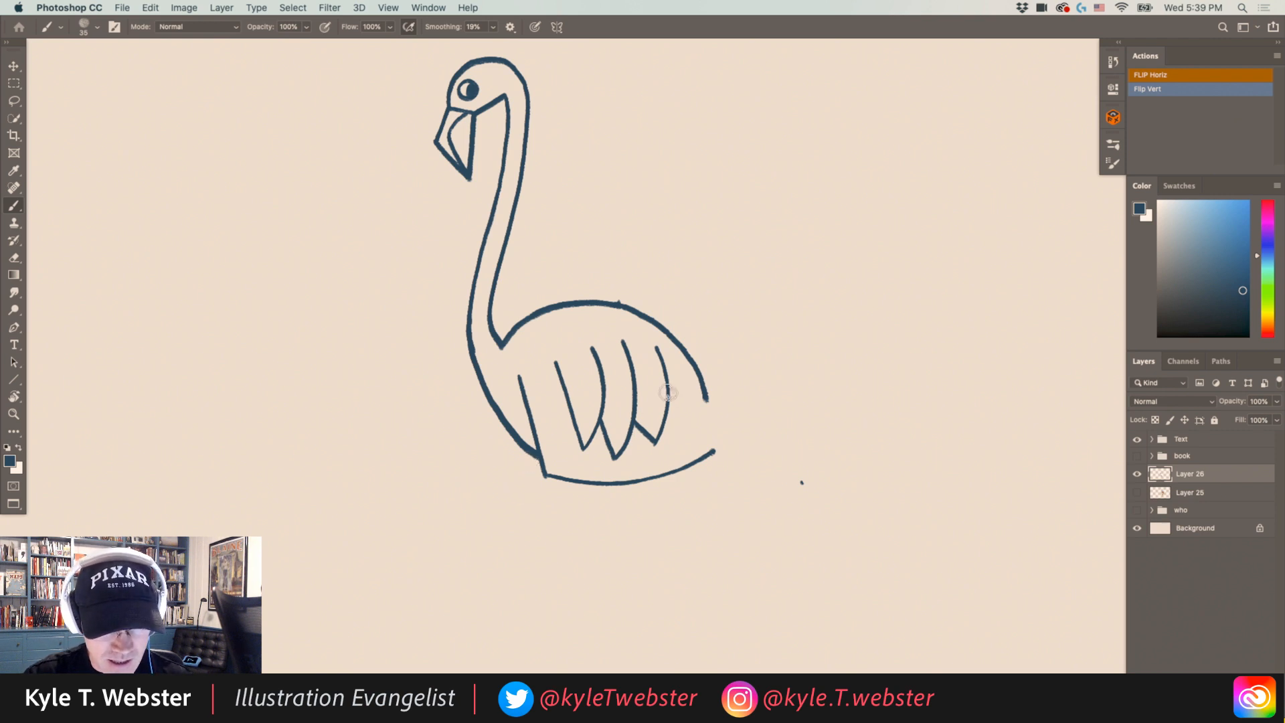
mouse_move(668, 395)
mouse_down()
mouse_move(737, 416)
mouse_move(804, 483)
mouse_up()
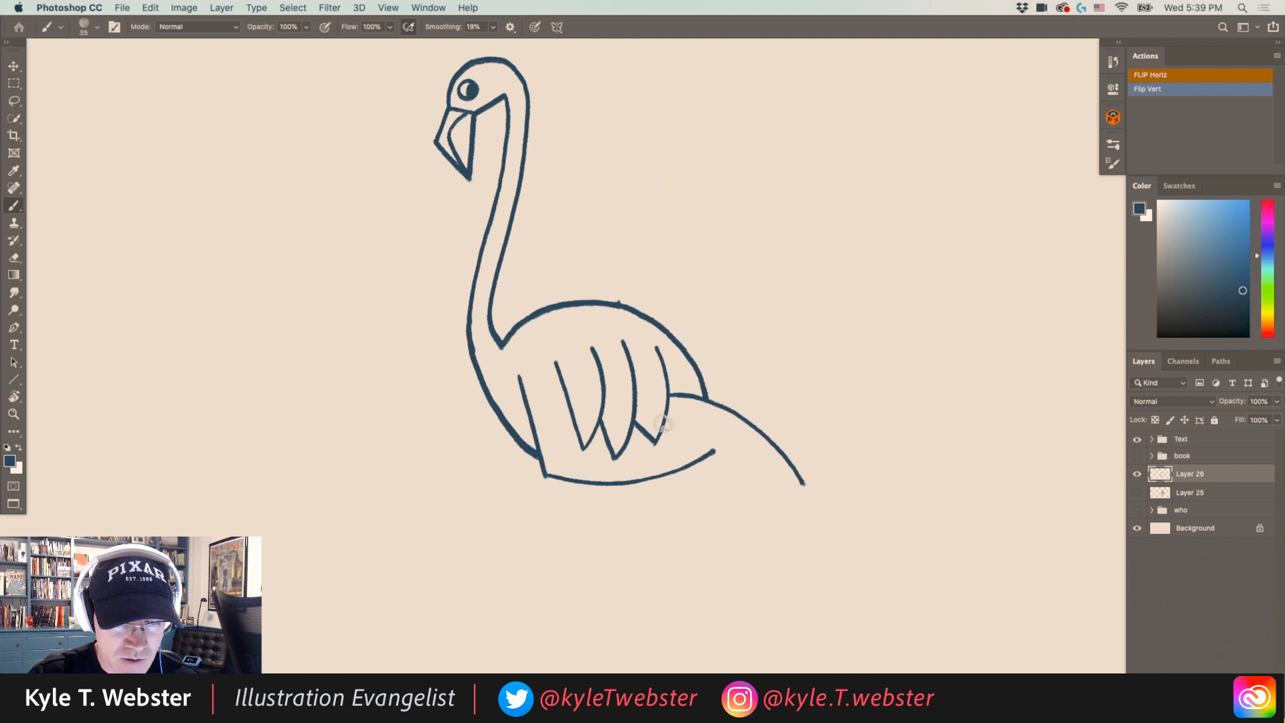
mouse_move(661, 423)
mouse_down()
mouse_move(739, 440)
mouse_move(803, 485)
mouse_up()
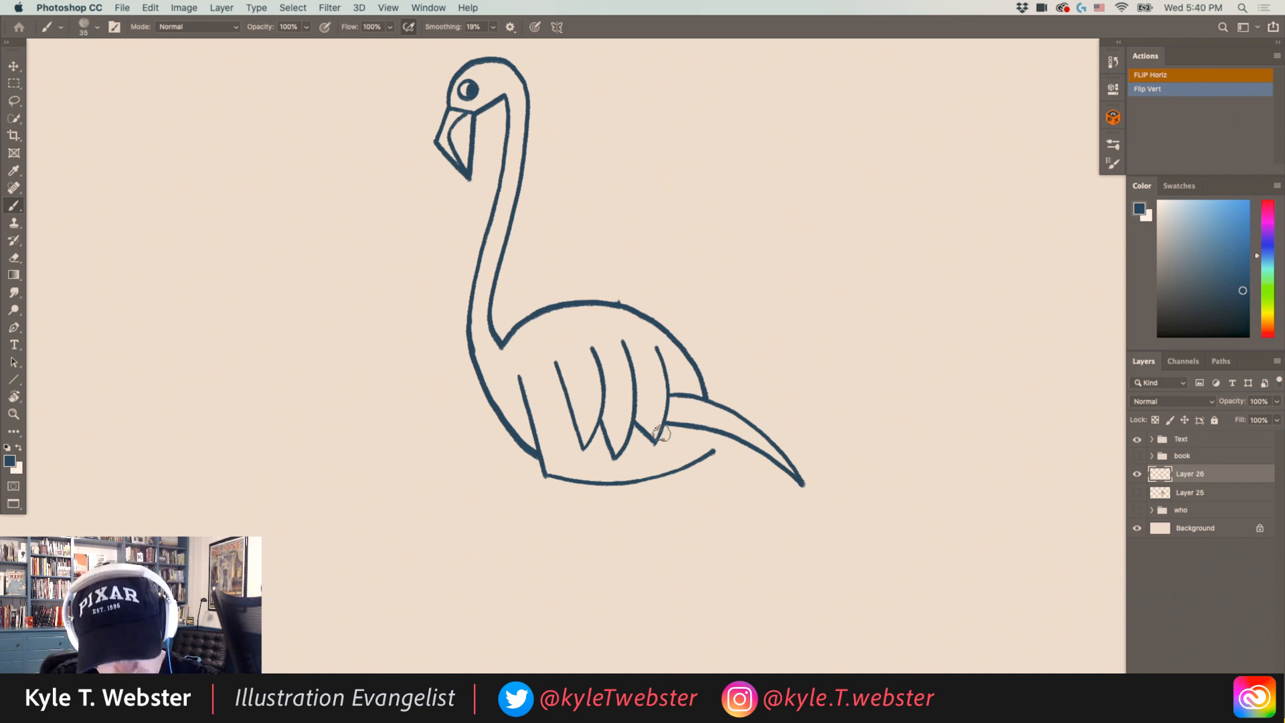
drag(659, 432, 765, 457)
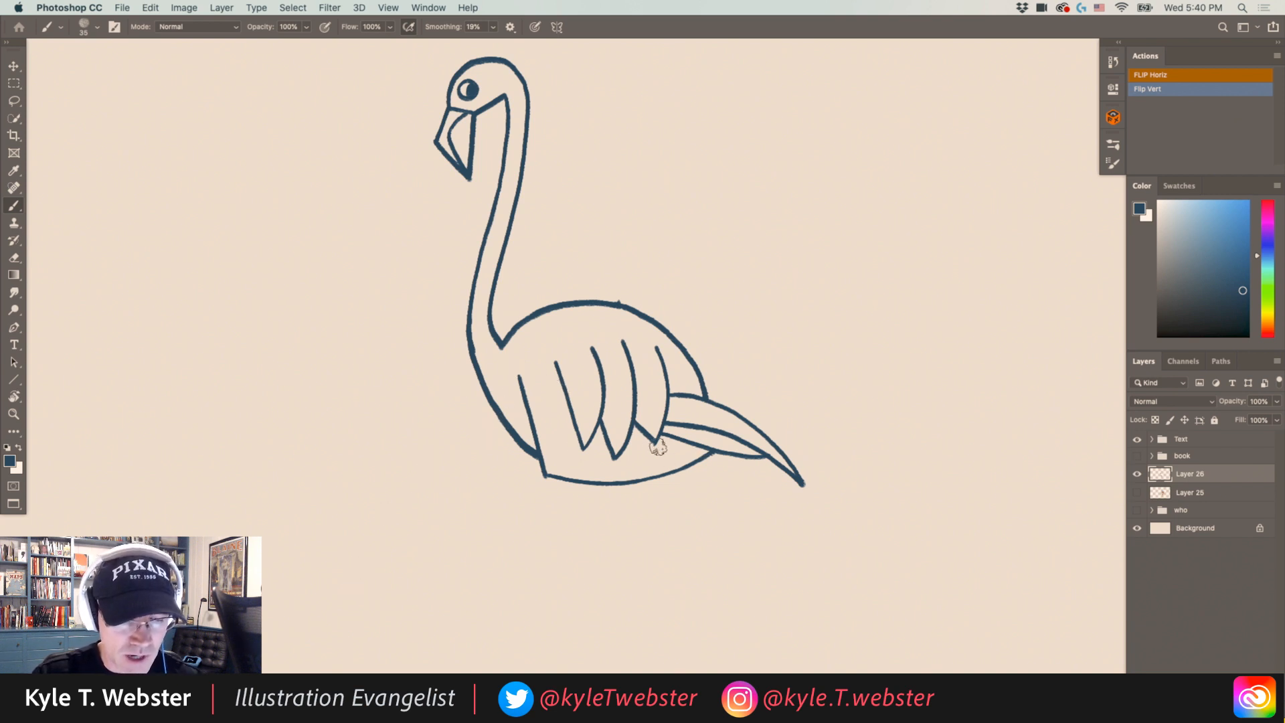
mouse_move(698, 460)
mouse_down()
mouse_move(637, 457)
mouse_move(639, 479)
mouse_move(579, 459)
mouse_up()
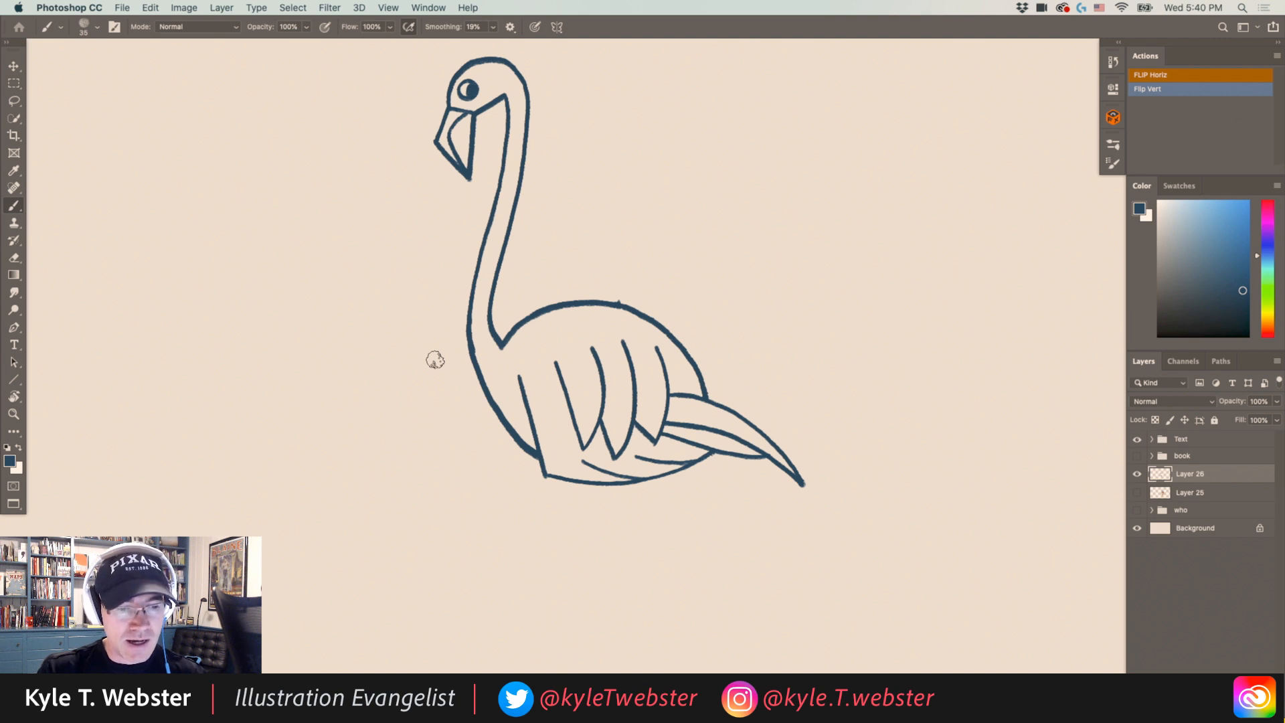
Draw the raised leg's short upper segment slanting backward from the belly, ending in a small square knee joint.
key(space)
alt+click(542, 506)
drag(519, 479, 514, 438)
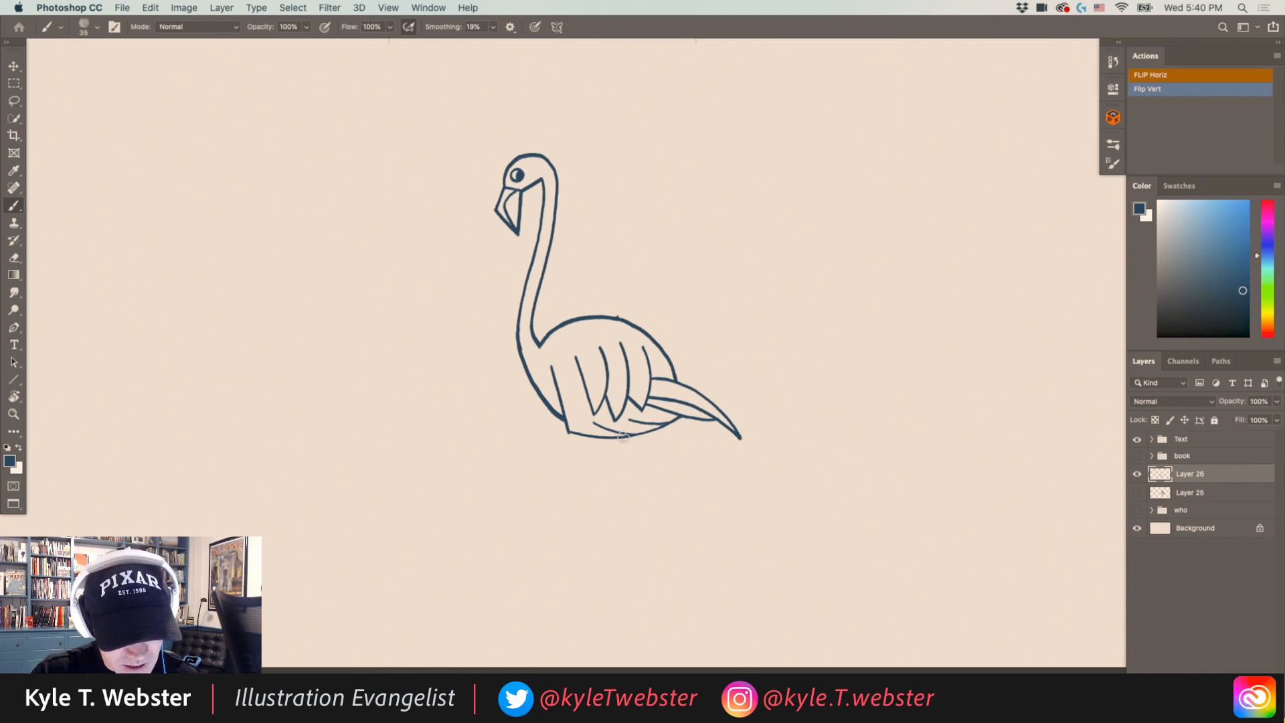
drag(644, 449, 667, 462)
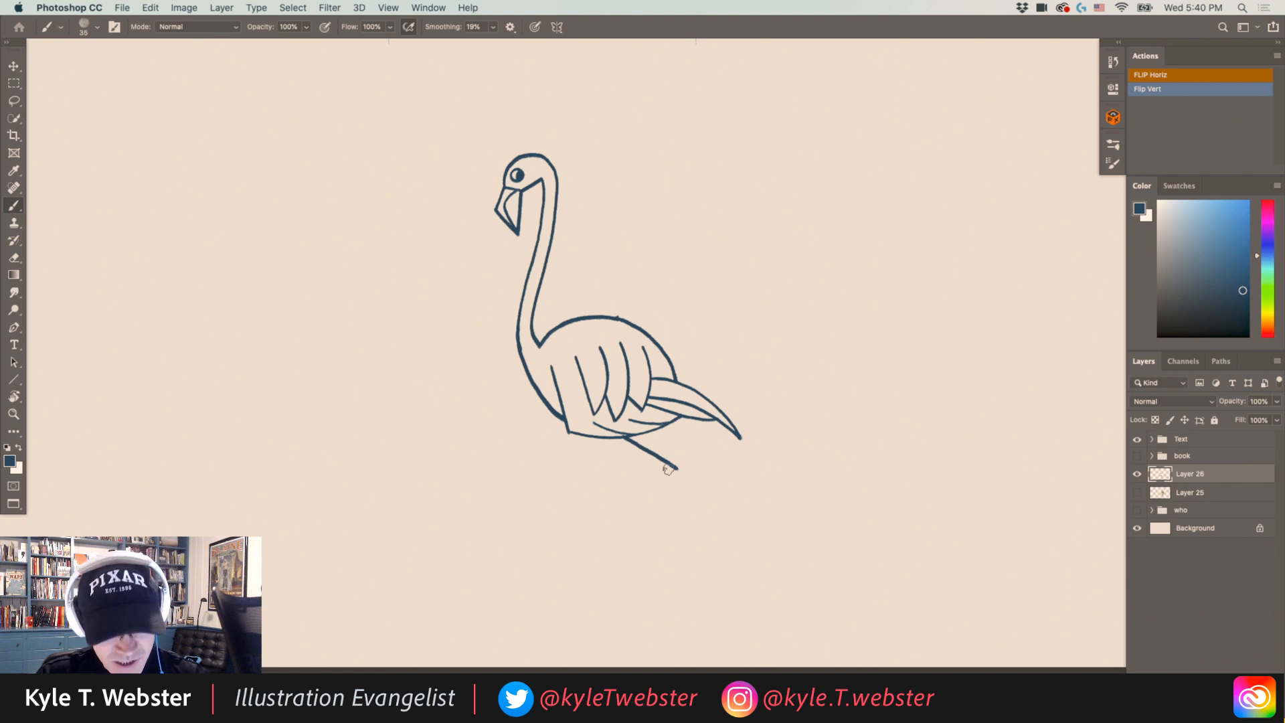
scroll(668, 473, up, 2)
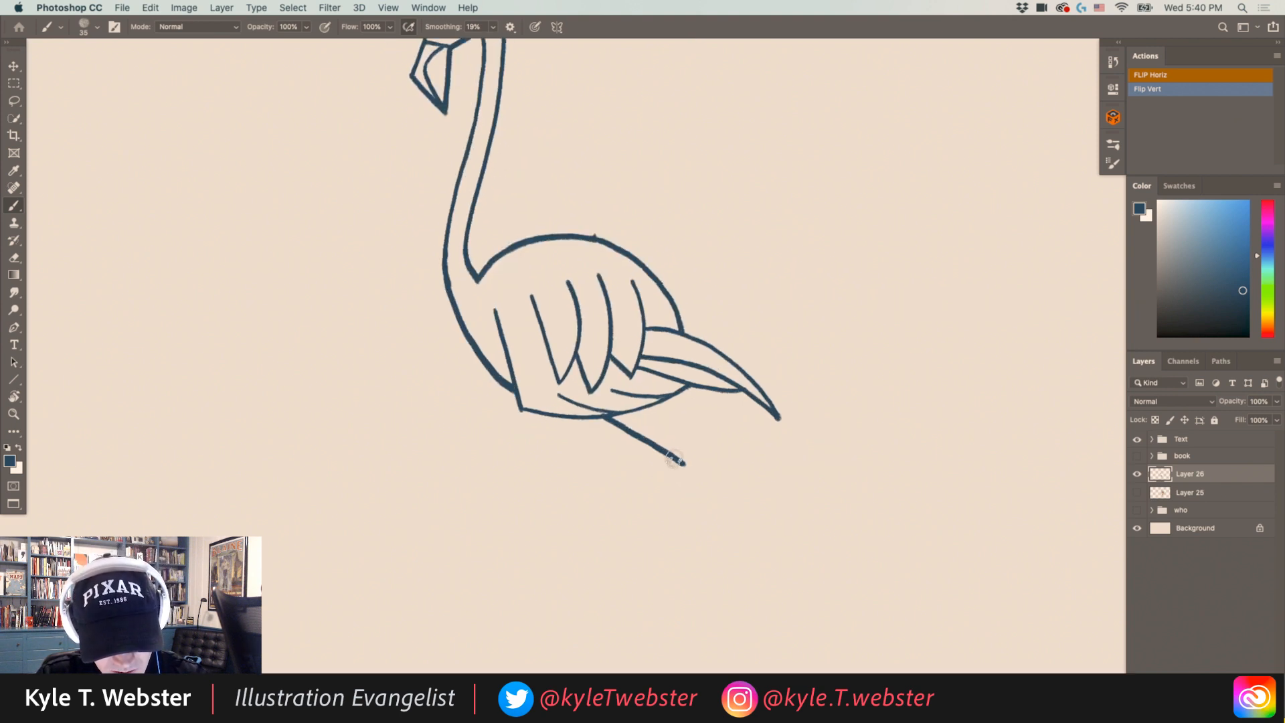
mouse_move(674, 458)
mouse_down()
mouse_move(665, 469)
mouse_move(676, 479)
mouse_up()
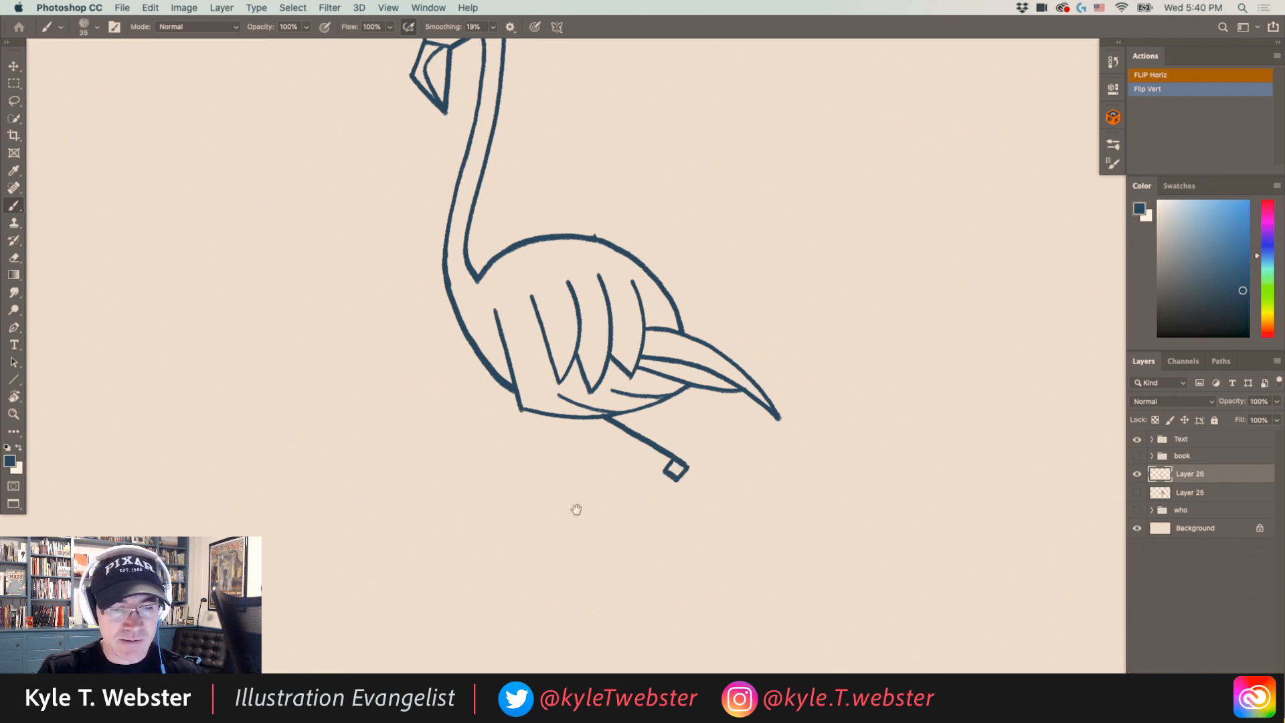
Draw the raised leg's long lower segment slanting forward from the knee joint, ending in a narrow drooping foot.
scroll(576, 511, down, 2)
drag(529, 537, 555, 524)
click(565, 551)
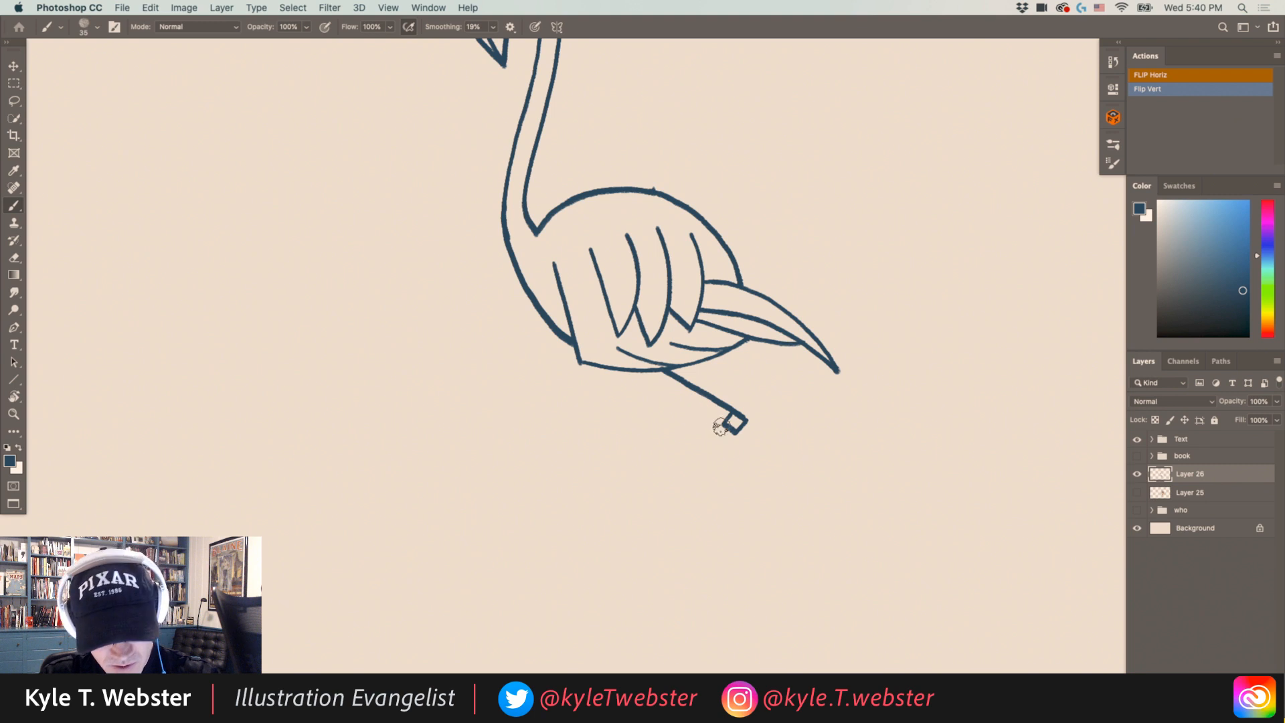
drag(722, 427, 546, 498)
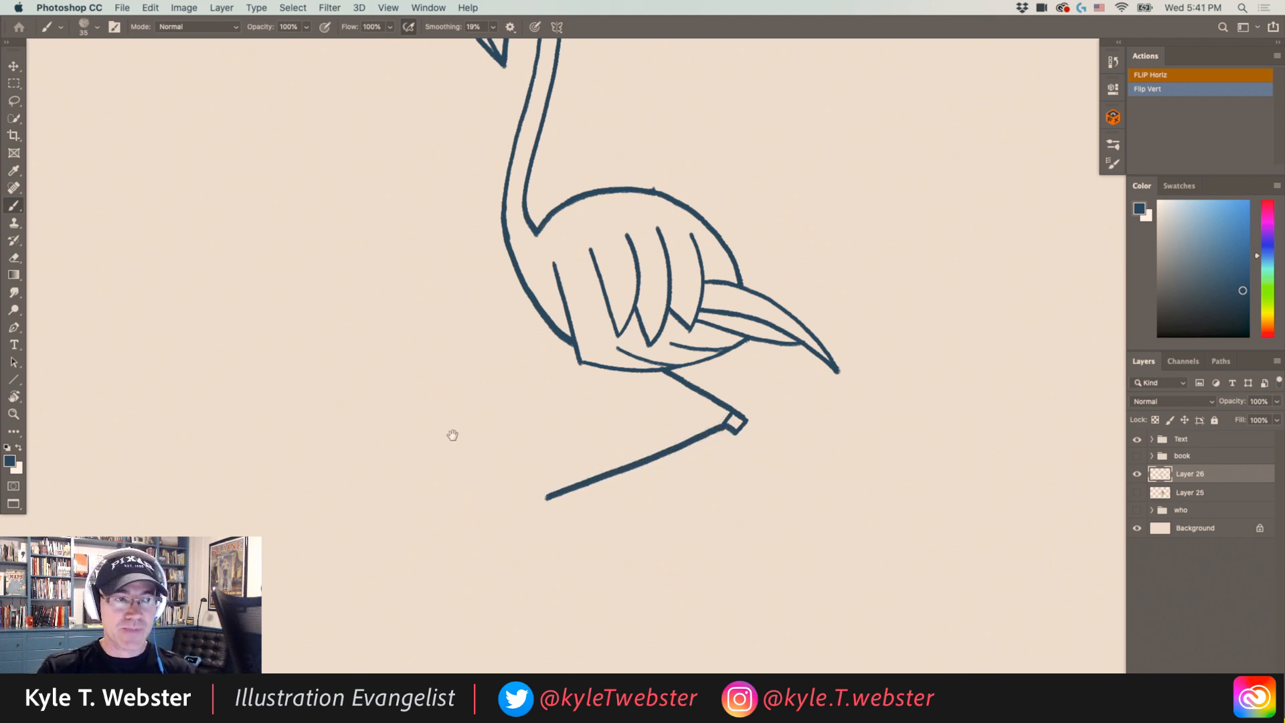
drag(452, 434, 456, 356)
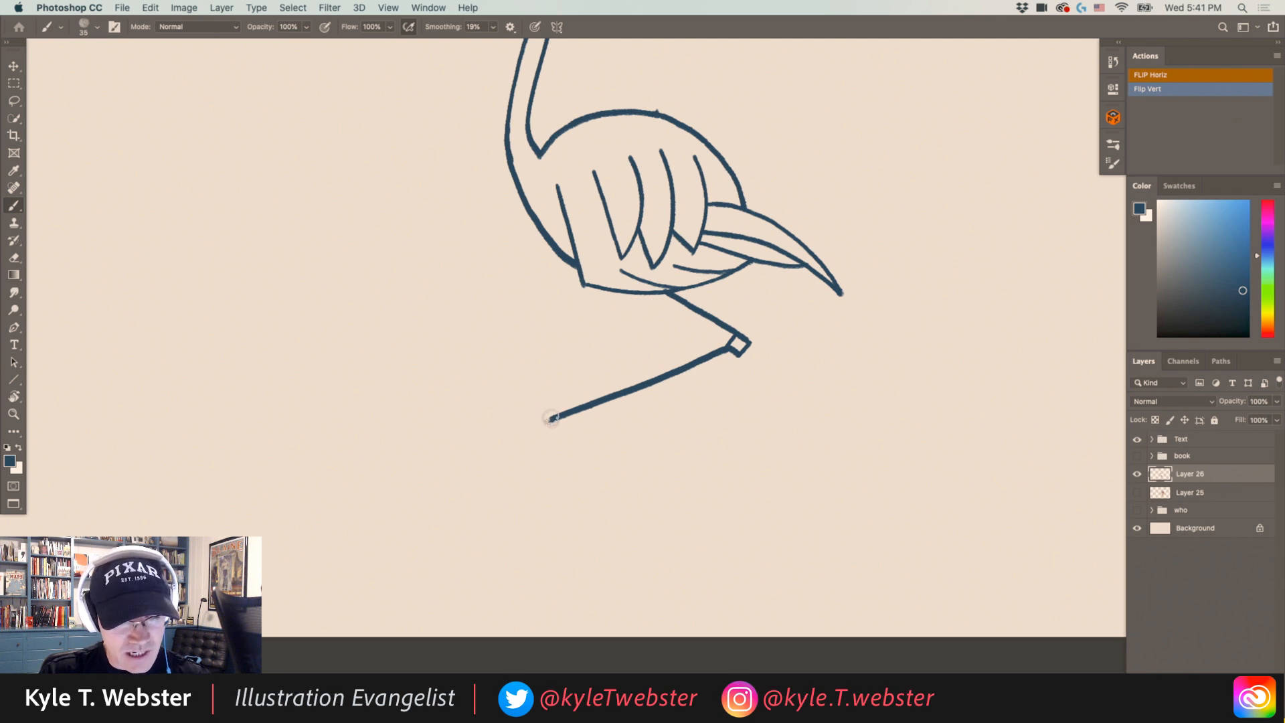
drag(550, 419, 545, 475)
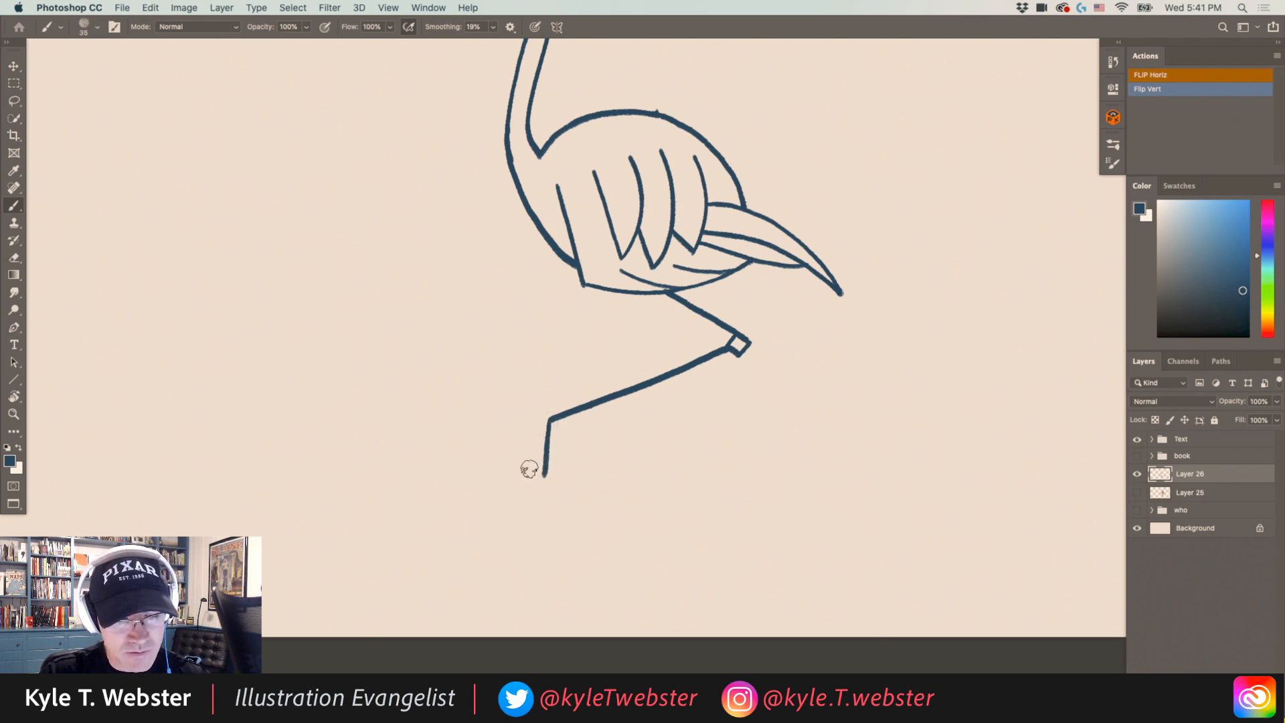
drag(547, 419, 544, 476)
Draw the straight vertical standing leg down from the belly, crossing the raised leg, with a small diamond-shaped knee joint.
alt+click(475, 486)
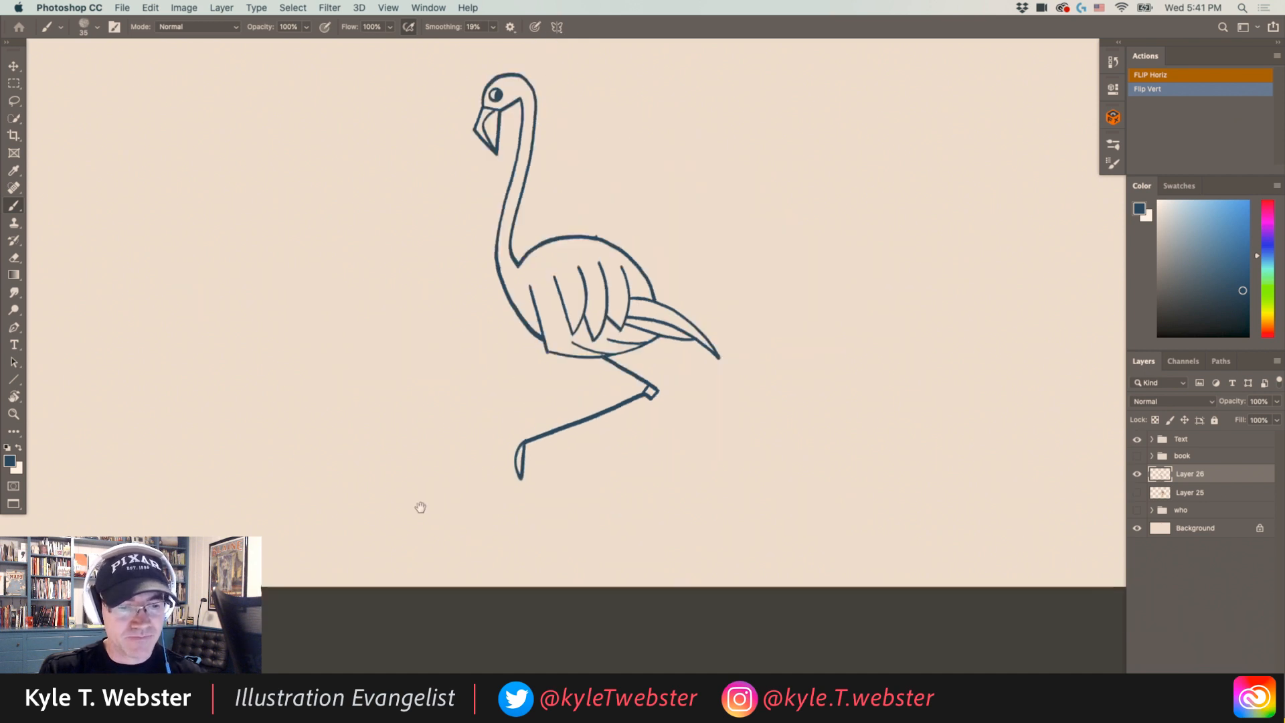
alt+click(466, 399)
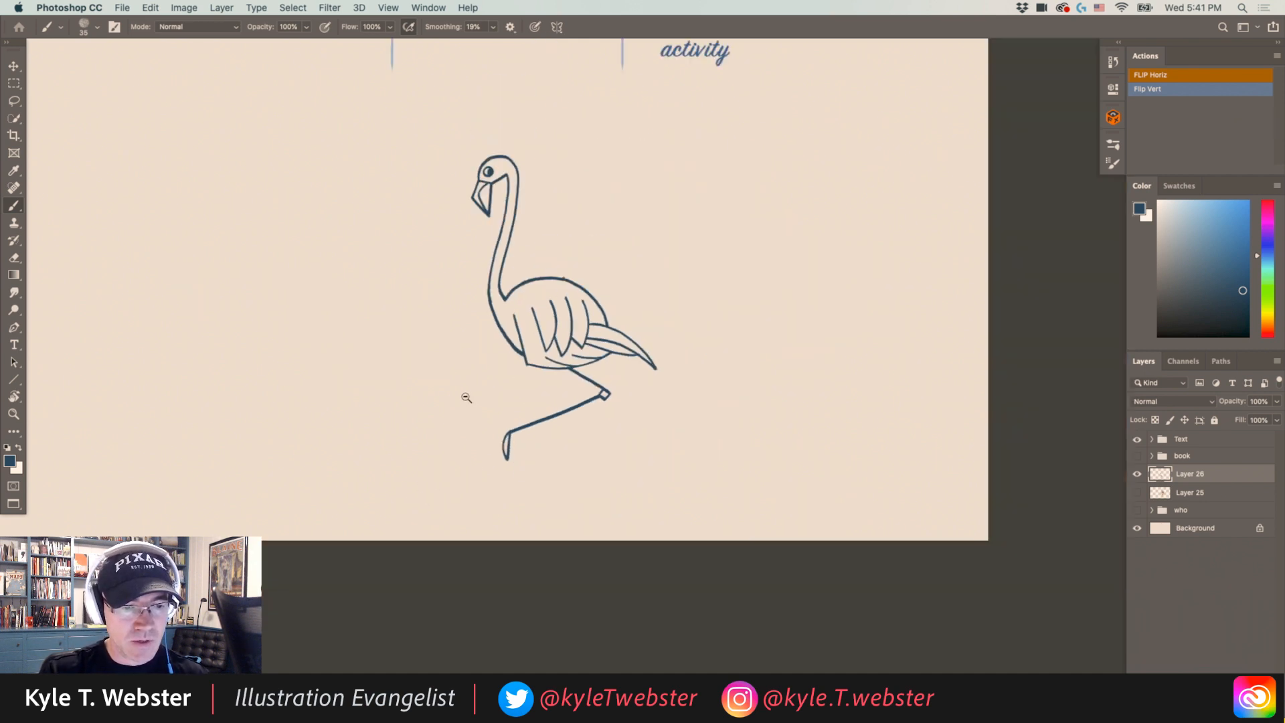
drag(455, 397, 467, 419)
drag(504, 317, 504, 279)
super+click(504, 447)
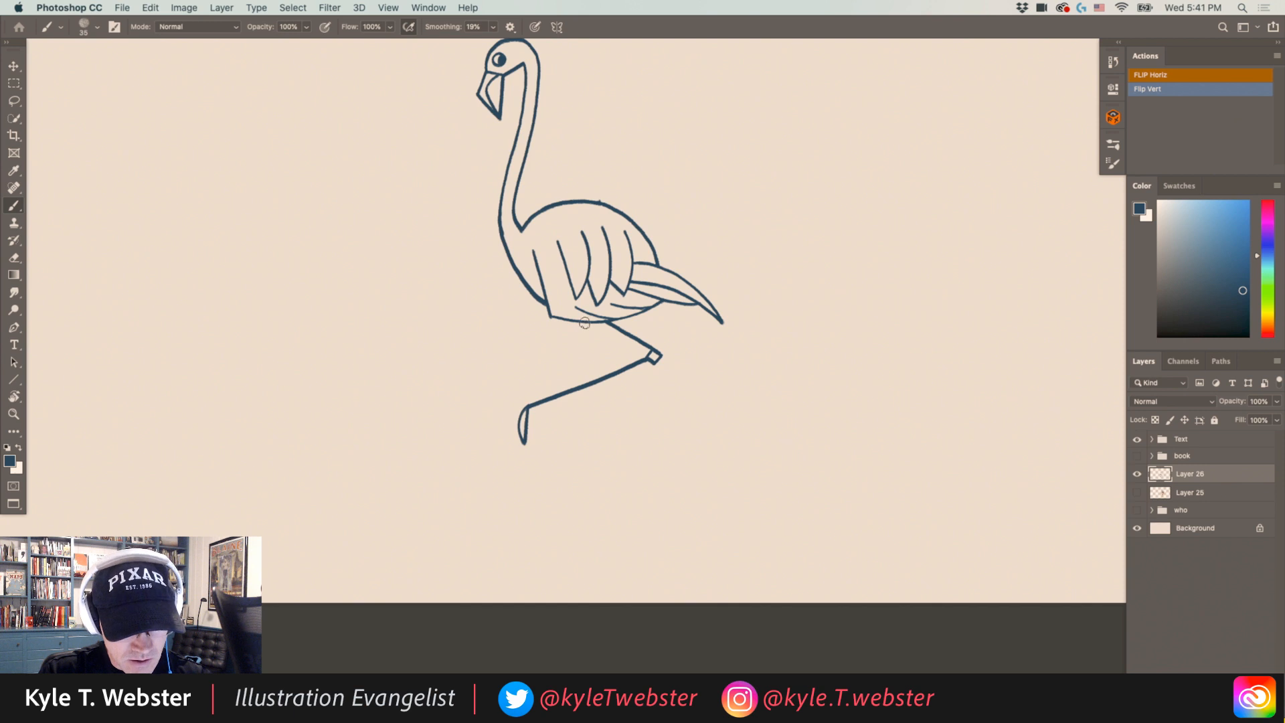
drag(585, 326, 584, 395)
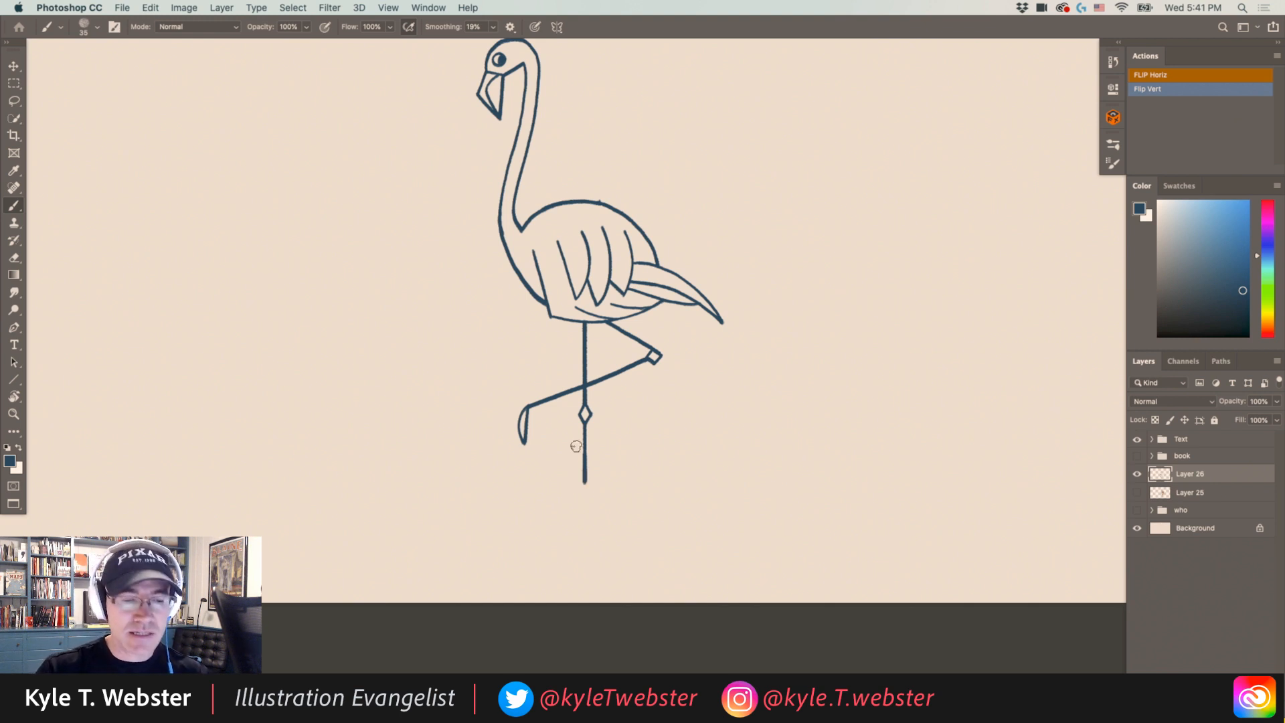
Draw water ripples around the base of the standing leg as two open rings with short arcs outside them.
click(570, 488)
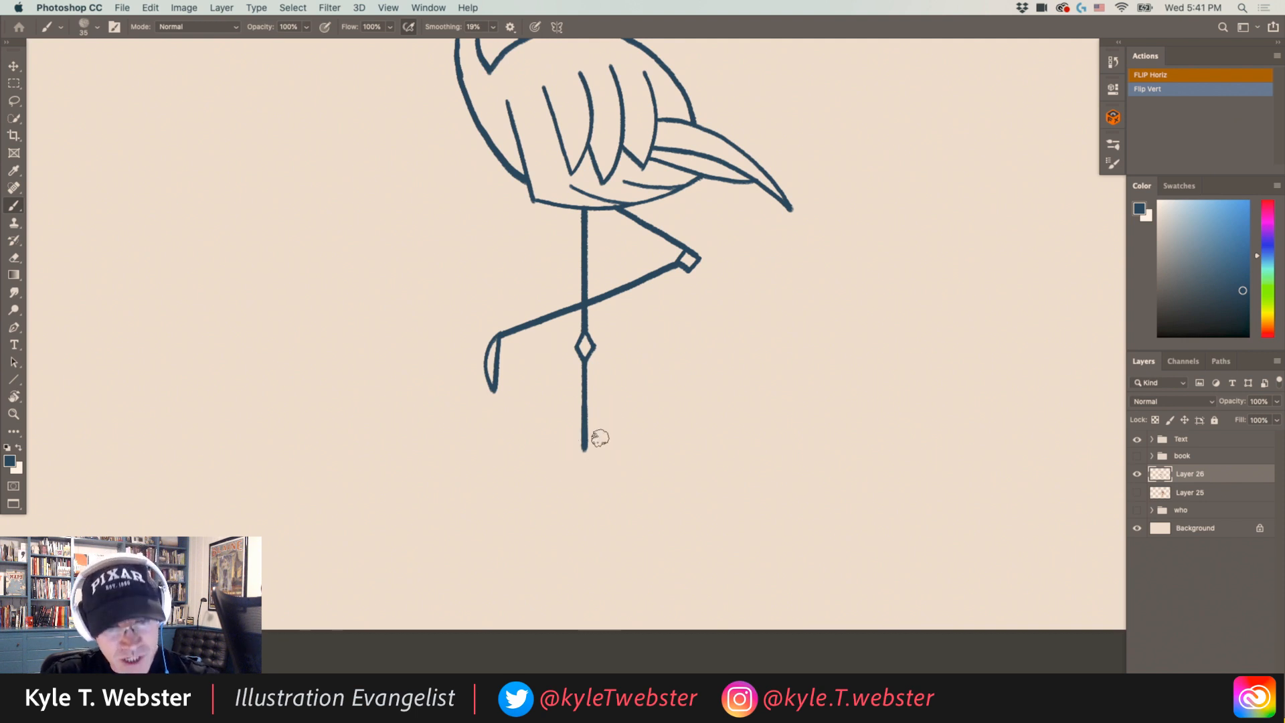
mouse_move(570, 440)
mouse_down()
mouse_move(552, 454)
mouse_move(582, 468)
mouse_move(613, 449)
mouse_move(602, 439)
mouse_up()
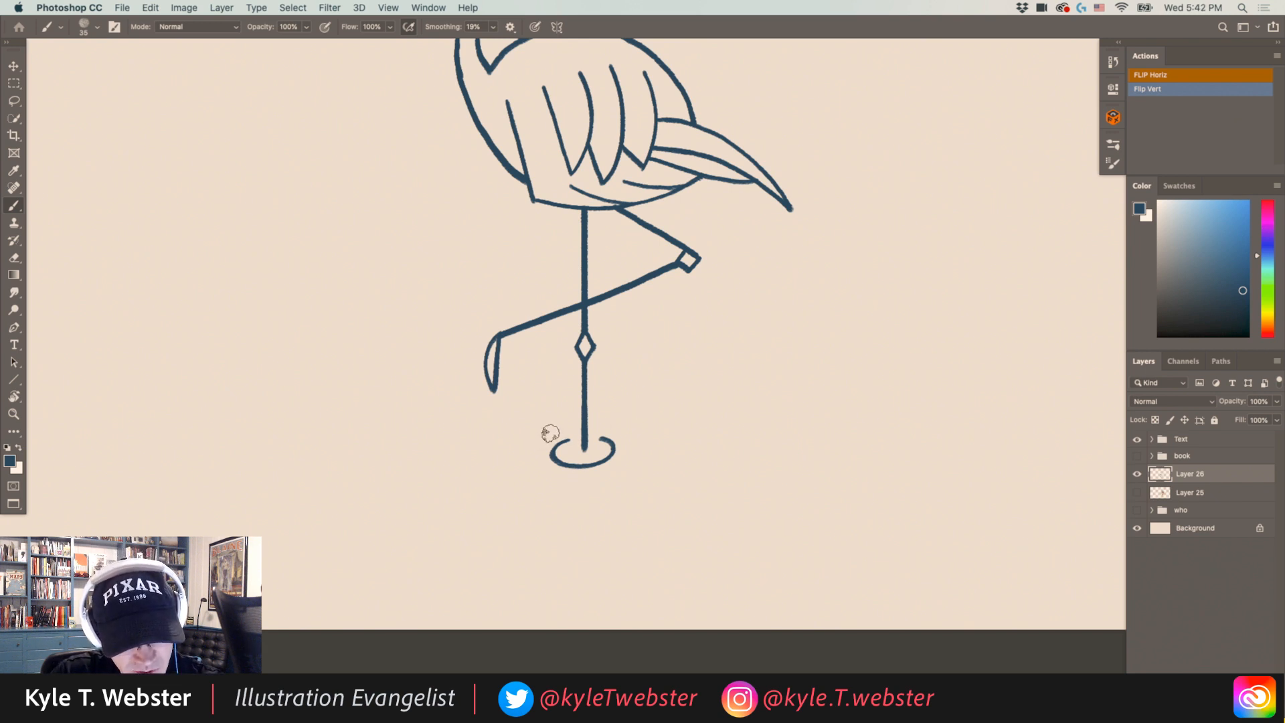
mouse_move(551, 434)
mouse_down()
mouse_move(519, 468)
mouse_move(579, 484)
mouse_move(632, 466)
mouse_move(646, 448)
mouse_move(624, 429)
mouse_up()
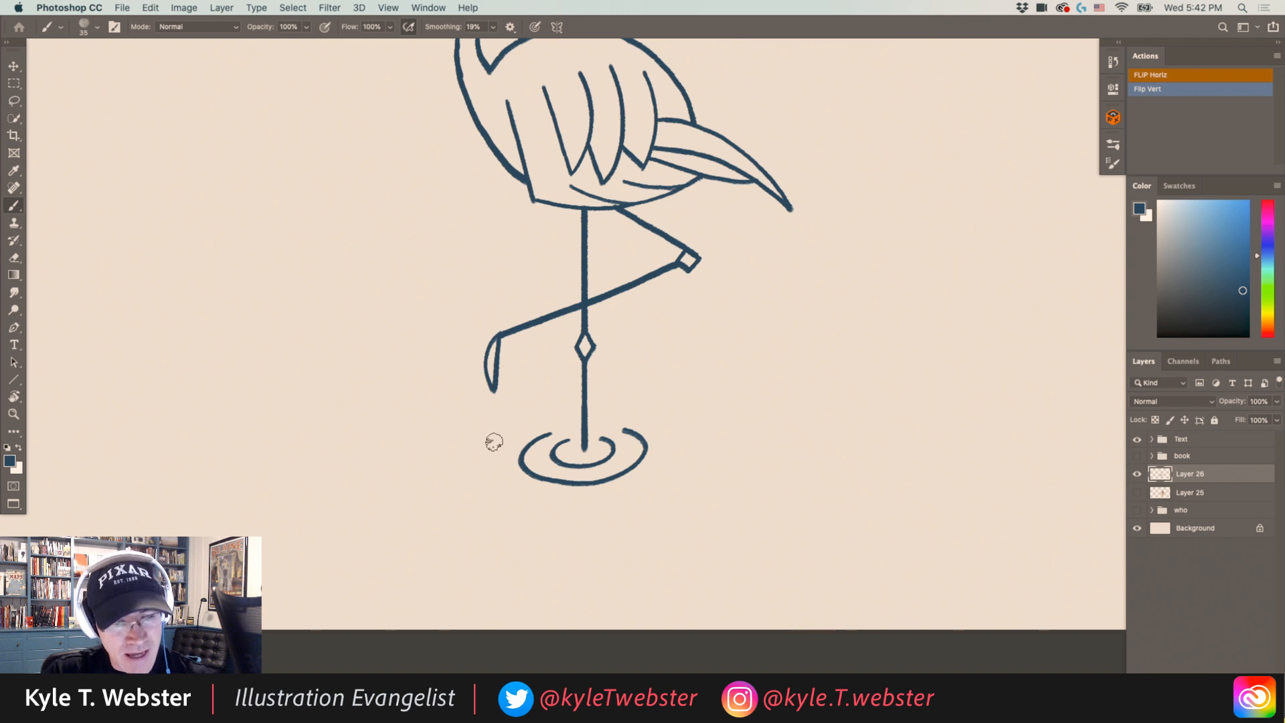
drag(506, 447, 519, 490)
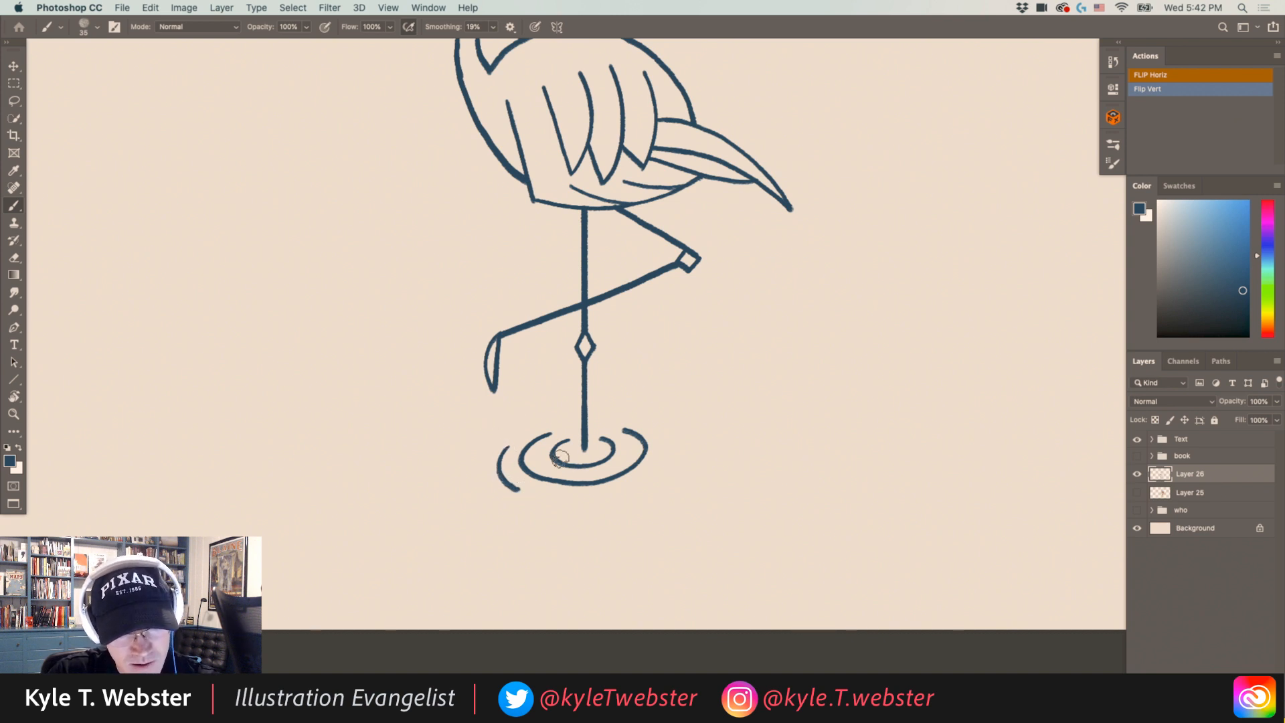
drag(634, 488, 661, 469)
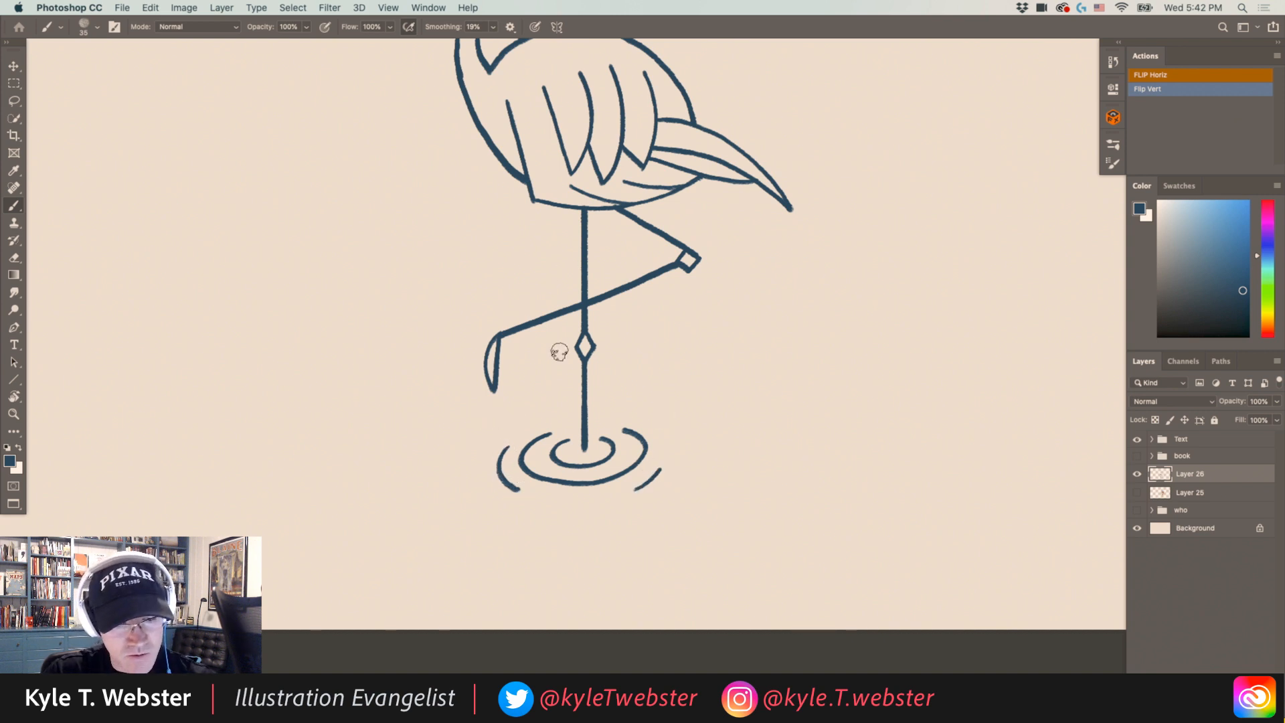
drag(561, 409, 542, 413)
Move the finished flamingo drawing from the canvas centre to its right side, below and beyond the ANIMAL + activity heading.
alt+click(414, 446)
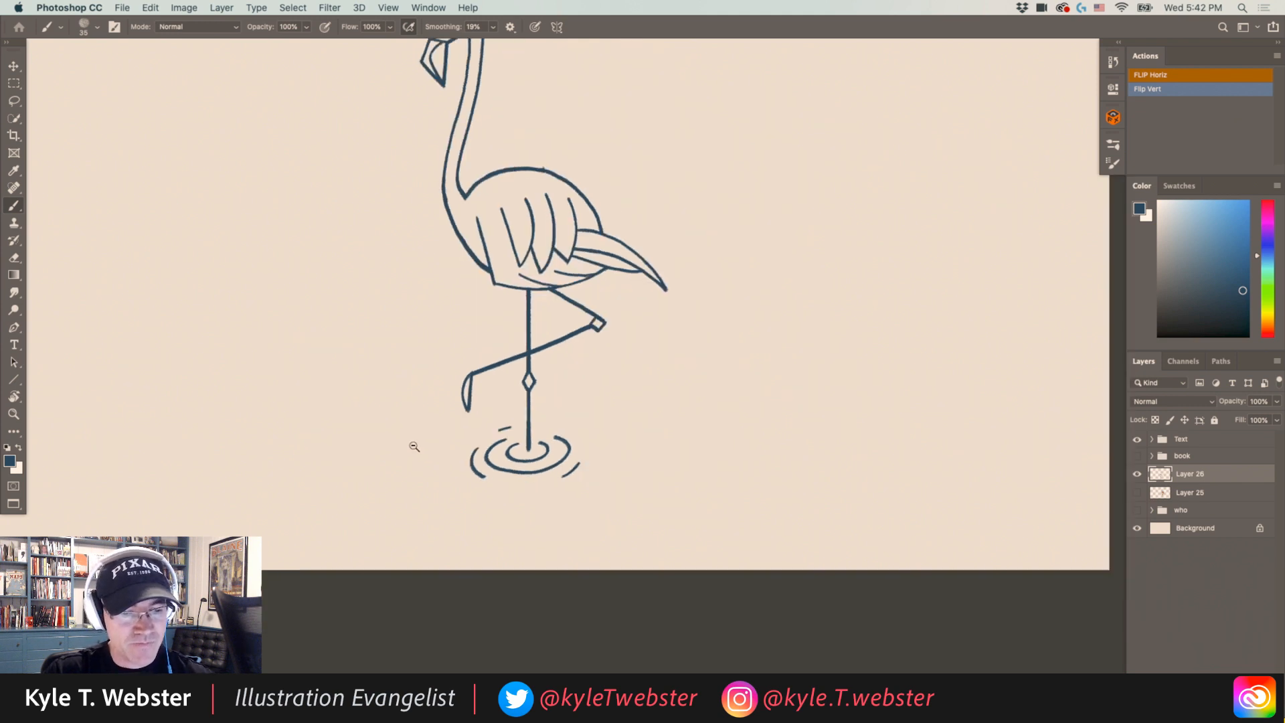
alt+click(415, 447)
drag(393, 496, 437, 507)
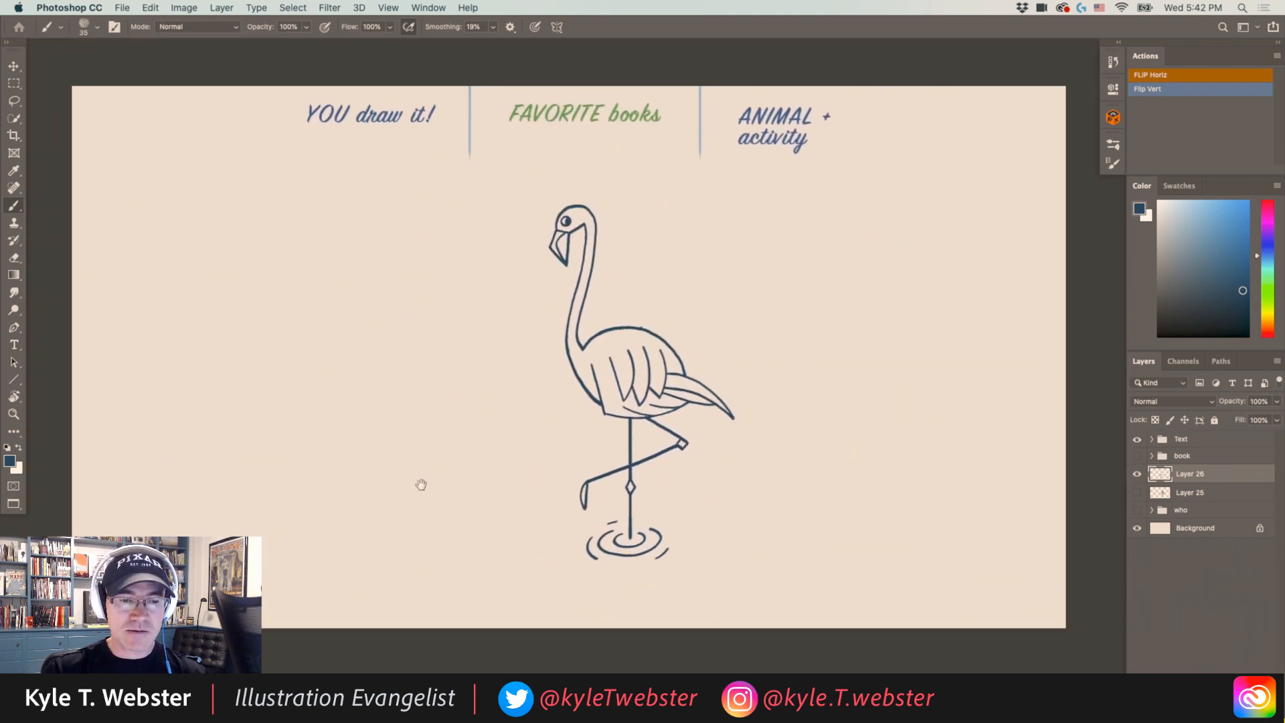
drag(572, 365, 539, 362)
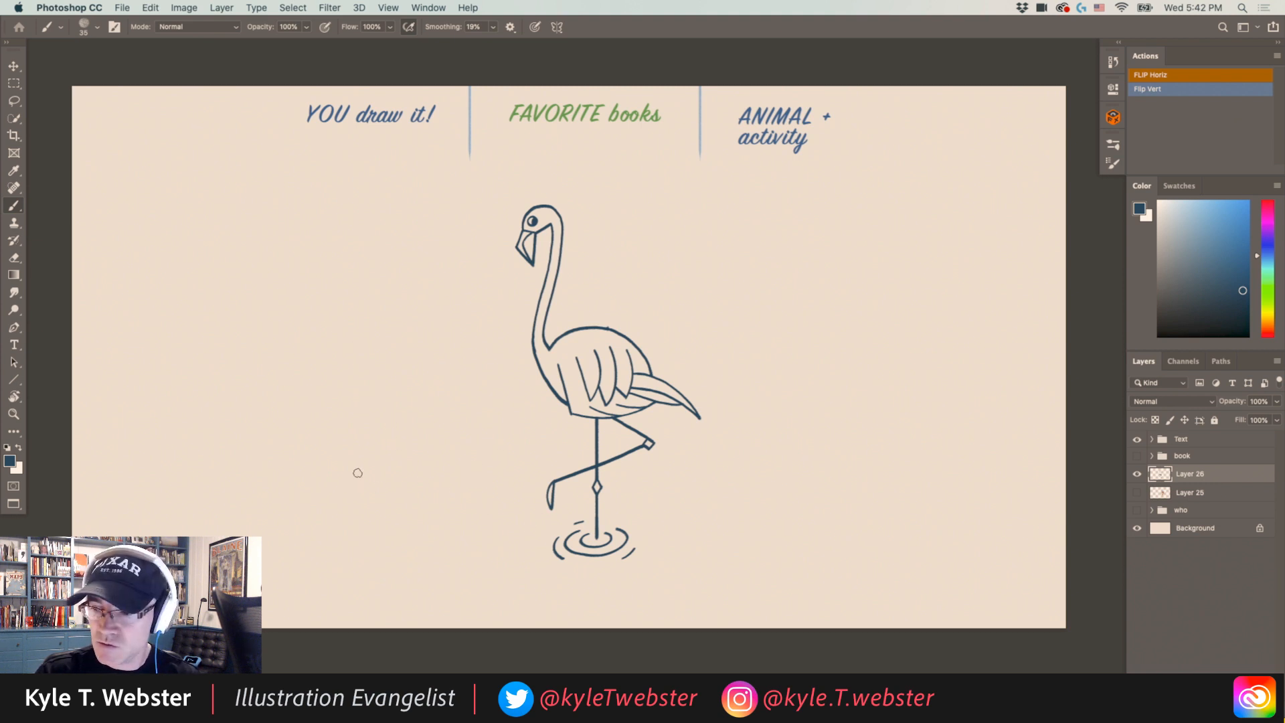
key(v)
drag(550, 379, 883, 394)
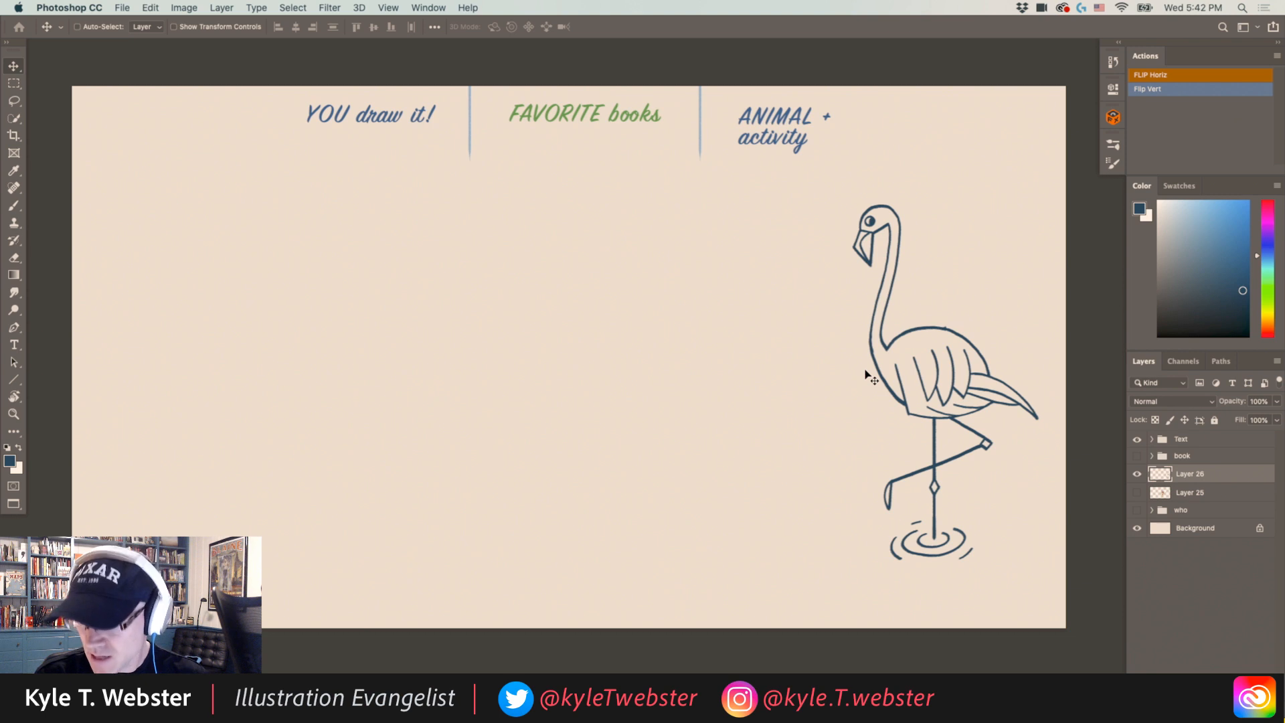
drag(526, 427, 517, 428)
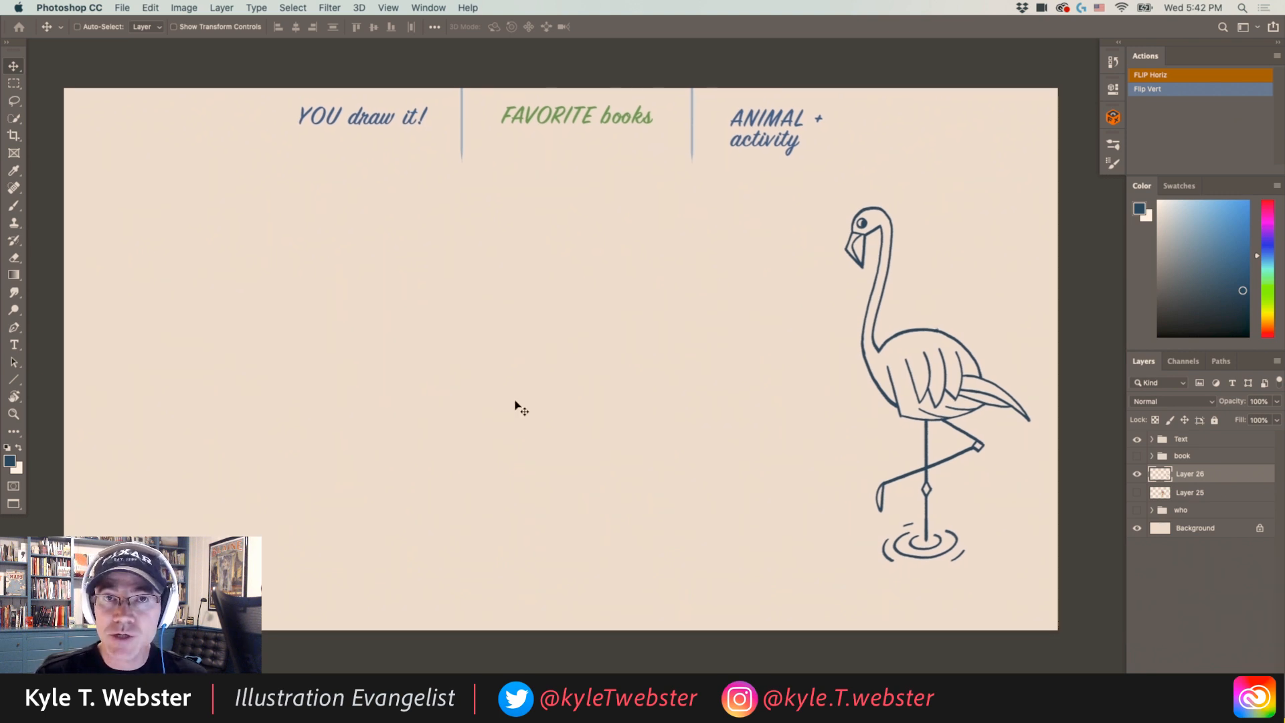
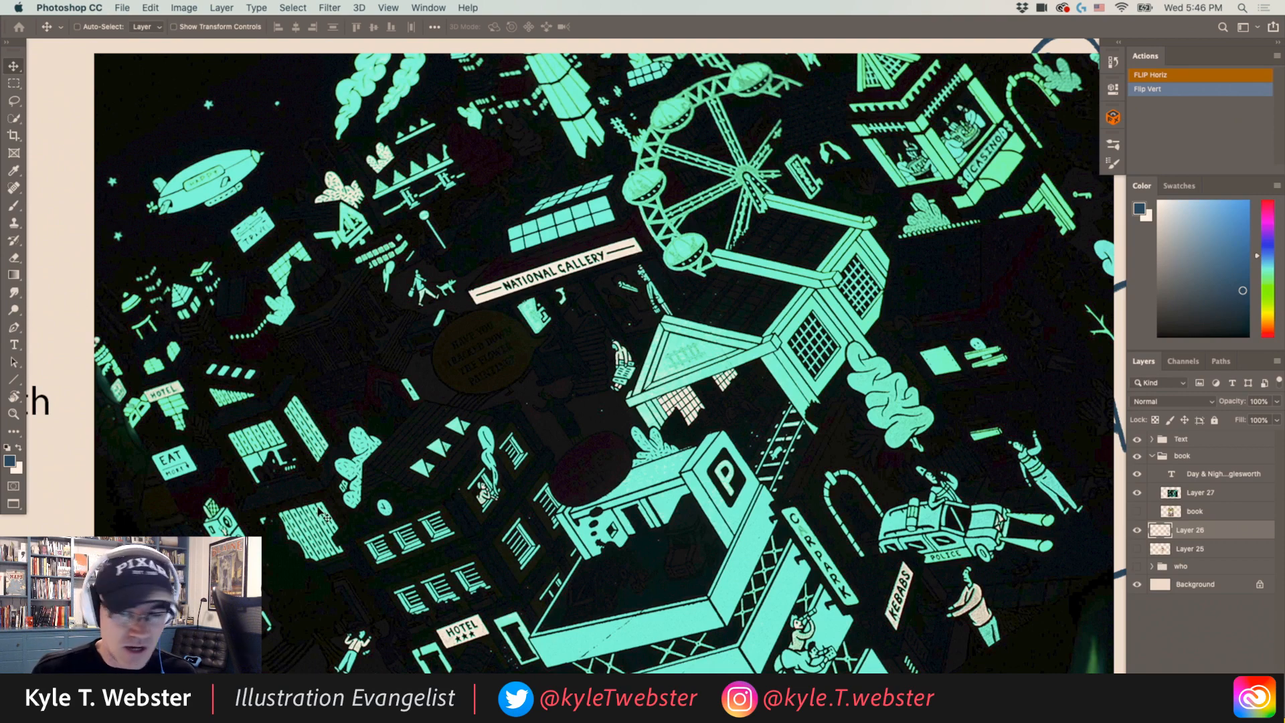
Collapse the book layer group and hide Layer 26, toggling Layer 25 on and back off.
click(1151, 456)
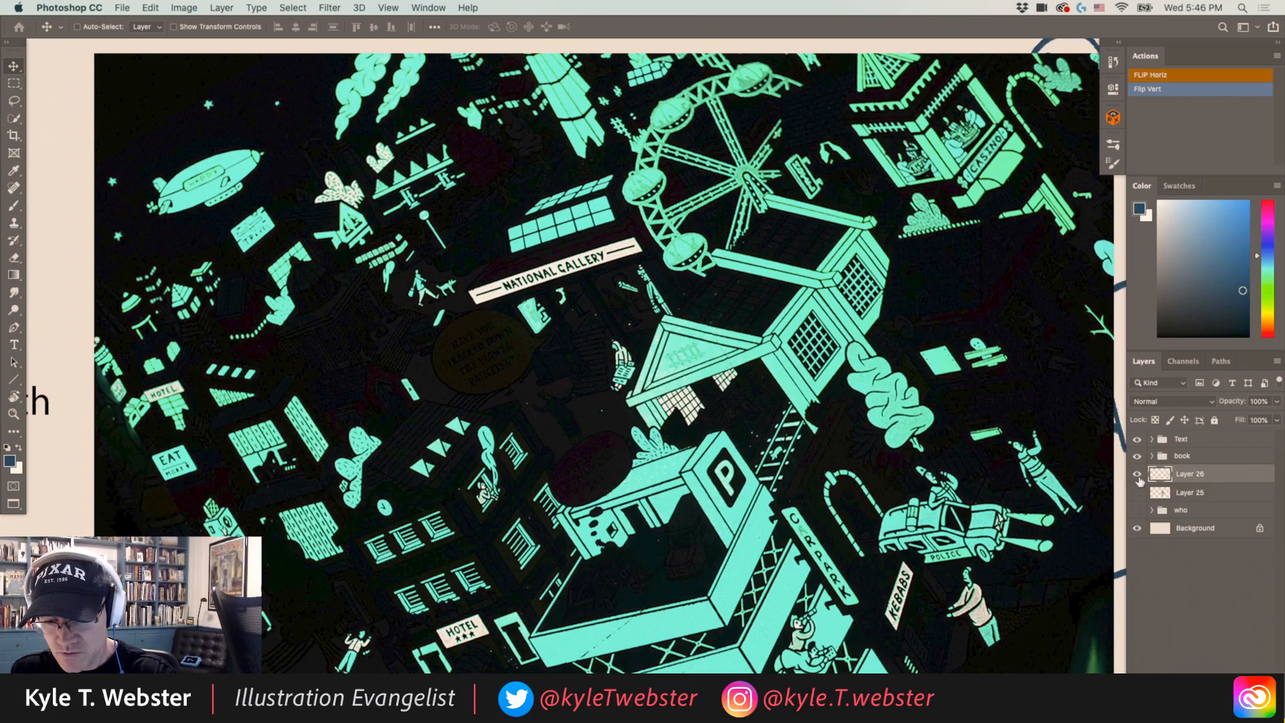
click(1137, 475)
click(1137, 492)
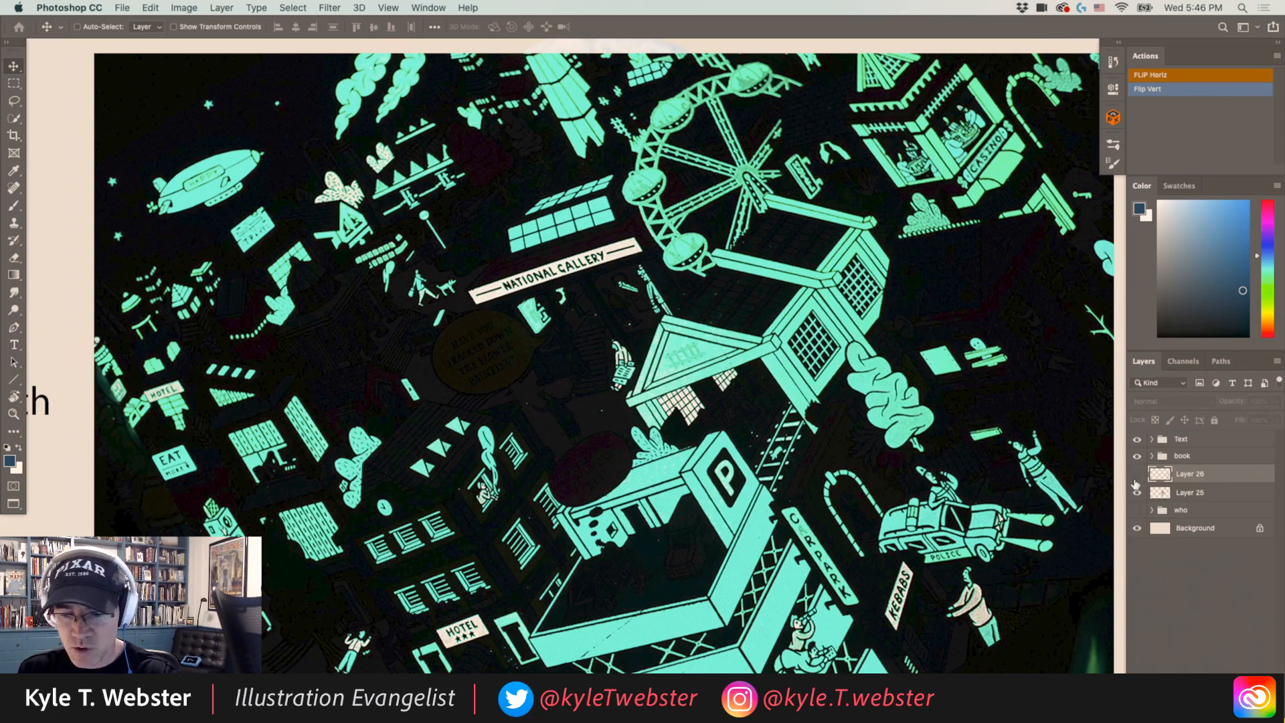
click(1136, 493)
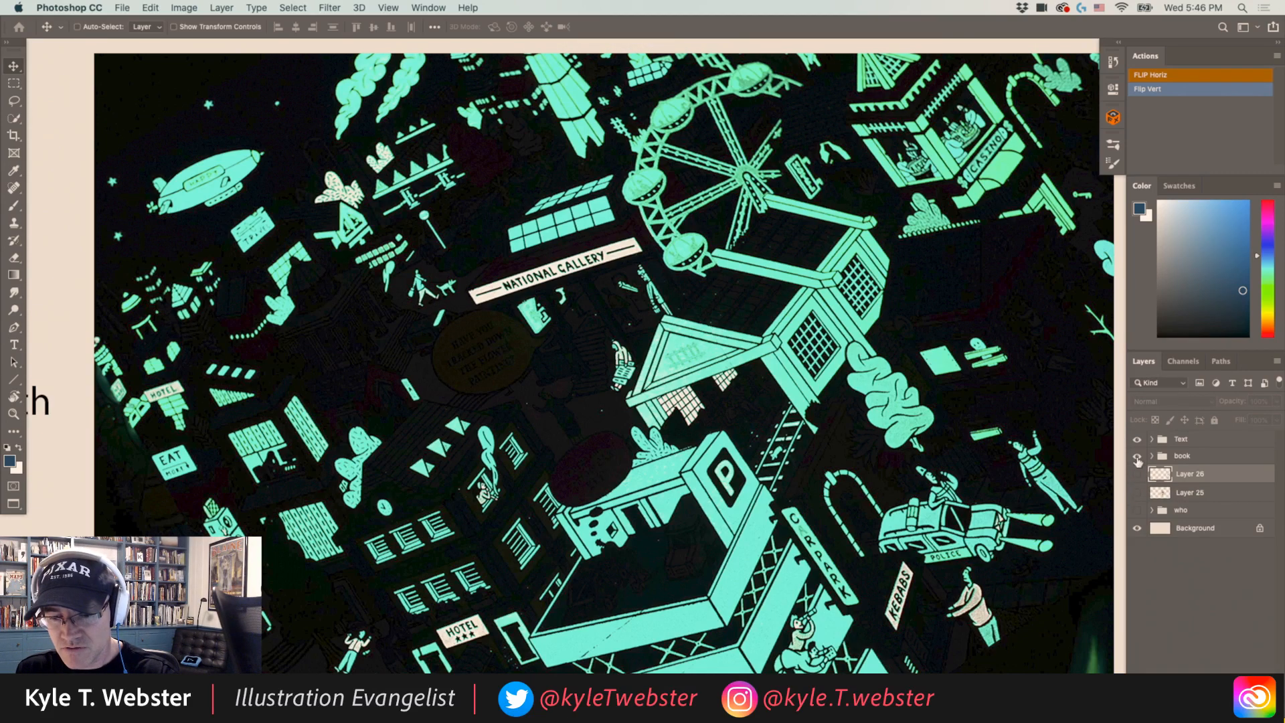
View the whole book reference page with the book layer group expanded, and collapse and hide that group.
click(1152, 455)
alt+click(493, 483)
drag(493, 483, 567, 464)
key(b)
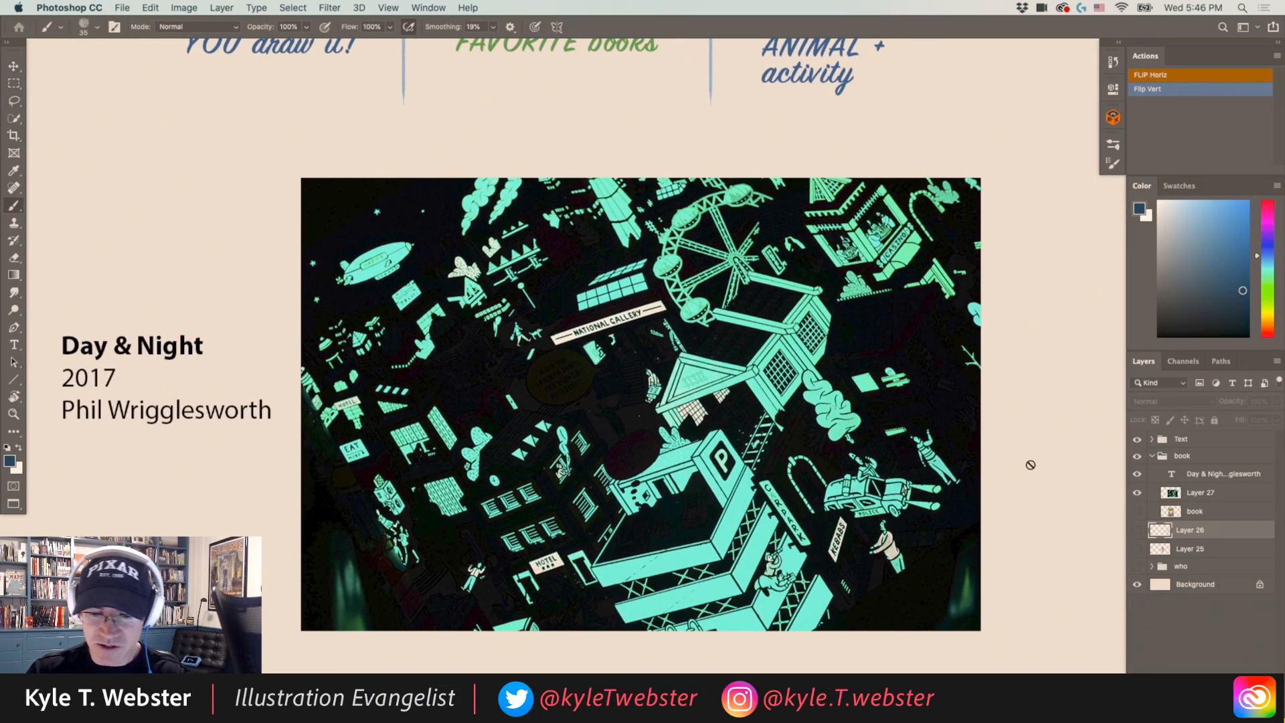
click(1152, 456)
click(1136, 457)
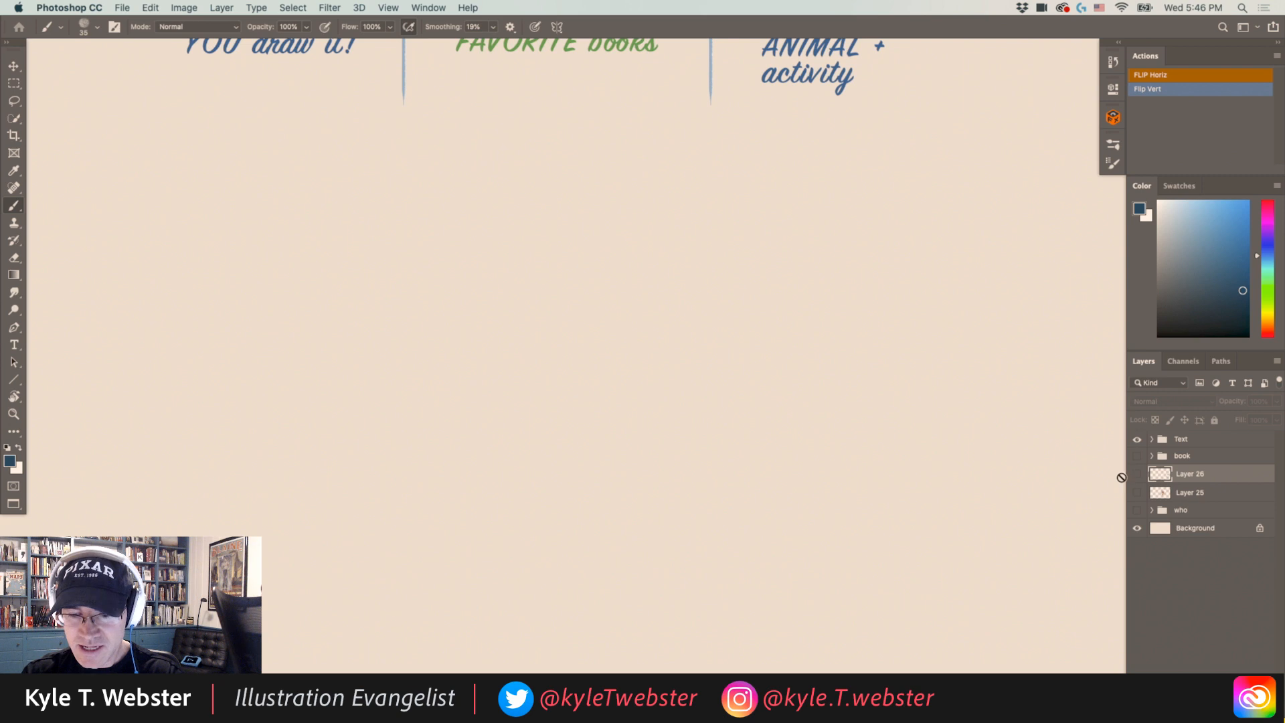
Add a new layer above Layer 26, choose a light blue brush color, and undo a first trial stroke.
mouse_move(476, 451)
mouse_down()
mouse_move(552, 508)
mouse_move(571, 488)
mouse_move(531, 488)
mouse_up()
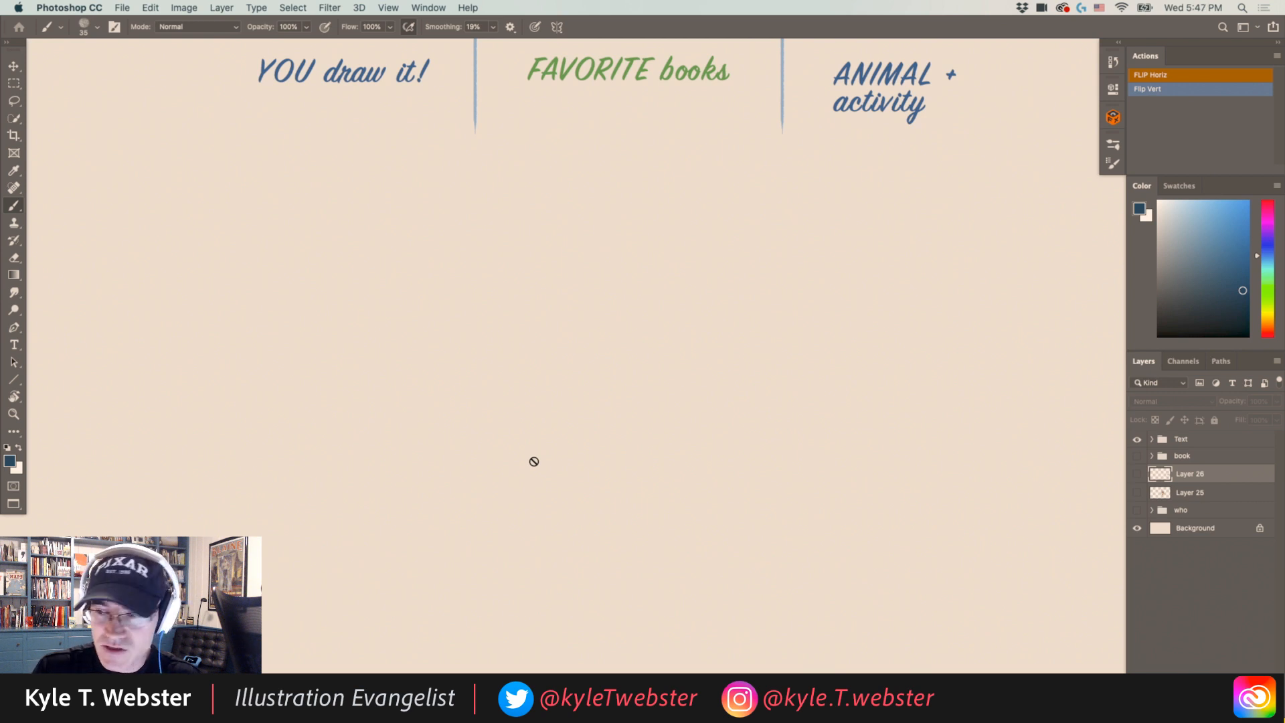
drag(444, 450, 399, 455)
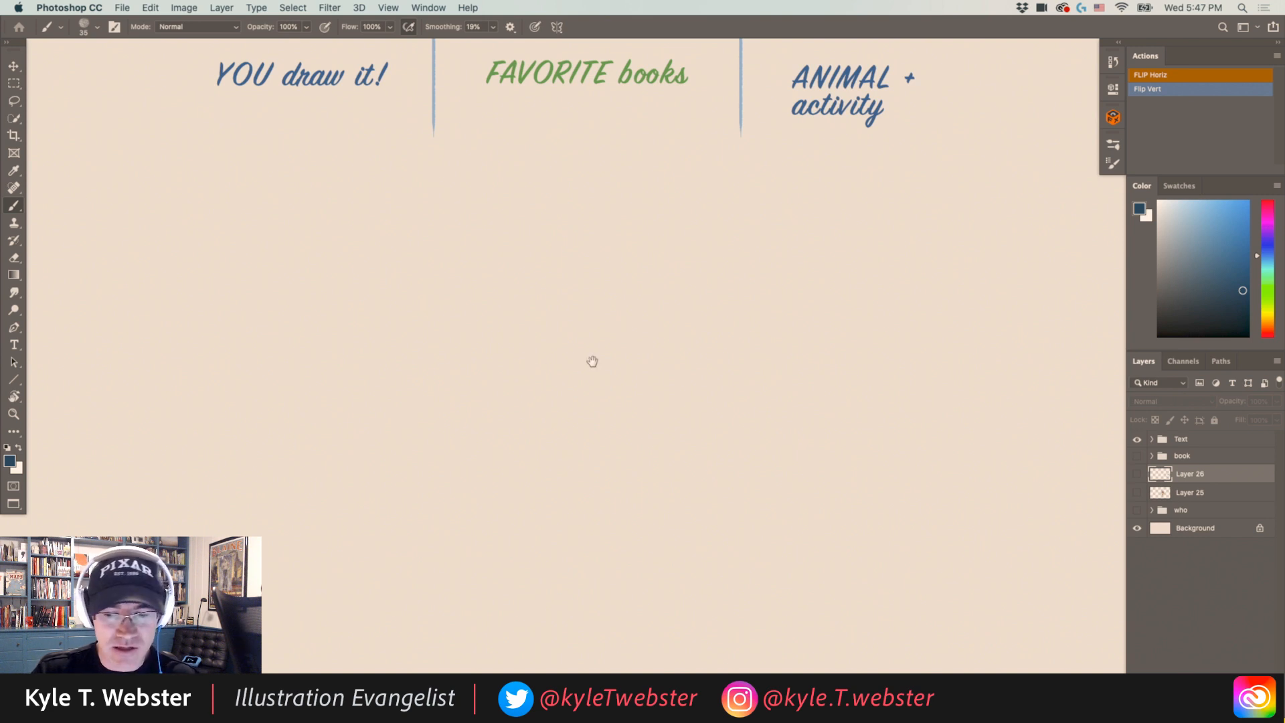
click(1246, 715)
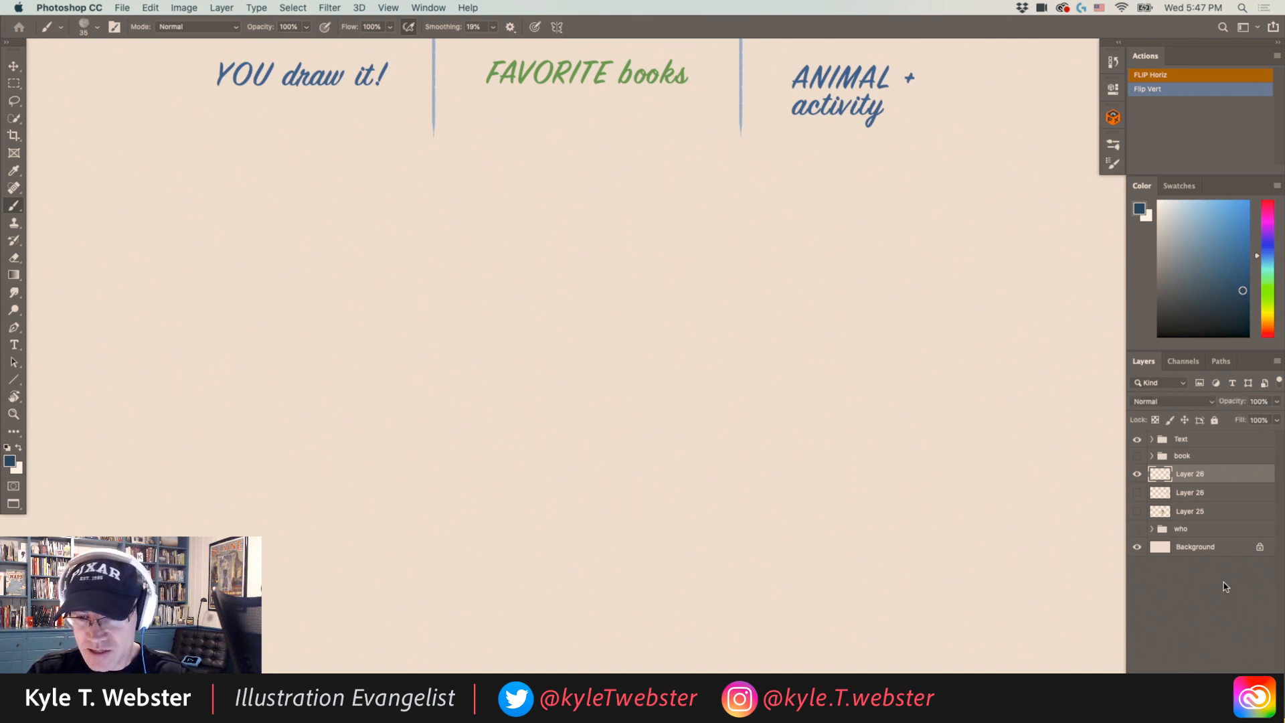
click(1197, 213)
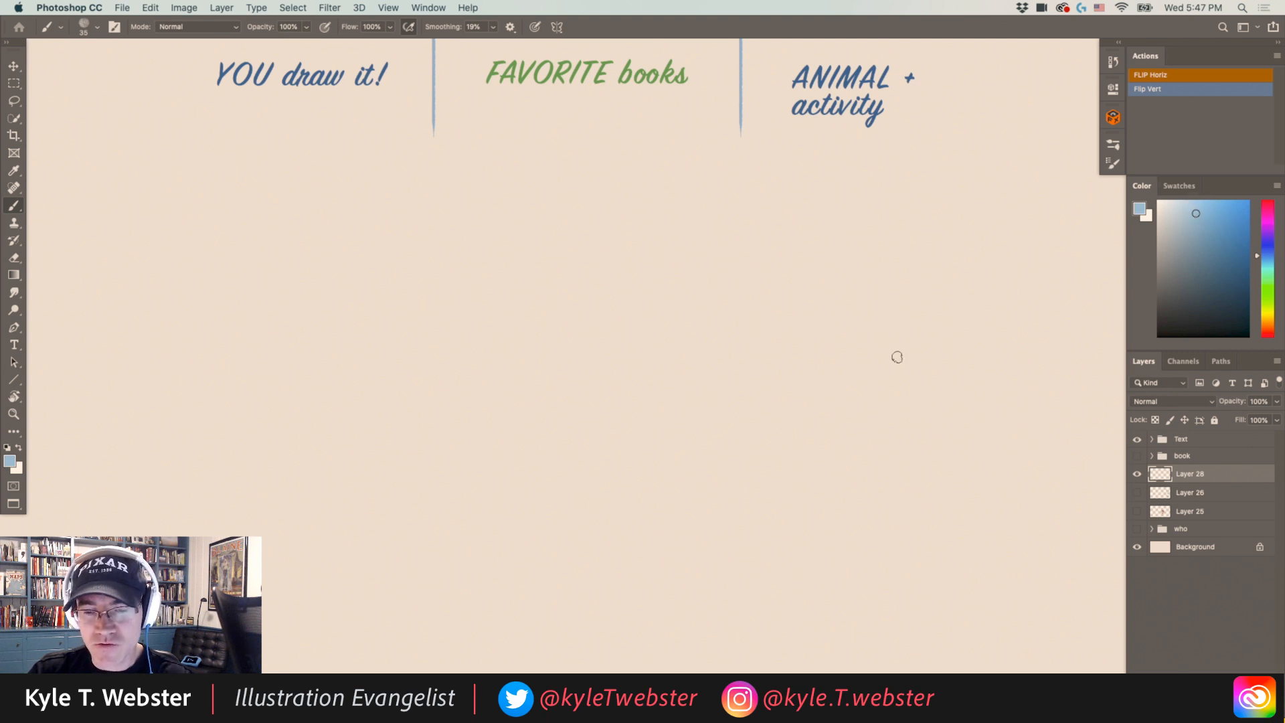
mouse_move(572, 233)
mouse_down()
mouse_move(614, 278)
mouse_move(528, 328)
mouse_move(571, 408)
mouse_move(525, 419)
mouse_move(478, 504)
mouse_move(375, 478)
mouse_up()
key(super+z)
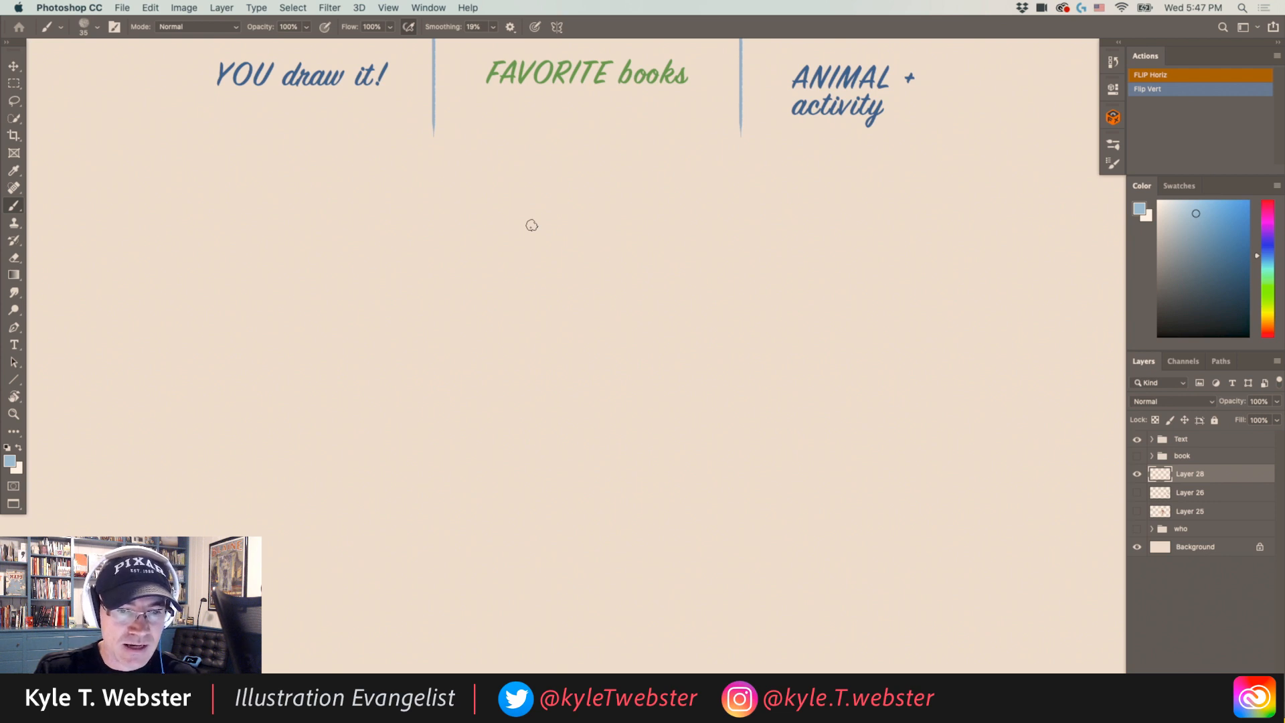
Sketch a bear's head in light blue at the canvas centre, turned slightly left, with round ears, oval eyes, a large nose and a chin.
mouse_move(477, 385)
mouse_down()
mouse_move(488, 388)
mouse_move(479, 373)
mouse_up()
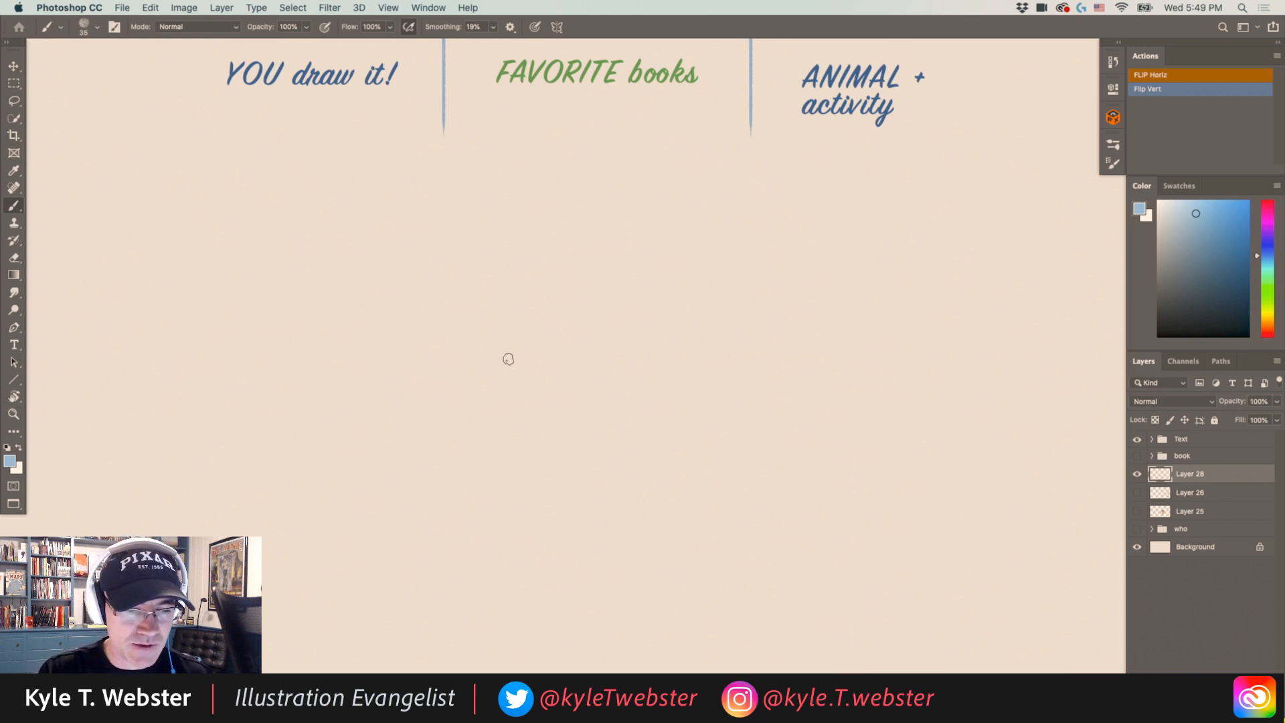
scroll(566, 384, down, 2)
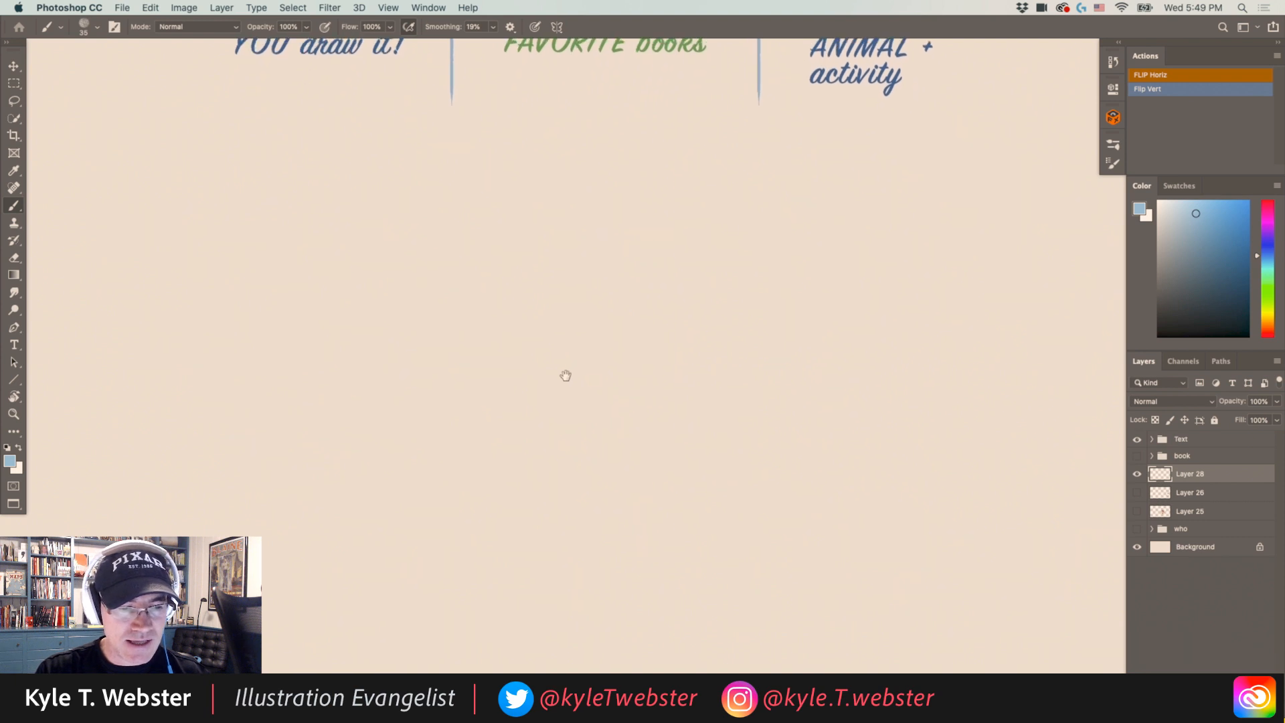
scroll(566, 375, up, 1)
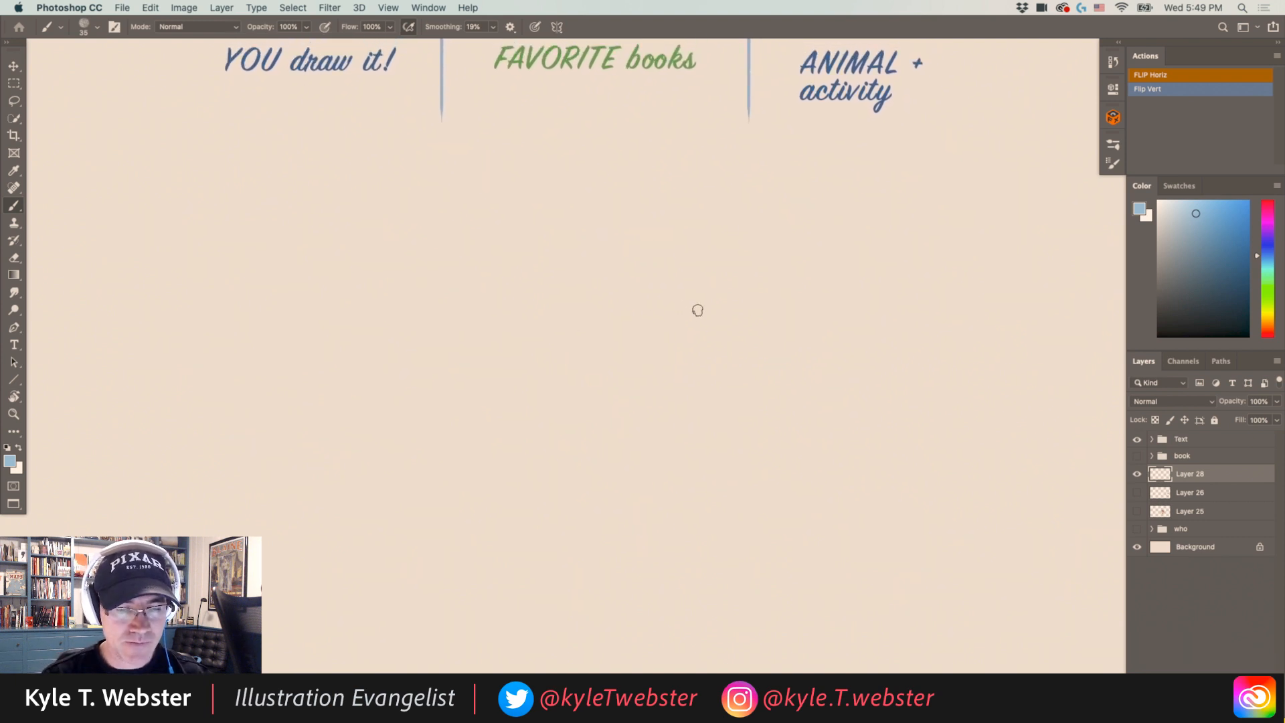
mouse_move(692, 267)
mouse_down()
mouse_move(714, 320)
mouse_move(655, 315)
mouse_up()
mouse_move(708, 324)
mouse_down()
mouse_move(620, 300)
mouse_move(618, 262)
mouse_move(594, 318)
mouse_move(583, 256)
mouse_move(614, 300)
mouse_move(592, 323)
mouse_move(601, 301)
mouse_move(558, 405)
mouse_up()
mouse_move(572, 343)
mouse_down()
mouse_move(596, 419)
mouse_move(632, 432)
mouse_up()
mouse_move(626, 284)
mouse_down()
mouse_move(581, 332)
mouse_move(591, 301)
mouse_move(630, 270)
mouse_move(591, 334)
mouse_move(642, 305)
mouse_move(648, 285)
mouse_move(716, 301)
mouse_move(651, 343)
mouse_move(700, 343)
mouse_move(595, 430)
mouse_up()
mouse_move(712, 393)
mouse_down()
mouse_move(624, 434)
mouse_move(573, 427)
mouse_up()
drag(588, 323, 579, 428)
mouse_move(631, 387)
mouse_down()
mouse_move(659, 363)
mouse_move(631, 391)
mouse_move(632, 375)
mouse_move(580, 378)
mouse_move(591, 351)
mouse_move(566, 401)
mouse_move(592, 417)
mouse_move(568, 416)
mouse_move(567, 393)
mouse_move(612, 425)
mouse_move(572, 417)
mouse_move(597, 438)
mouse_move(577, 435)
mouse_move(585, 452)
mouse_move(566, 426)
mouse_move(562, 444)
mouse_move(563, 408)
mouse_move(591, 458)
mouse_move(568, 439)
mouse_move(625, 445)
mouse_move(607, 450)
mouse_move(607, 425)
mouse_move(616, 452)
mouse_move(638, 432)
mouse_move(641, 446)
mouse_move(688, 439)
mouse_up()
mouse_move(674, 446)
mouse_down()
mouse_move(715, 416)
mouse_move(714, 367)
mouse_move(692, 334)
mouse_up()
mouse_move(579, 341)
mouse_down()
mouse_move(542, 408)
mouse_move(558, 424)
mouse_move(557, 369)
mouse_up()
mouse_move(629, 303)
mouse_down()
mouse_move(703, 360)
mouse_move(676, 308)
mouse_move(693, 321)
mouse_move(706, 296)
mouse_move(686, 321)
mouse_move(658, 302)
mouse_move(685, 315)
mouse_move(706, 297)
mouse_move(705, 325)
mouse_move(660, 301)
mouse_move(658, 289)
mouse_move(706, 295)
mouse_up()
mouse_move(594, 305)
mouse_down()
mouse_move(582, 298)
mouse_move(626, 279)
mouse_move(566, 295)
mouse_up()
mouse_move(656, 266)
mouse_down()
mouse_move(677, 257)
mouse_move(649, 290)
mouse_up()
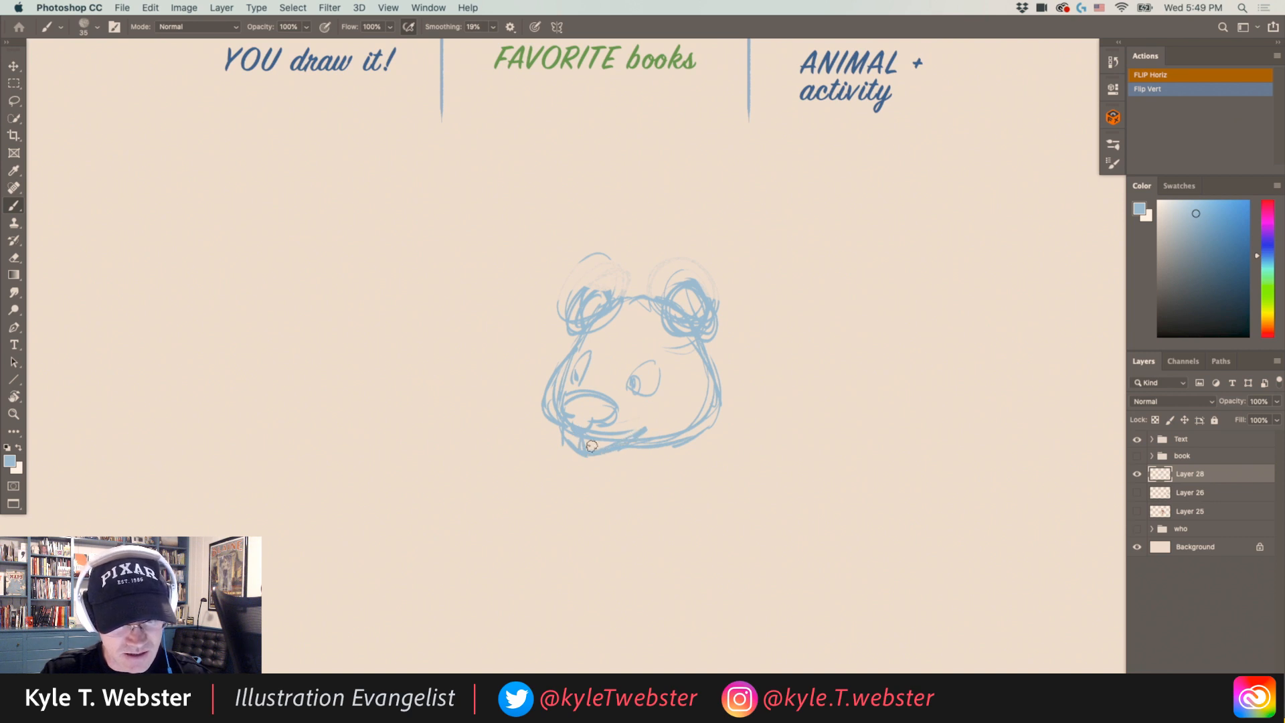
Thicken the bear's jaw, muzzle, head outline and eyes, and shade the insides of both ears.
mouse_move(588, 461)
mouse_down()
mouse_move(620, 447)
mouse_move(586, 434)
mouse_move(576, 451)
mouse_move(660, 432)
mouse_up()
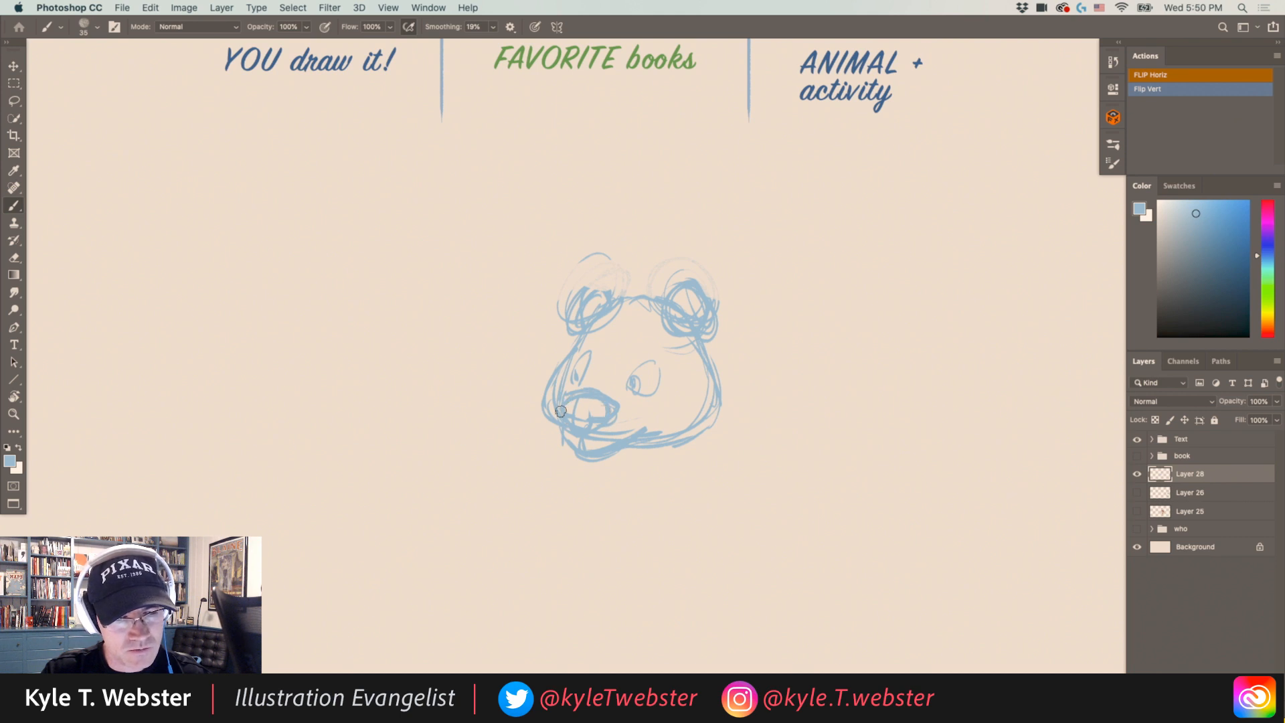
mouse_move(639, 394)
mouse_down()
mouse_move(654, 369)
mouse_move(633, 394)
mouse_move(584, 356)
mouse_move(565, 425)
mouse_up()
mouse_move(567, 354)
mouse_down()
mouse_move(569, 436)
mouse_move(676, 448)
mouse_move(717, 402)
mouse_up()
mouse_move(648, 304)
mouse_down()
mouse_move(584, 333)
mouse_move(546, 365)
mouse_move(666, 311)
mouse_move(563, 361)
mouse_move(630, 312)
mouse_move(565, 355)
mouse_move(605, 307)
mouse_move(579, 325)
mouse_move(618, 307)
mouse_move(606, 280)
mouse_move(581, 293)
mouse_move(599, 321)
mouse_up()
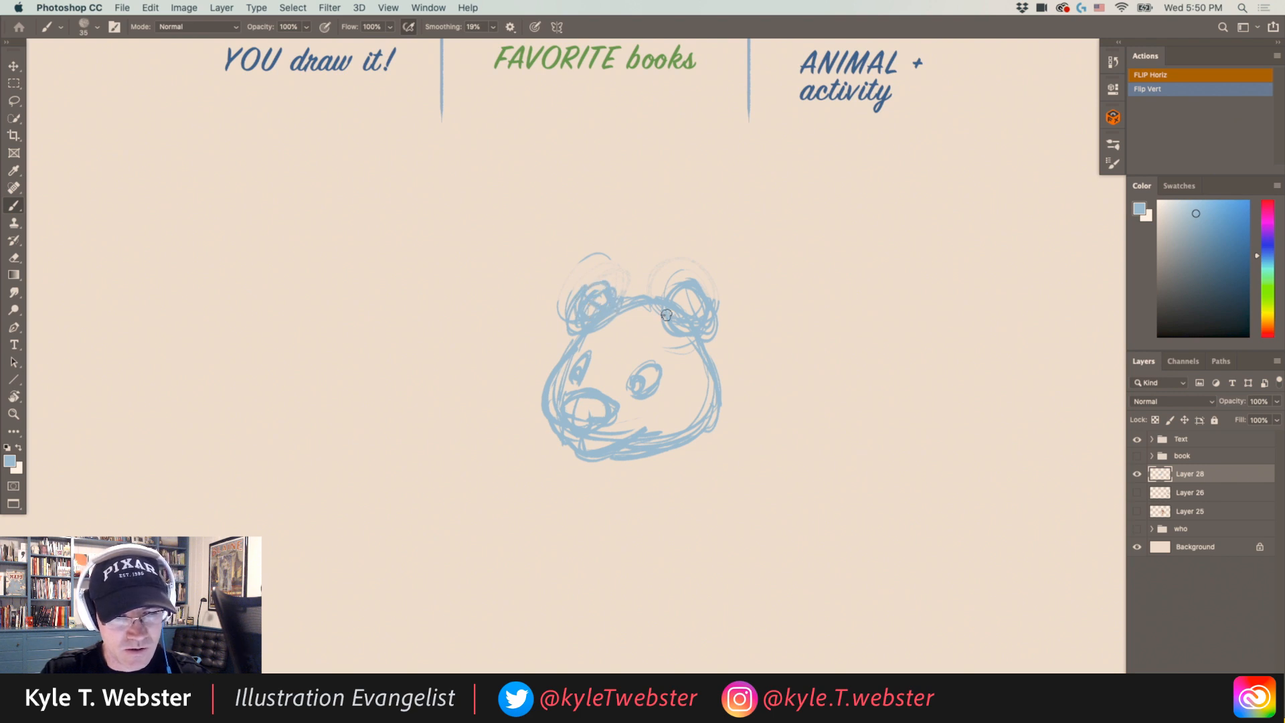
mouse_move(676, 283)
mouse_down()
mouse_move(669, 307)
mouse_move(681, 314)
mouse_move(679, 298)
mouse_up()
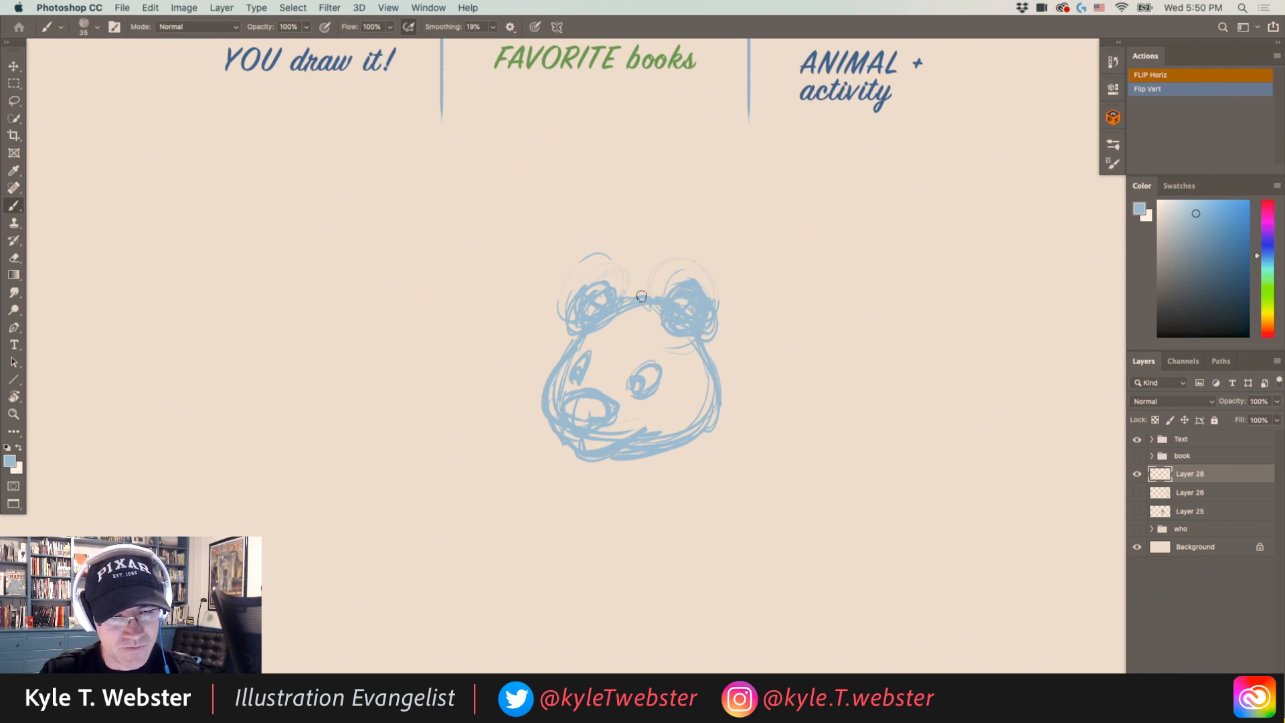
drag(635, 367, 629, 389)
Sketch the bear's back curving down from behind the head, and a rounded thigh for the seated near leg.
mouse_move(549, 420)
mouse_down()
mouse_move(555, 347)
mouse_move(625, 277)
mouse_move(629, 362)
mouse_up()
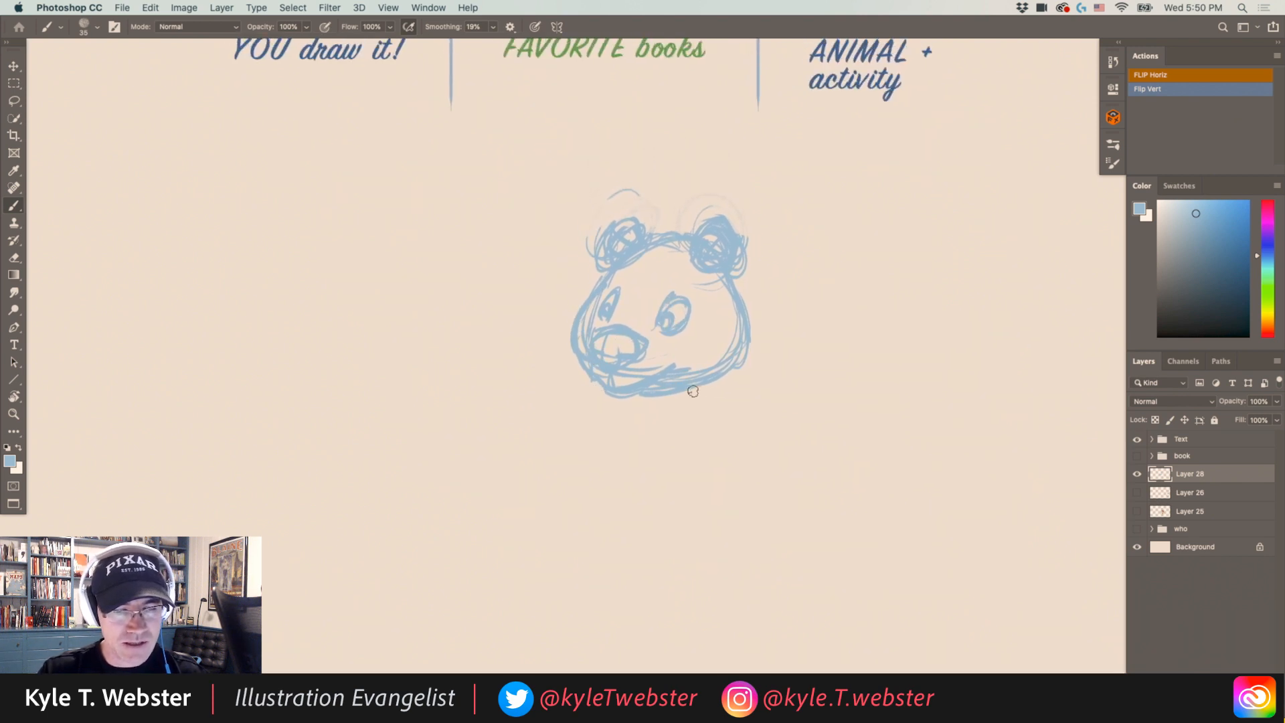
mouse_move(722, 369)
mouse_down()
mouse_move(752, 468)
mouse_move(714, 565)
mouse_move(664, 566)
mouse_up()
mouse_move(738, 404)
mouse_down()
mouse_move(676, 561)
mouse_move(685, 571)
mouse_up()
drag(665, 499, 676, 555)
mouse_move(671, 498)
mouse_down()
mouse_move(698, 487)
mouse_move(698, 573)
mouse_move(645, 517)
mouse_up()
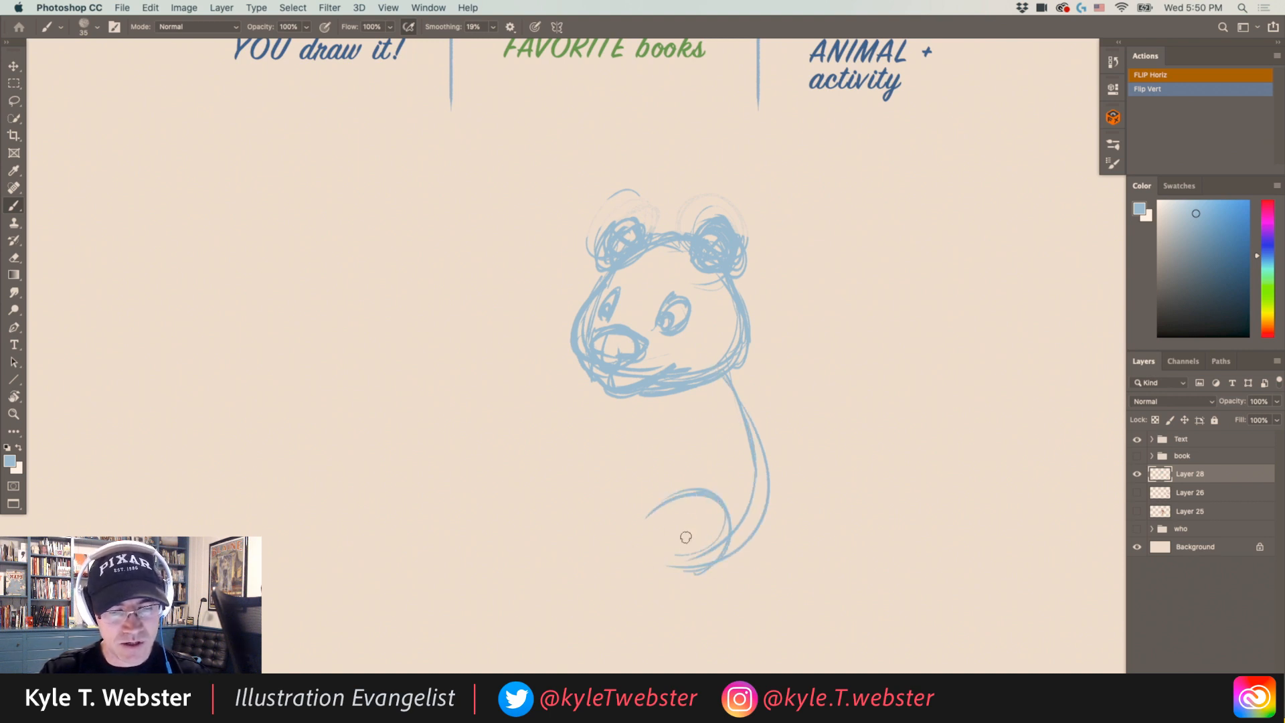
Add a shaded round foot to the near leg, and thicken the leg and lower back outlines.
mouse_move(707, 567)
mouse_down()
mouse_move(651, 578)
mouse_move(624, 541)
mouse_move(633, 589)
mouse_move(664, 548)
mouse_move(633, 528)
mouse_up()
mouse_move(659, 537)
mouse_down()
mouse_move(641, 558)
mouse_move(649, 577)
mouse_move(634, 576)
mouse_move(638, 550)
mouse_move(622, 550)
mouse_move(642, 559)
mouse_move(657, 536)
mouse_up()
drag(656, 556, 651, 579)
mouse_move(618, 538)
mouse_down()
mouse_move(631, 565)
mouse_move(617, 562)
mouse_move(621, 580)
mouse_move(646, 587)
mouse_move(628, 529)
mouse_up()
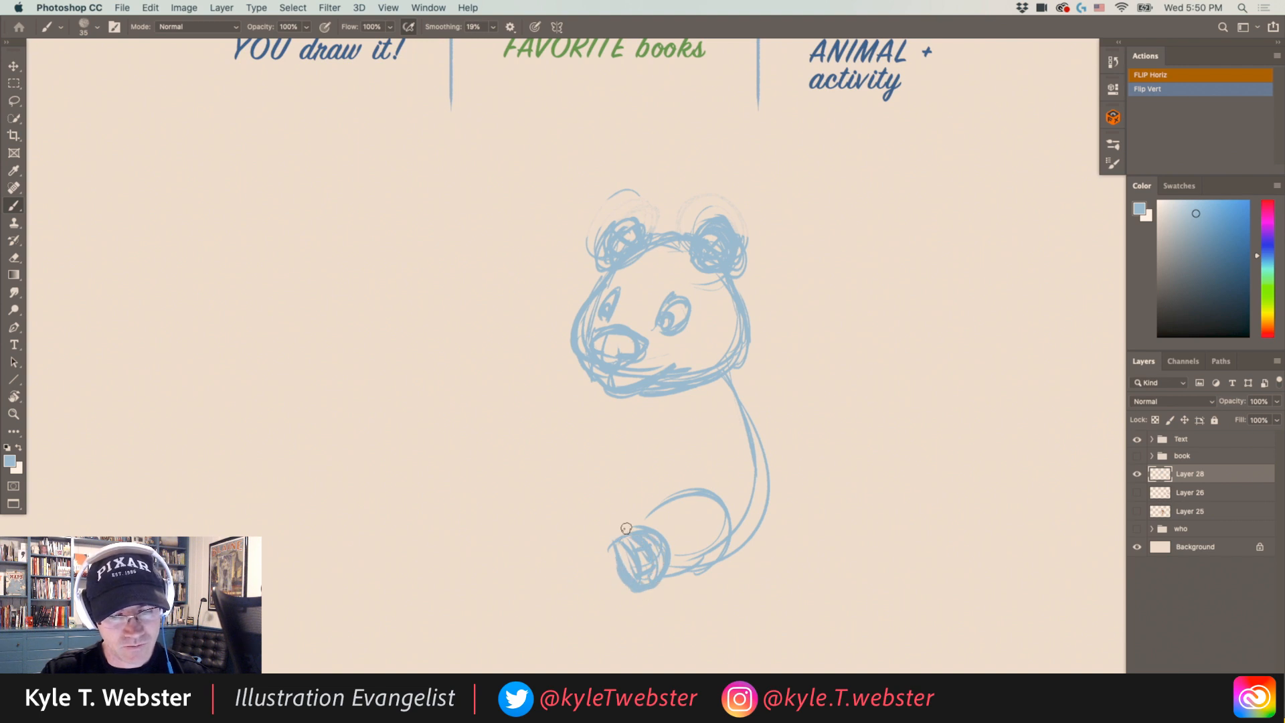
drag(658, 578, 724, 545)
mouse_move(716, 499)
mouse_down()
mouse_move(635, 547)
mouse_move(646, 526)
mouse_up()
mouse_move(727, 529)
mouse_down()
mouse_move(666, 573)
mouse_move(680, 494)
mouse_move(652, 522)
mouse_move(703, 488)
mouse_up()
mouse_move(714, 560)
mouse_down()
mouse_move(754, 515)
mouse_move(735, 435)
mouse_up()
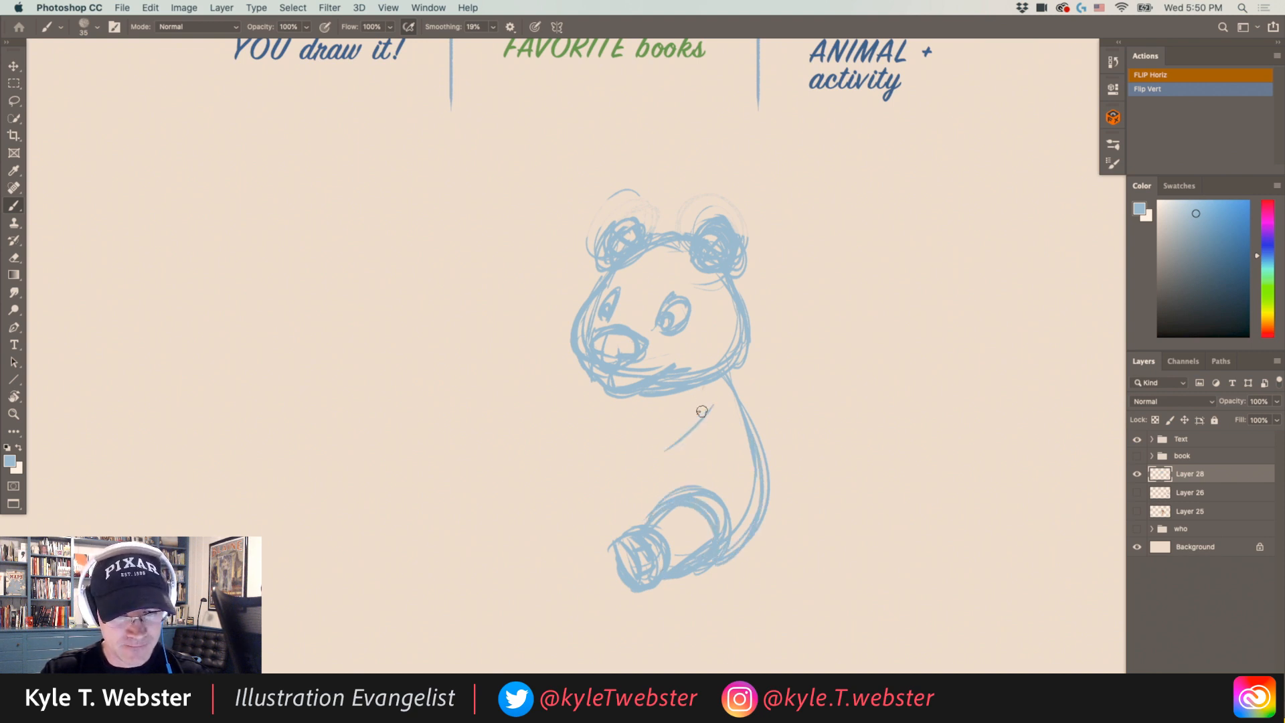
Sketch the near arm reaching forward from the shoulder with a fingered paw, and reinforce the shoulder and back lines.
drag(710, 405, 635, 453)
mouse_move(727, 422)
mouse_down()
mouse_move(696, 472)
mouse_move(623, 496)
mouse_up()
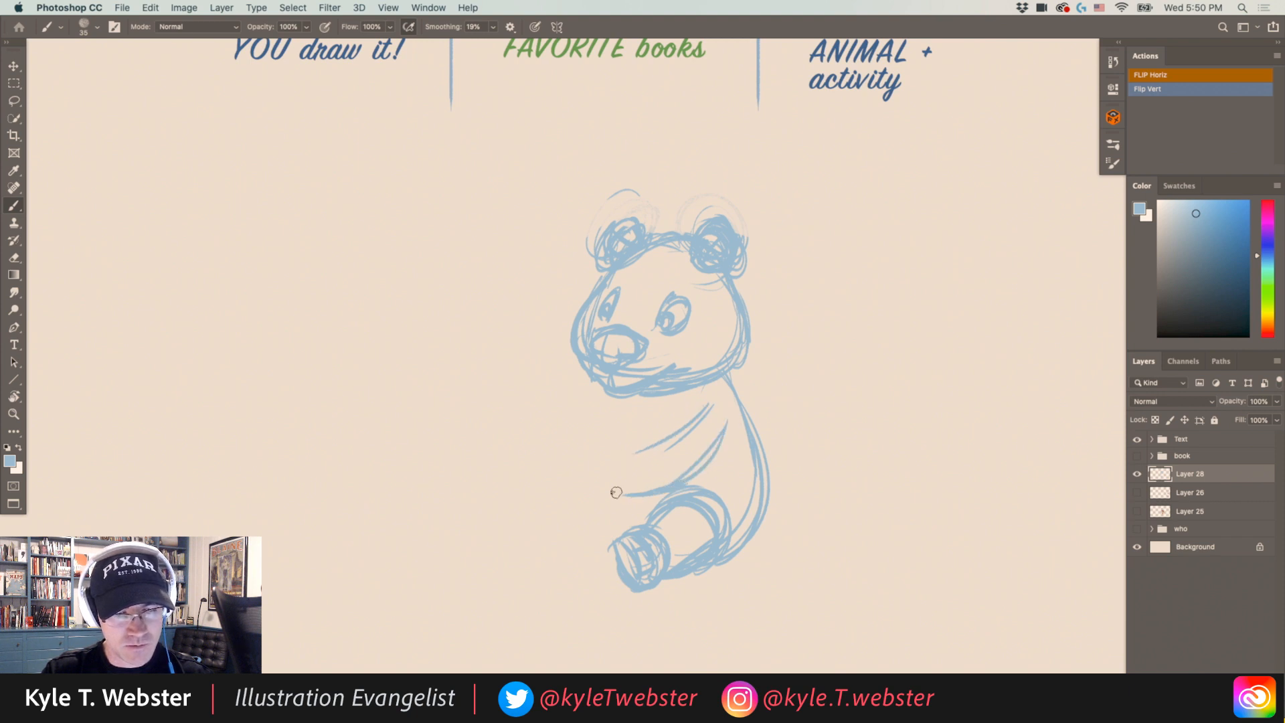
mouse_move(637, 448)
mouse_down()
mouse_move(601, 460)
mouse_move(610, 469)
mouse_move(589, 483)
mouse_move(617, 494)
mouse_move(603, 452)
mouse_move(699, 412)
mouse_up()
mouse_move(694, 471)
mouse_down()
mouse_move(723, 441)
mouse_move(705, 483)
mouse_up()
mouse_move(638, 459)
mouse_down()
mouse_move(718, 401)
mouse_move(728, 454)
mouse_up()
mouse_move(715, 401)
mouse_down()
mouse_move(728, 455)
mouse_move(690, 420)
mouse_move(672, 431)
mouse_move(738, 397)
mouse_move(674, 425)
mouse_up()
mouse_move(727, 384)
mouse_down()
mouse_move(744, 410)
mouse_move(724, 465)
mouse_move(756, 429)
mouse_move(735, 540)
mouse_up()
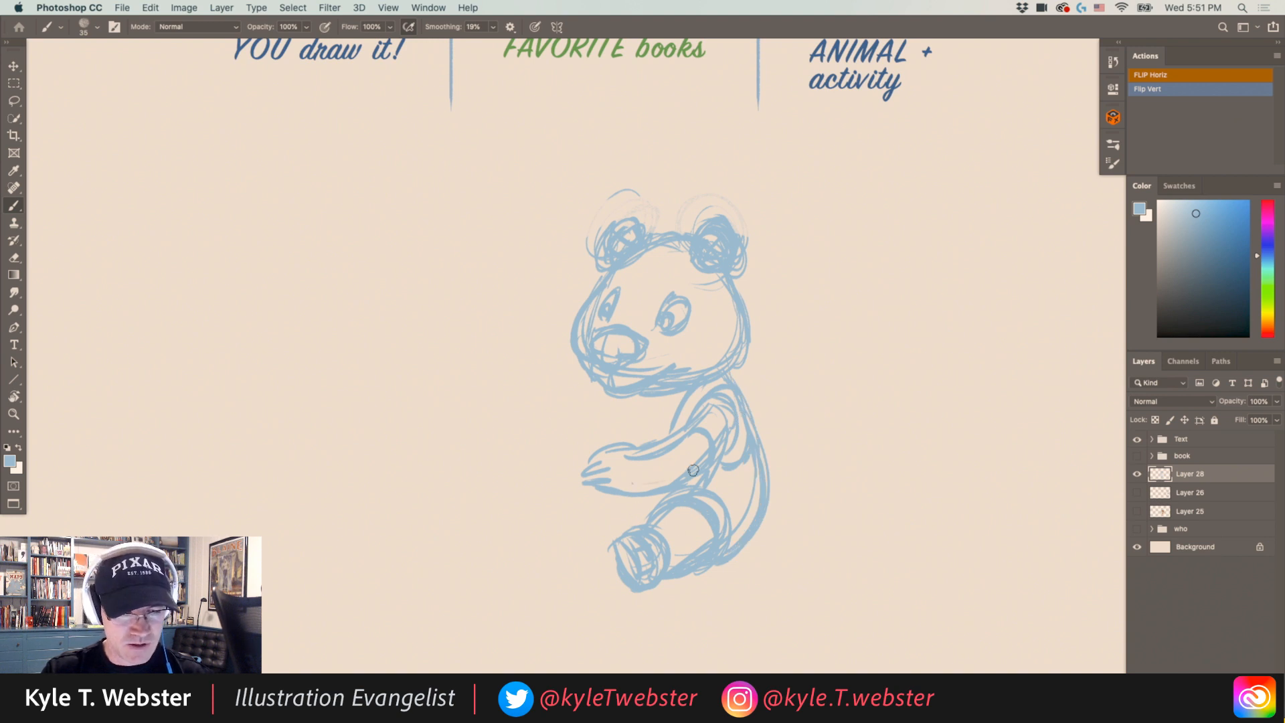
Extend and shade the near foot with strokes, and add a small tail behind the bear's lower back.
mouse_move(623, 544)
mouse_down()
mouse_move(595, 575)
mouse_move(644, 592)
mouse_up()
drag(678, 509, 657, 528)
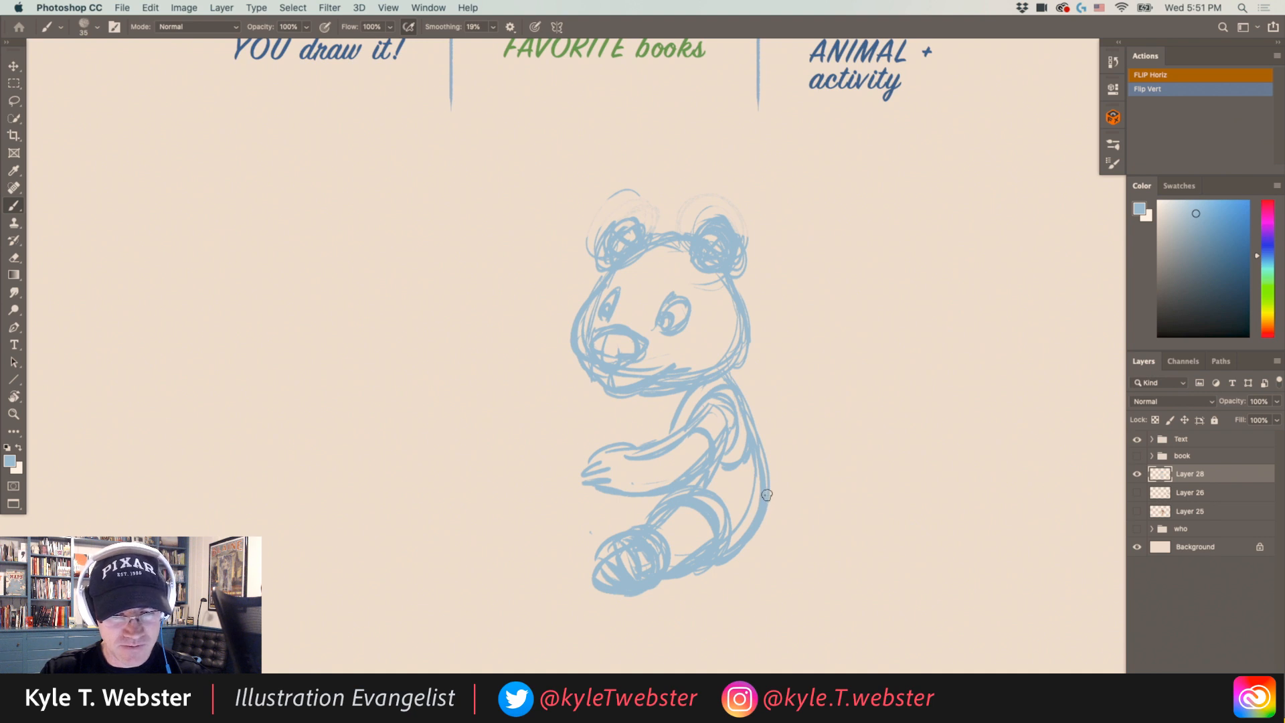
mouse_move(766, 499)
mouse_down()
mouse_move(780, 523)
mouse_move(753, 546)
mouse_move(742, 524)
mouse_up()
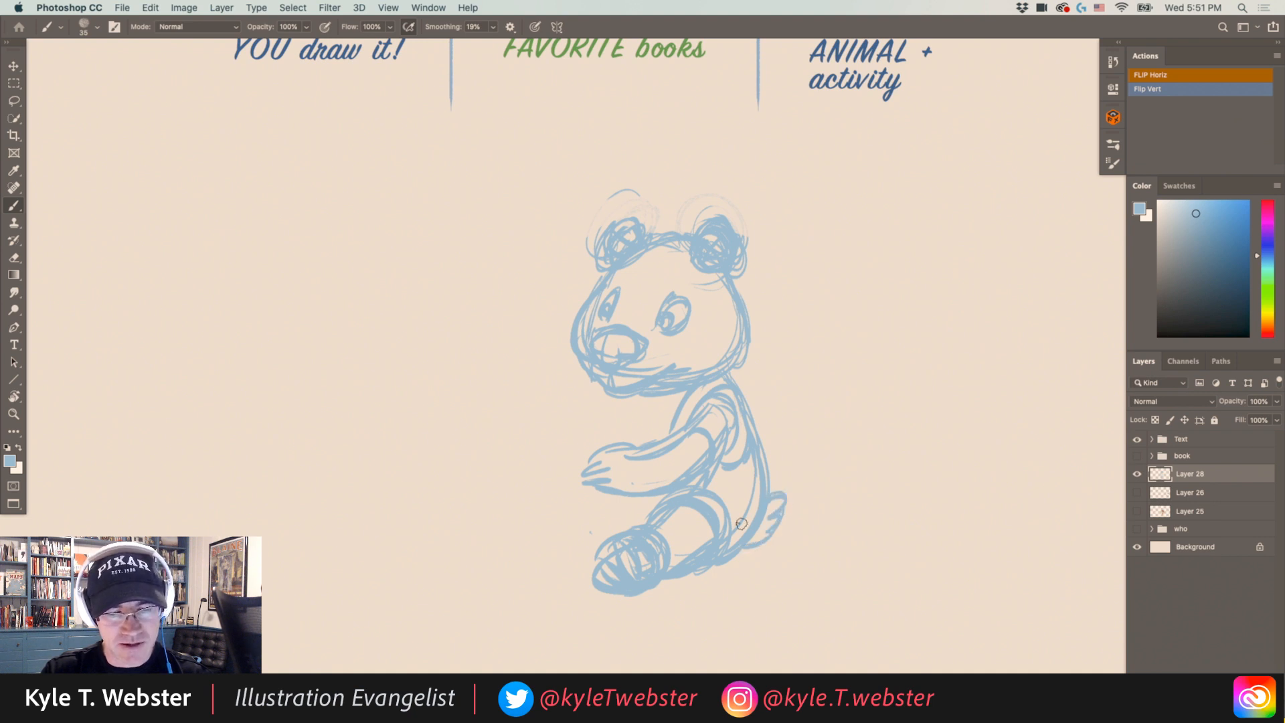
Draw an overall bib on the bear's chest and a small smiling doll with spiky hair held in its paw.
drag(672, 428, 614, 428)
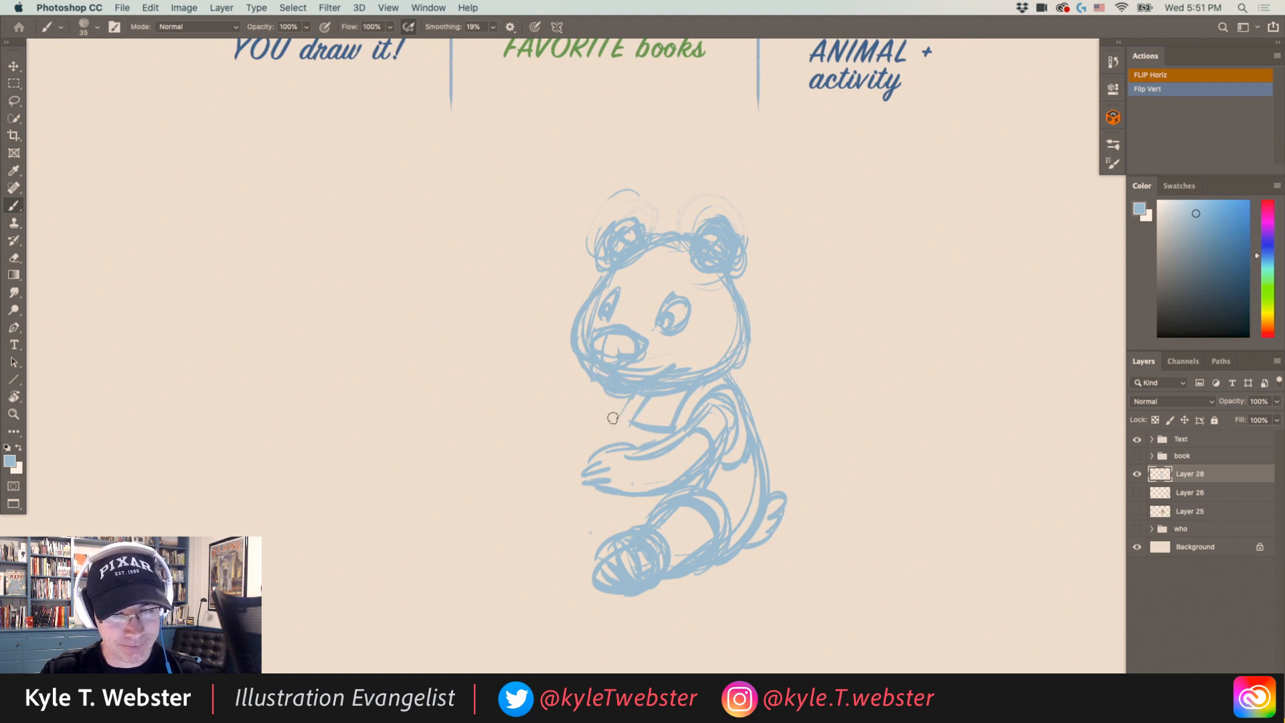
mouse_move(644, 386)
mouse_down()
mouse_move(593, 444)
mouse_move(561, 527)
mouse_move(579, 537)
mouse_up()
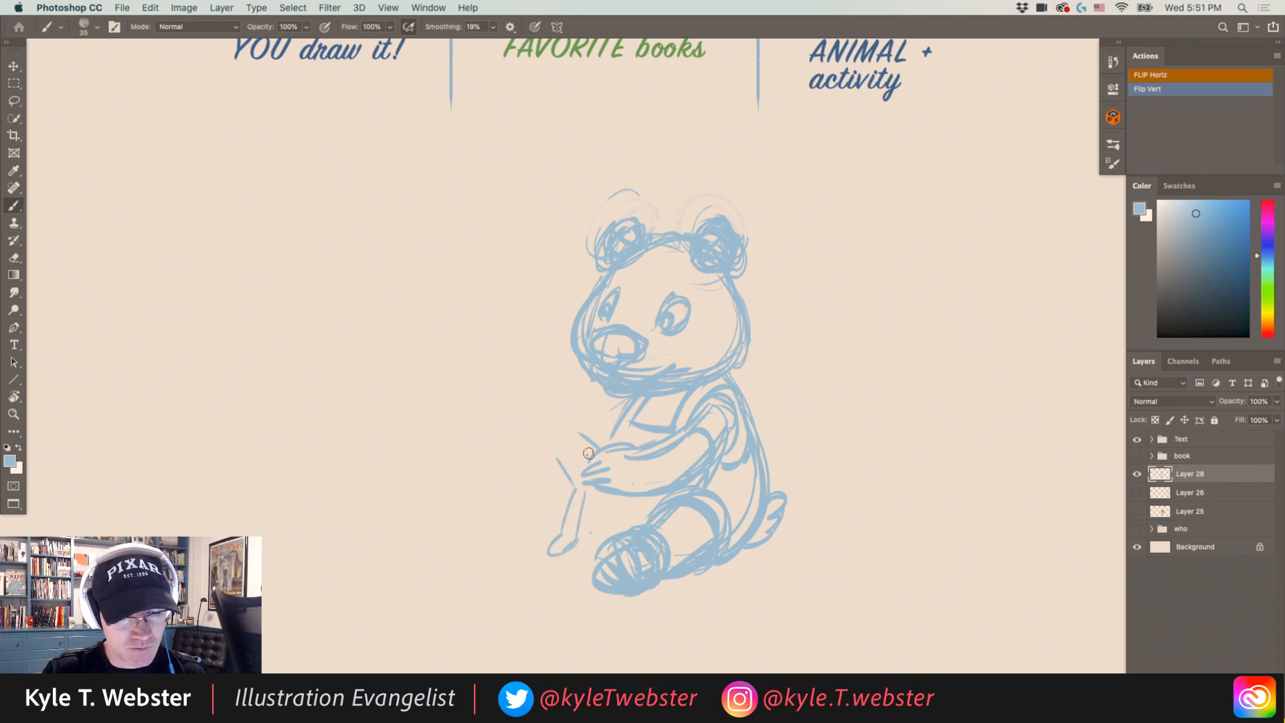
mouse_move(612, 489)
mouse_down()
mouse_move(626, 515)
mouse_move(612, 524)
mouse_move(561, 452)
mouse_move(560, 463)
mouse_up()
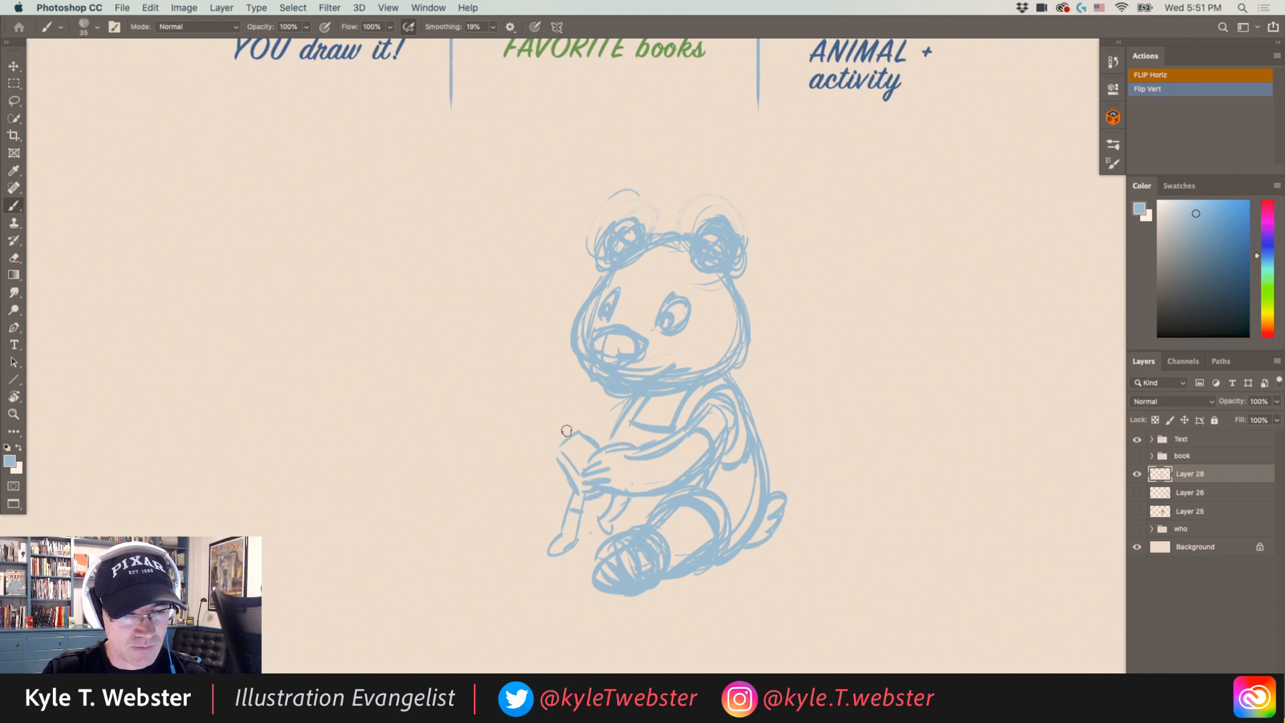
mouse_move(555, 456)
mouse_down()
mouse_move(541, 508)
mouse_move(555, 510)
mouse_move(540, 510)
mouse_up()
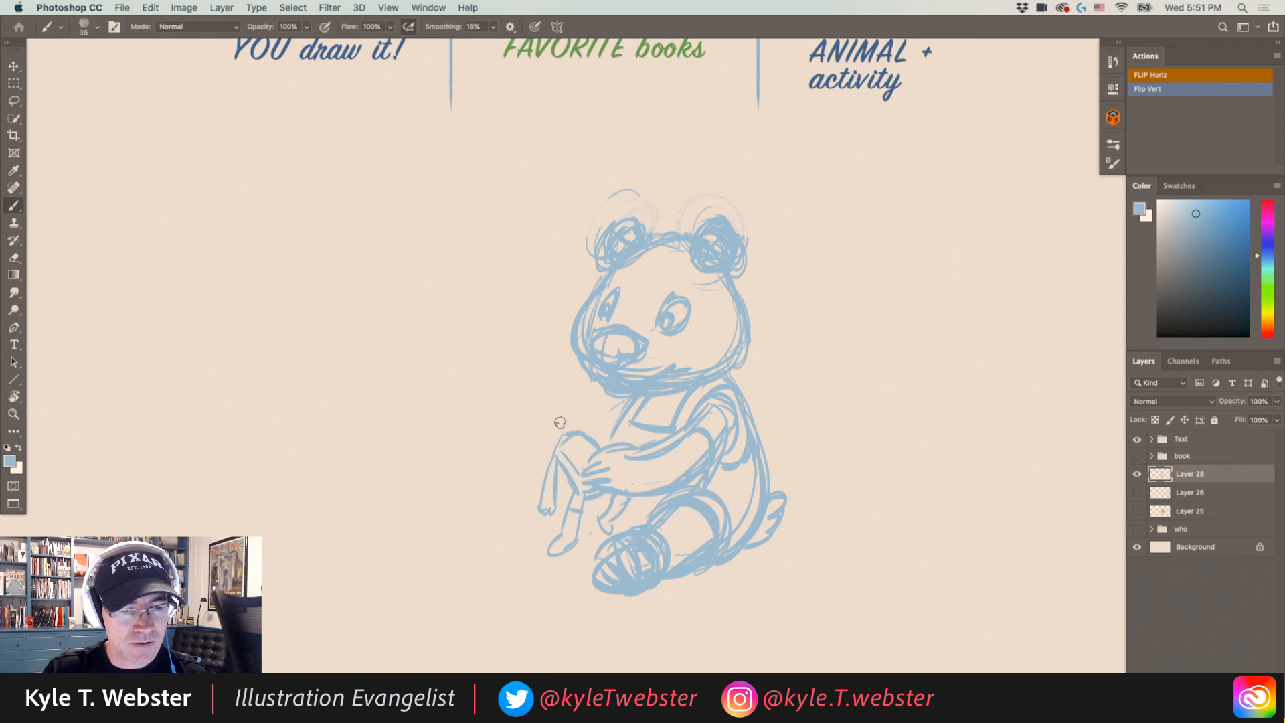
mouse_move(561, 437)
mouse_down()
mouse_move(526, 427)
mouse_move(559, 442)
mouse_up()
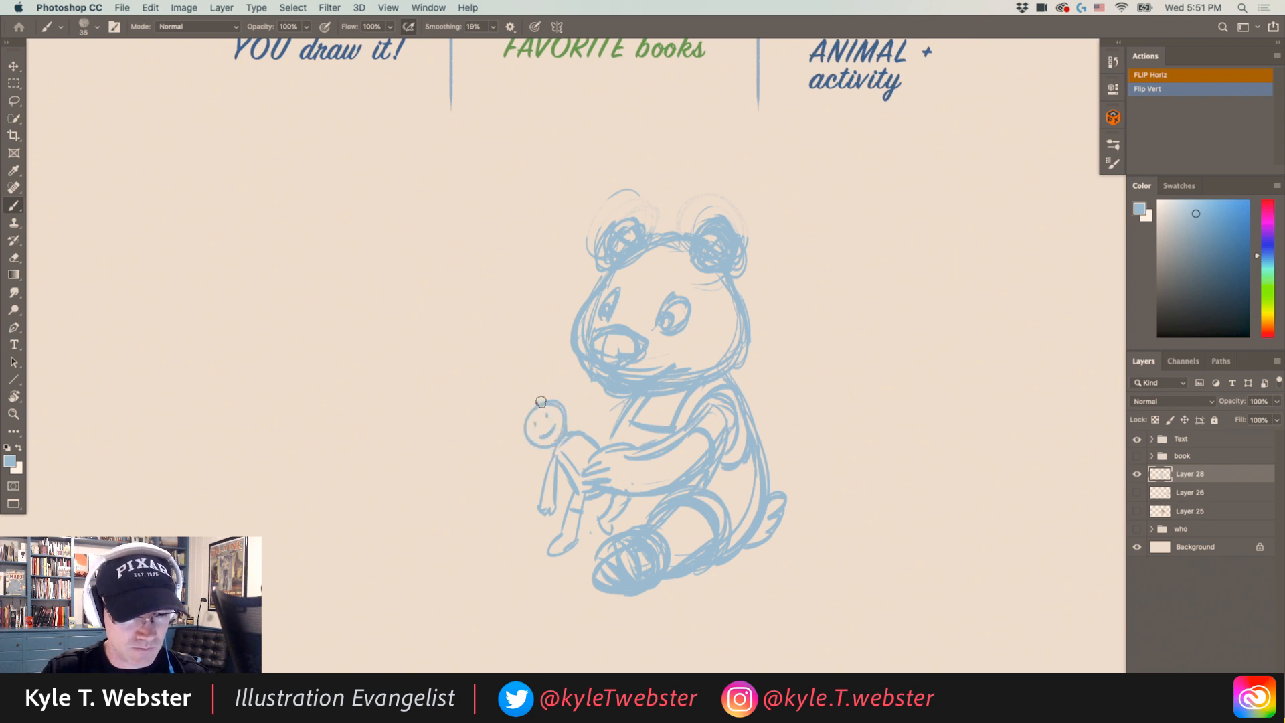
mouse_move(546, 395)
mouse_down()
mouse_move(520, 407)
mouse_move(551, 430)
mouse_up()
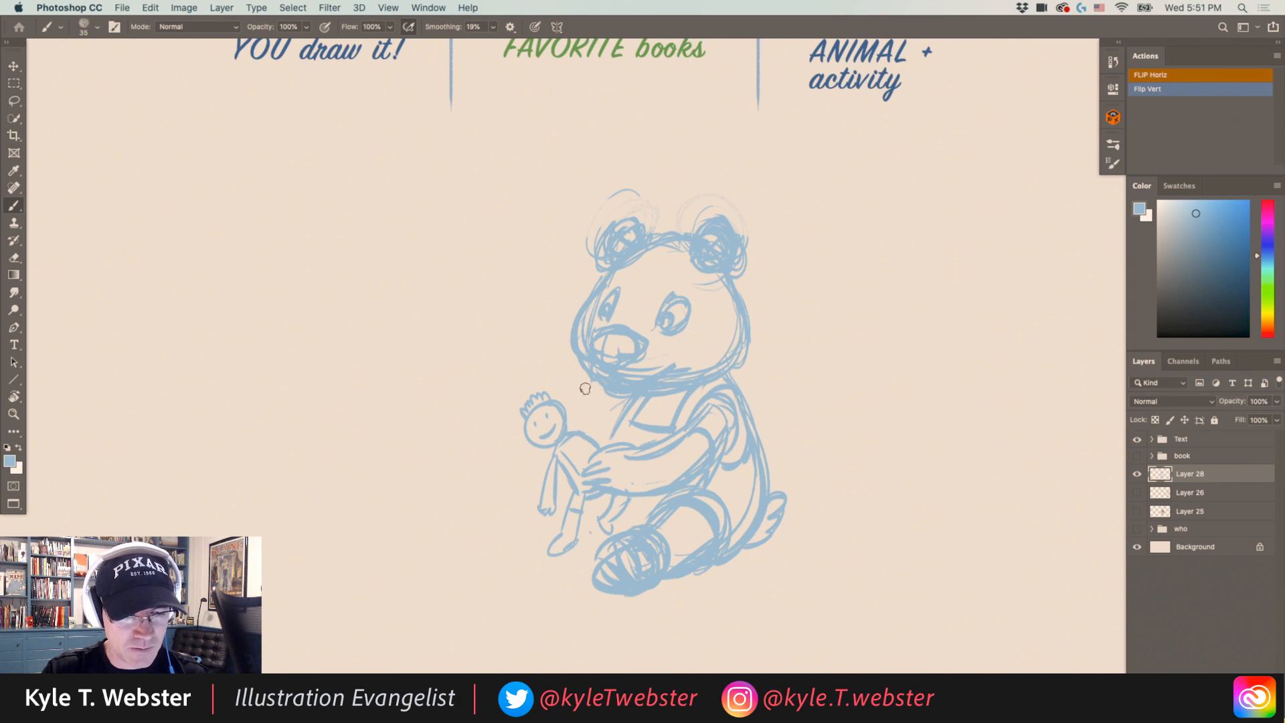
Sketch the bear's far paw and outstretched far leg behind the doll, and add clothing folds and curved chest stripes.
mouse_move(584, 389)
mouse_down()
mouse_move(599, 419)
mouse_move(583, 422)
mouse_move(593, 382)
mouse_move(568, 407)
mouse_move(579, 420)
mouse_move(609, 410)
mouse_move(597, 412)
mouse_up()
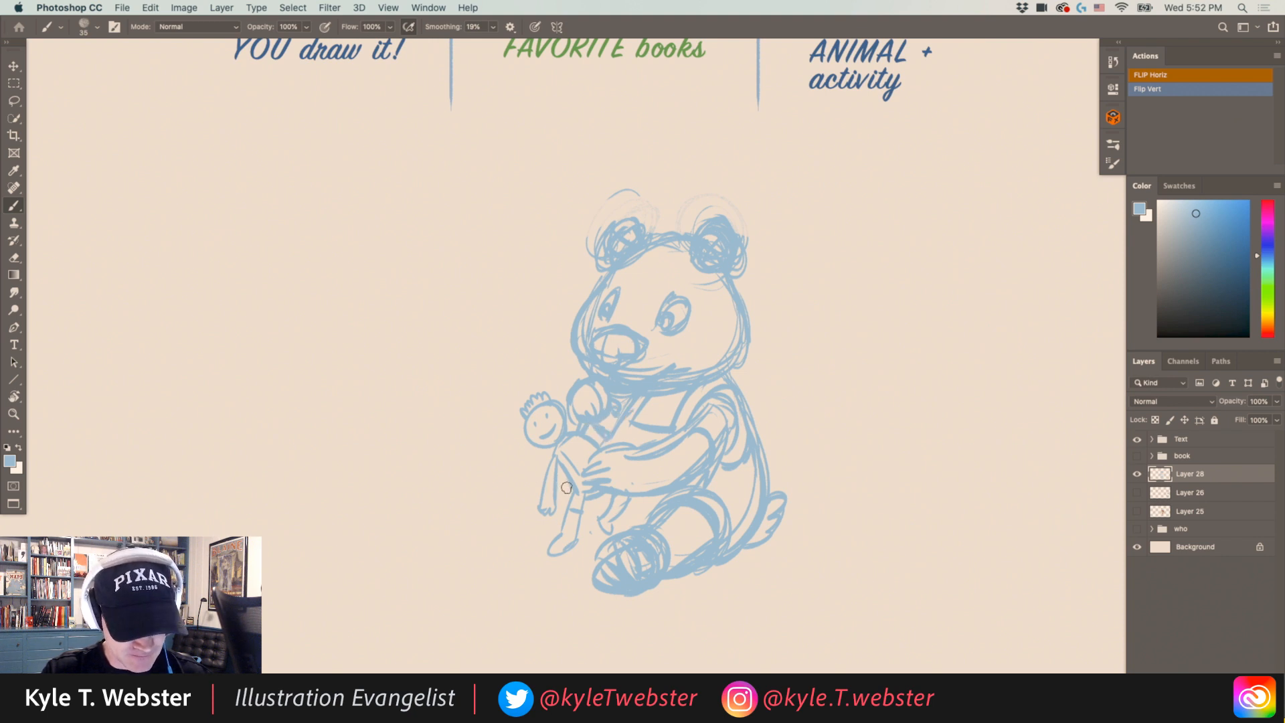
mouse_move(536, 482)
mouse_down()
mouse_move(482, 489)
mouse_move(493, 534)
mouse_move(518, 545)
mouse_move(559, 525)
mouse_move(614, 543)
mouse_move(581, 539)
mouse_up()
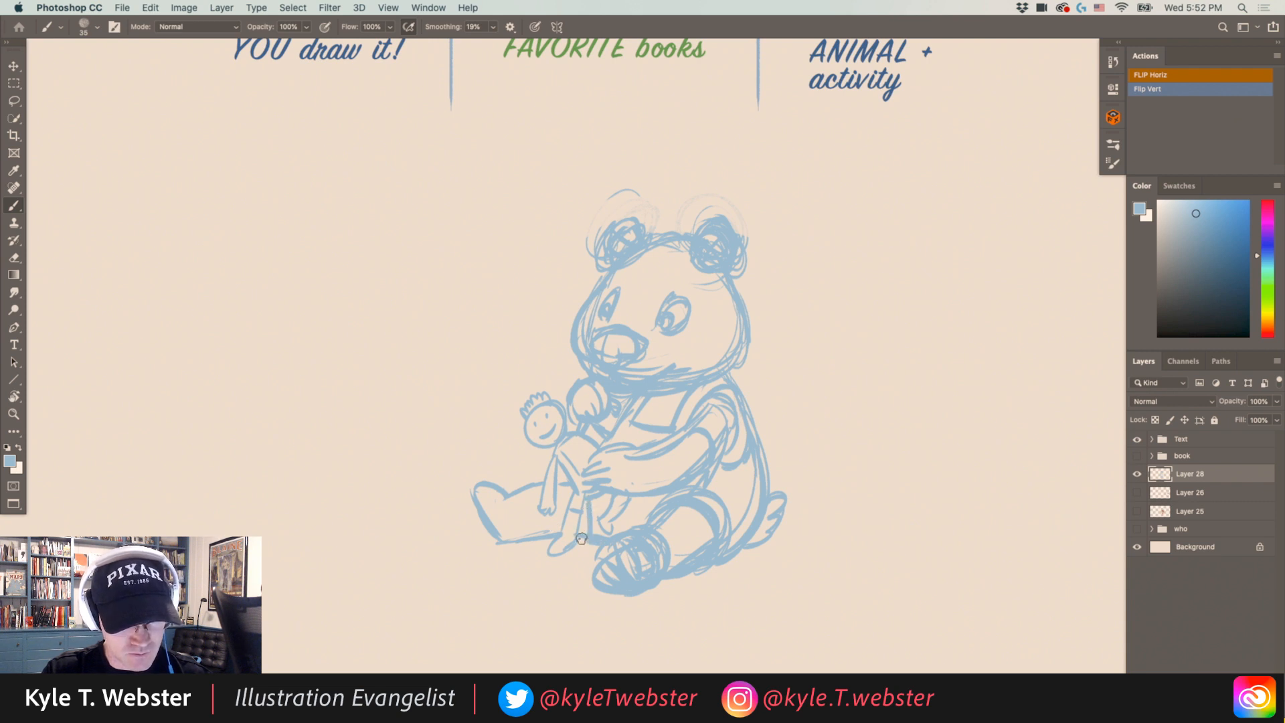
drag(637, 497, 626, 528)
drag(647, 485, 644, 525)
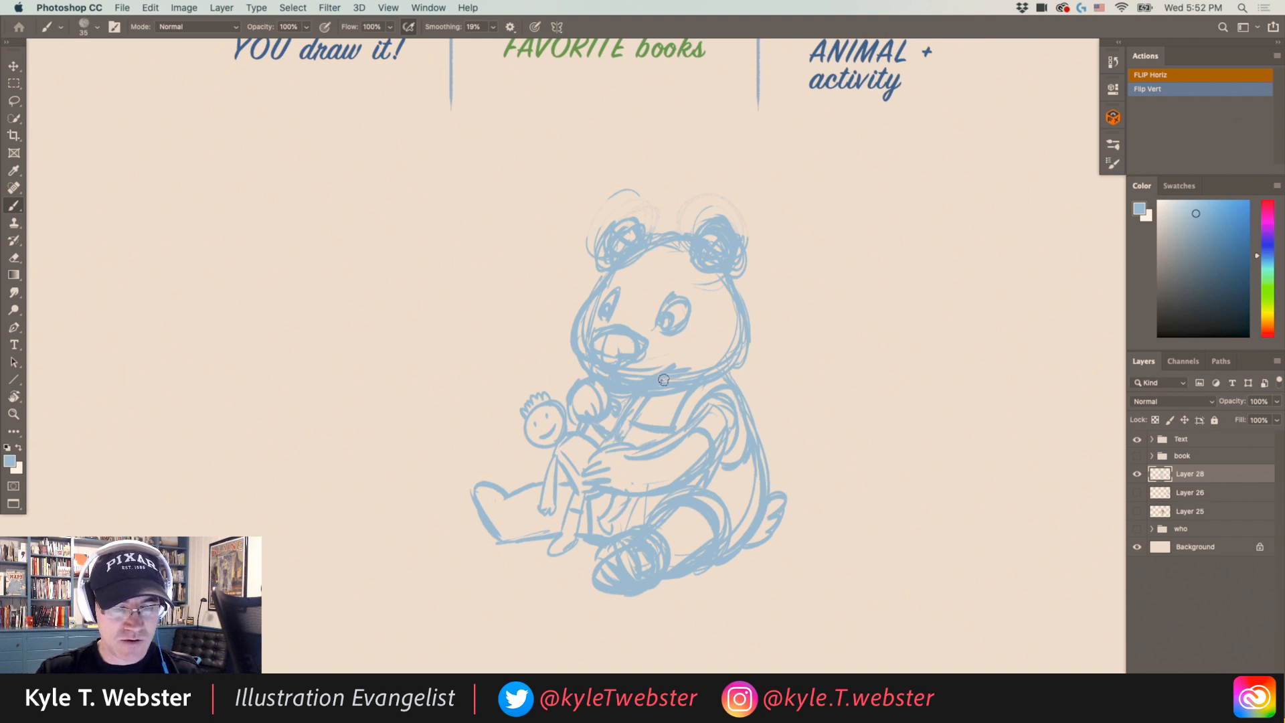
drag(683, 398, 644, 400)
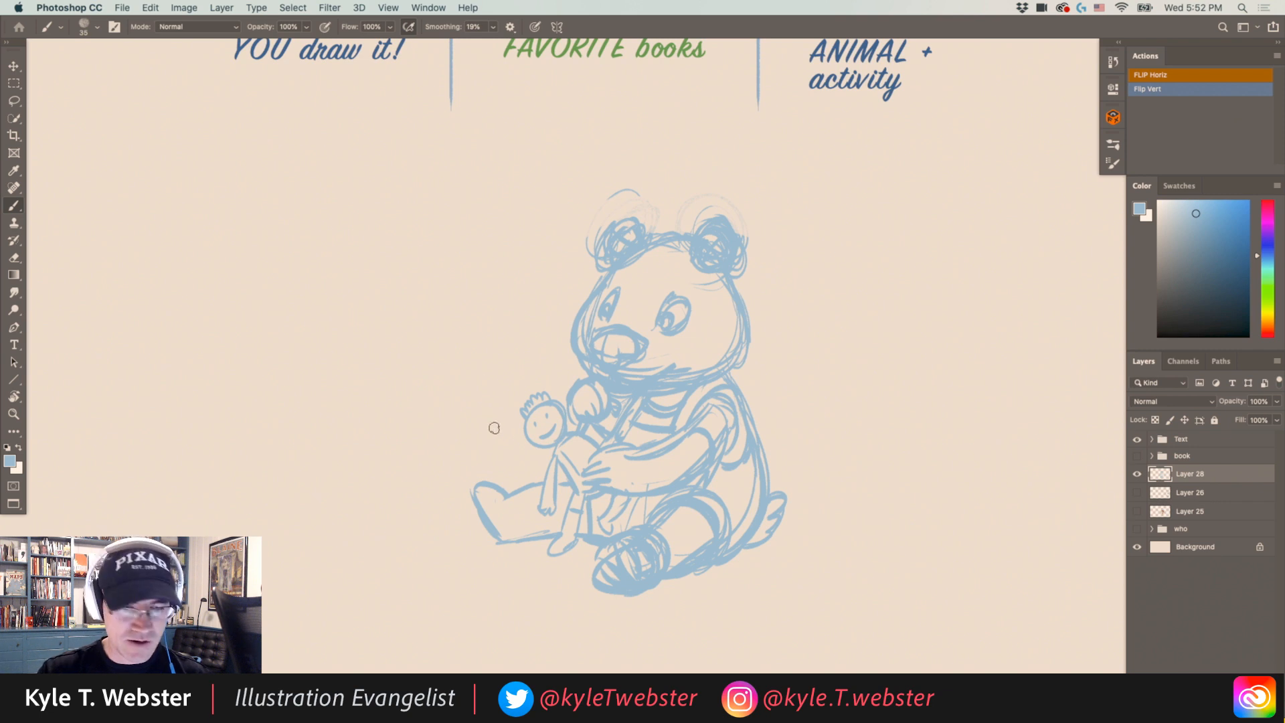
Draw two overlapping toy blocks on the ground beyond the bear's far foot.
drag(519, 454, 496, 467)
mouse_move(425, 529)
mouse_down()
mouse_move(426, 499)
mouse_move(400, 532)
mouse_up()
mouse_move(395, 494)
mouse_down()
mouse_move(395, 529)
mouse_move(376, 526)
mouse_up()
mouse_move(396, 489)
mouse_down()
mouse_move(367, 490)
mouse_move(365, 519)
mouse_move(419, 485)
mouse_move(361, 488)
mouse_move(366, 517)
mouse_up()
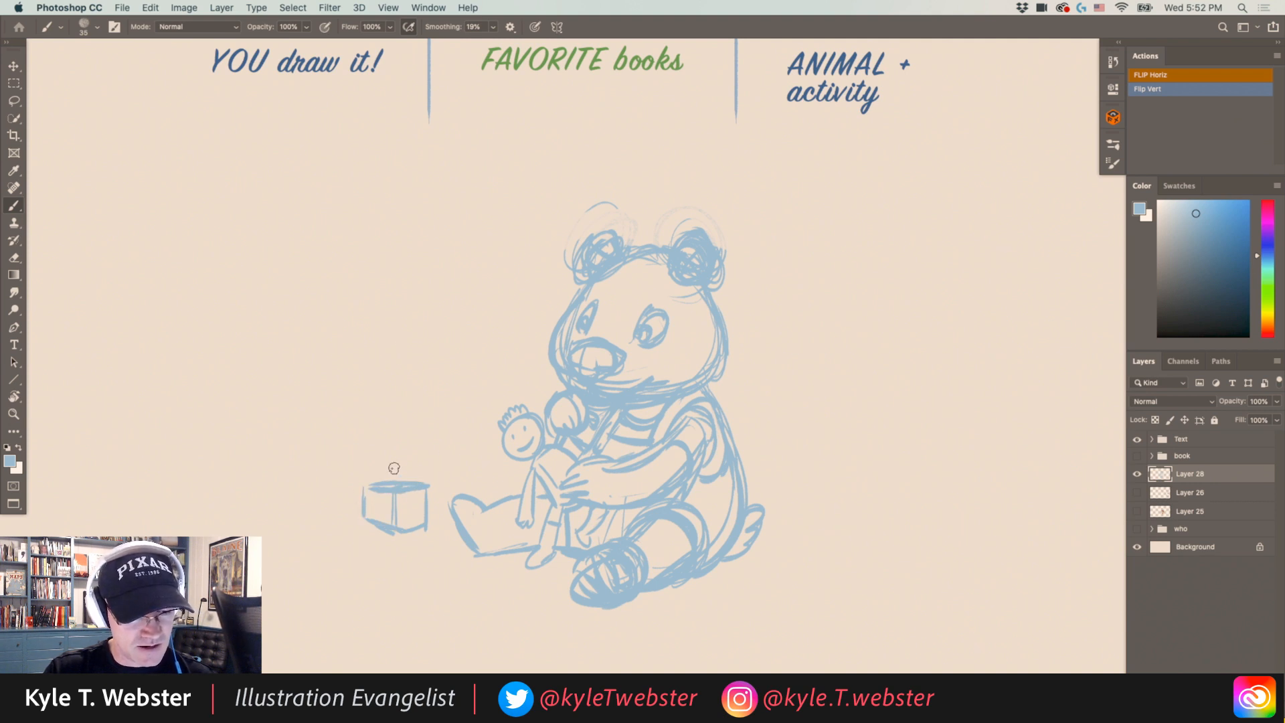
mouse_move(427, 501)
mouse_down()
mouse_move(441, 499)
mouse_move(443, 460)
mouse_move(407, 461)
mouse_move(400, 480)
mouse_move(406, 460)
mouse_move(392, 462)
mouse_up()
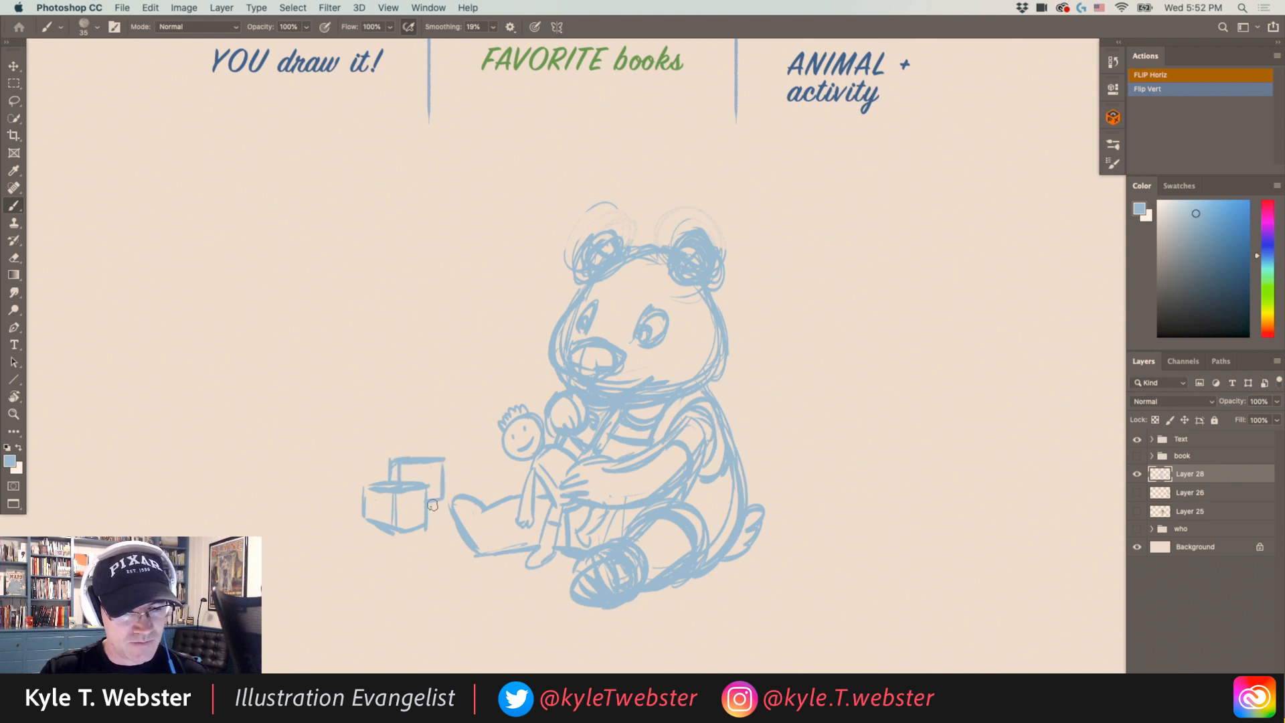
mouse_move(421, 473)
mouse_down()
mouse_move(402, 461)
mouse_move(460, 537)
mouse_up()
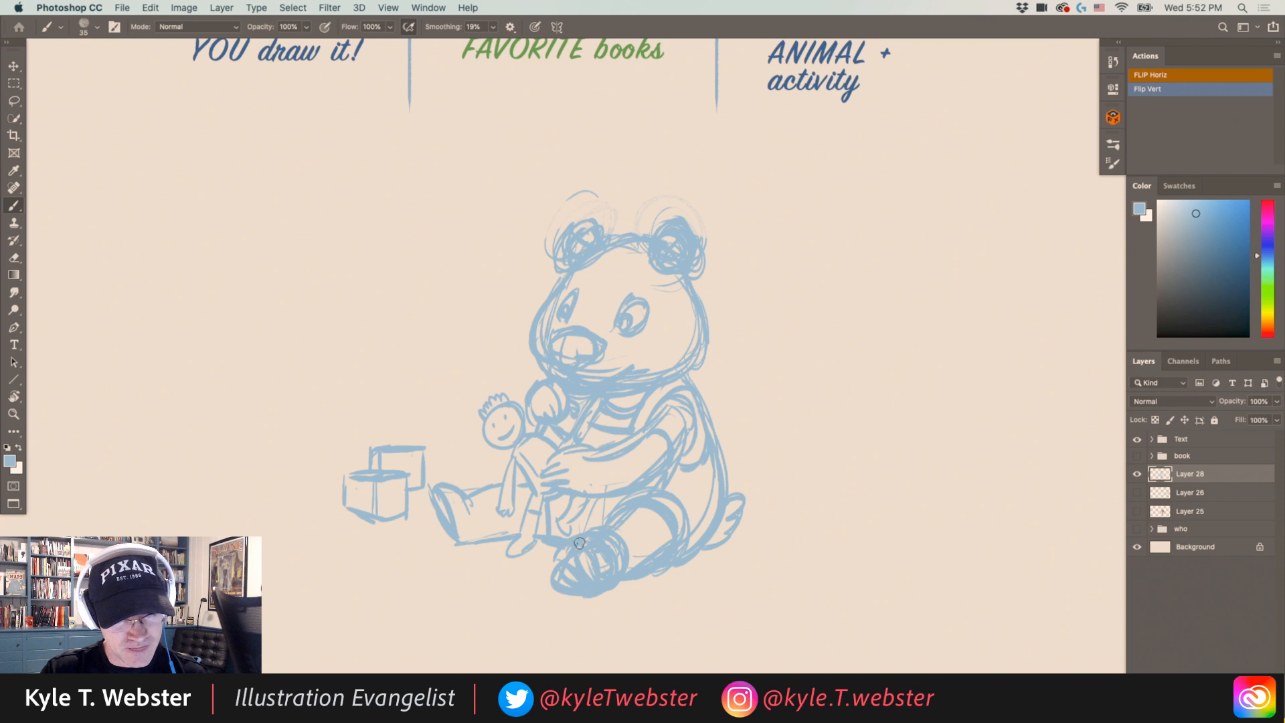
Erase and redraw the bear's near foot, and rework the far foot and the doll's dangling limbs with extra strokes.
mouse_move(599, 555)
mouse_down()
mouse_move(552, 577)
mouse_move(599, 583)
mouse_move(629, 547)
mouse_move(551, 575)
mouse_move(568, 543)
mouse_up()
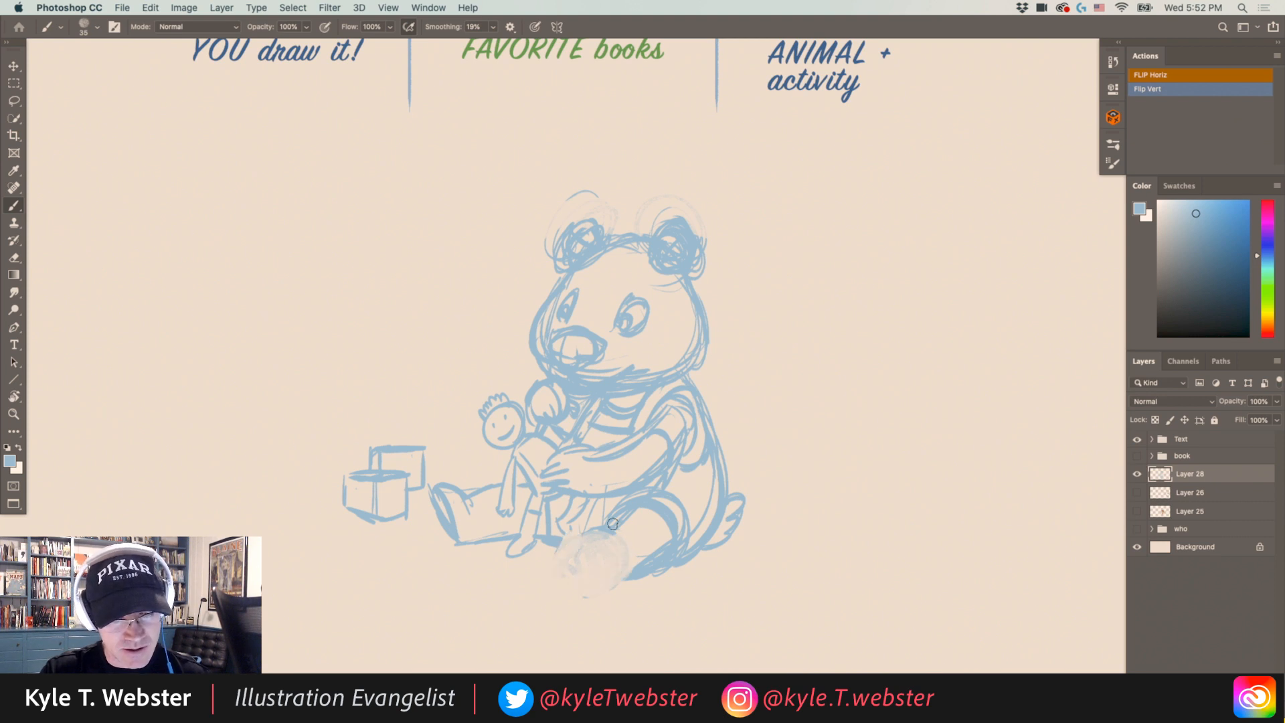
mouse_move(611, 579)
mouse_down()
mouse_move(661, 553)
mouse_move(575, 584)
mouse_move(615, 522)
mouse_move(592, 534)
mouse_move(583, 541)
mouse_move(604, 529)
mouse_move(560, 560)
mouse_move(575, 596)
mouse_move(562, 554)
mouse_move(585, 585)
mouse_move(604, 578)
mouse_move(608, 555)
mouse_move(569, 559)
mouse_up()
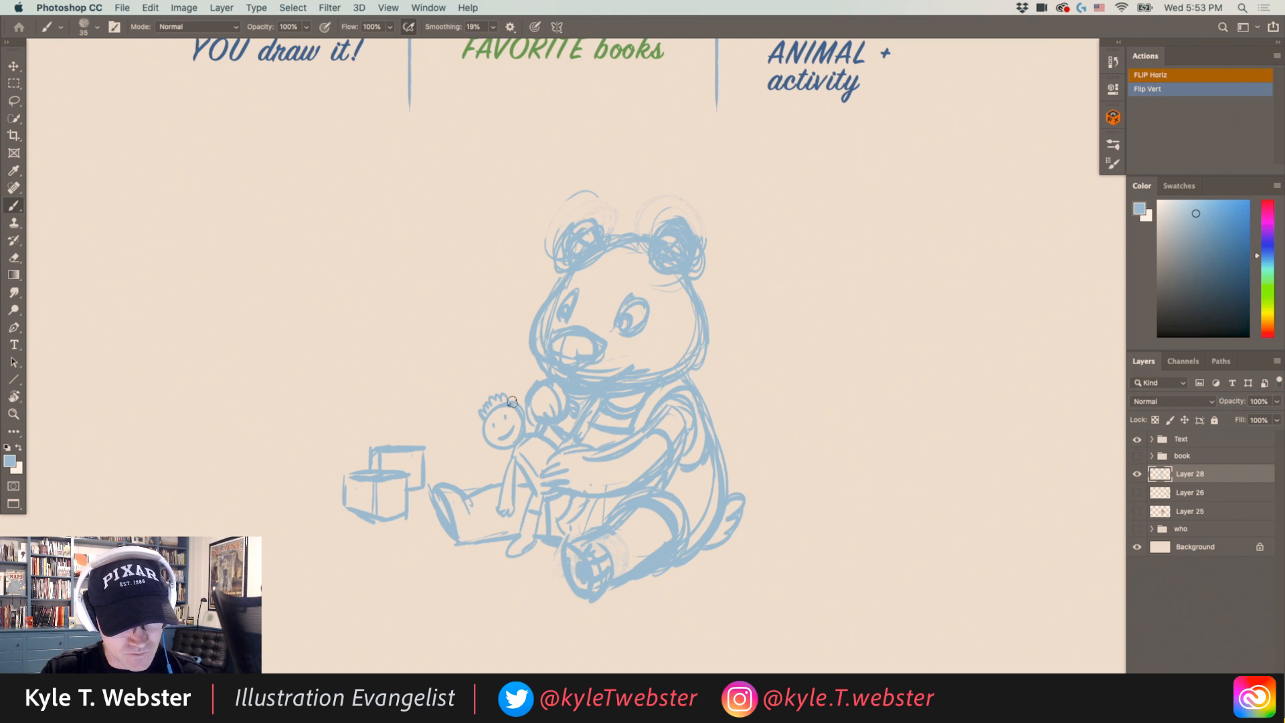
mouse_move(434, 487)
mouse_down()
mouse_move(462, 545)
mouse_move(476, 539)
mouse_move(454, 524)
mouse_move(542, 515)
mouse_move(547, 542)
mouse_move(539, 506)
mouse_move(523, 554)
mouse_up()
mouse_move(529, 499)
mouse_down()
mouse_move(516, 552)
mouse_move(529, 541)
mouse_up()
drag(512, 448, 502, 506)
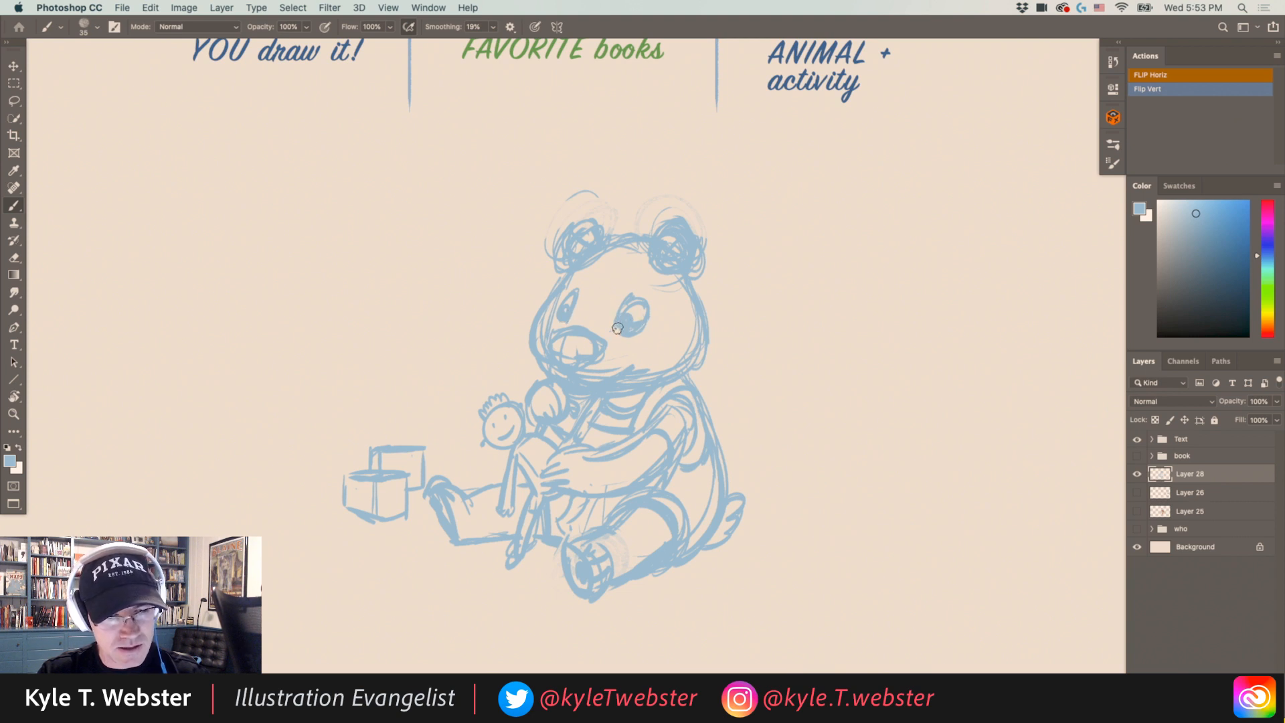
Sketch an arched brow over the bear's near eye and darken the area around its far eye and nose.
drag(651, 294, 616, 299)
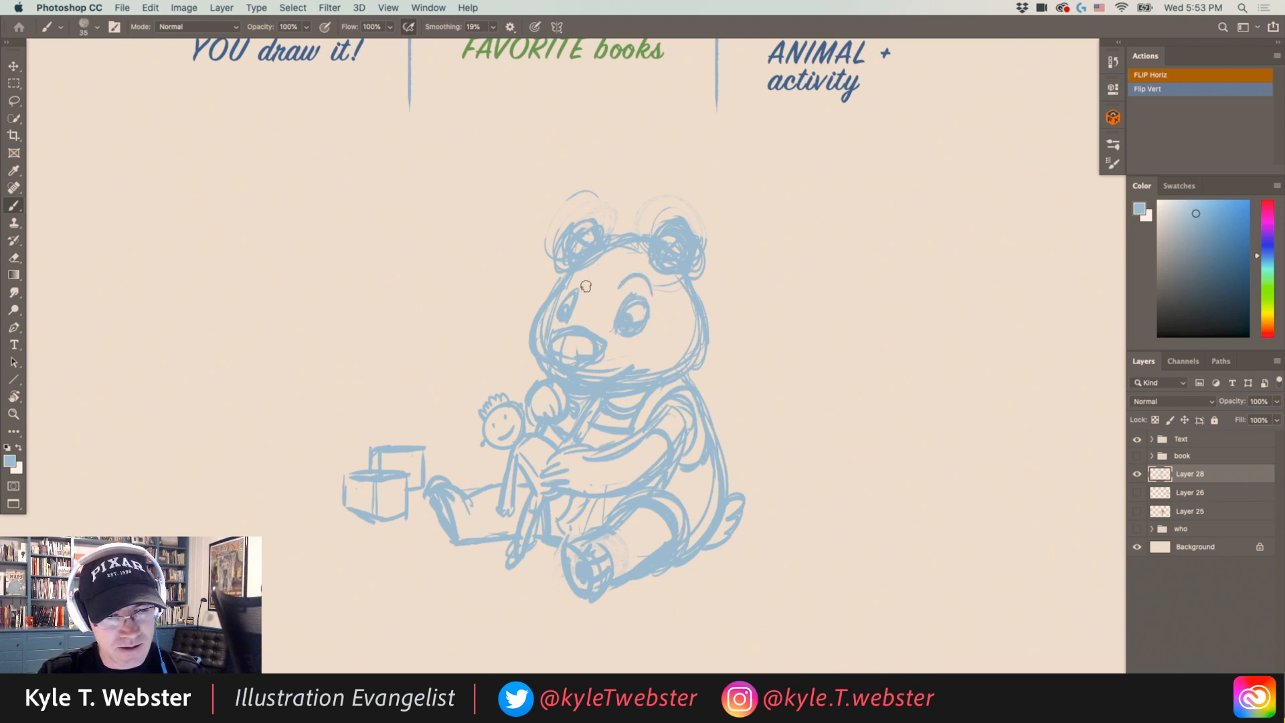
mouse_move(580, 337)
mouse_down()
mouse_move(555, 336)
mouse_move(579, 283)
mouse_move(553, 324)
mouse_up()
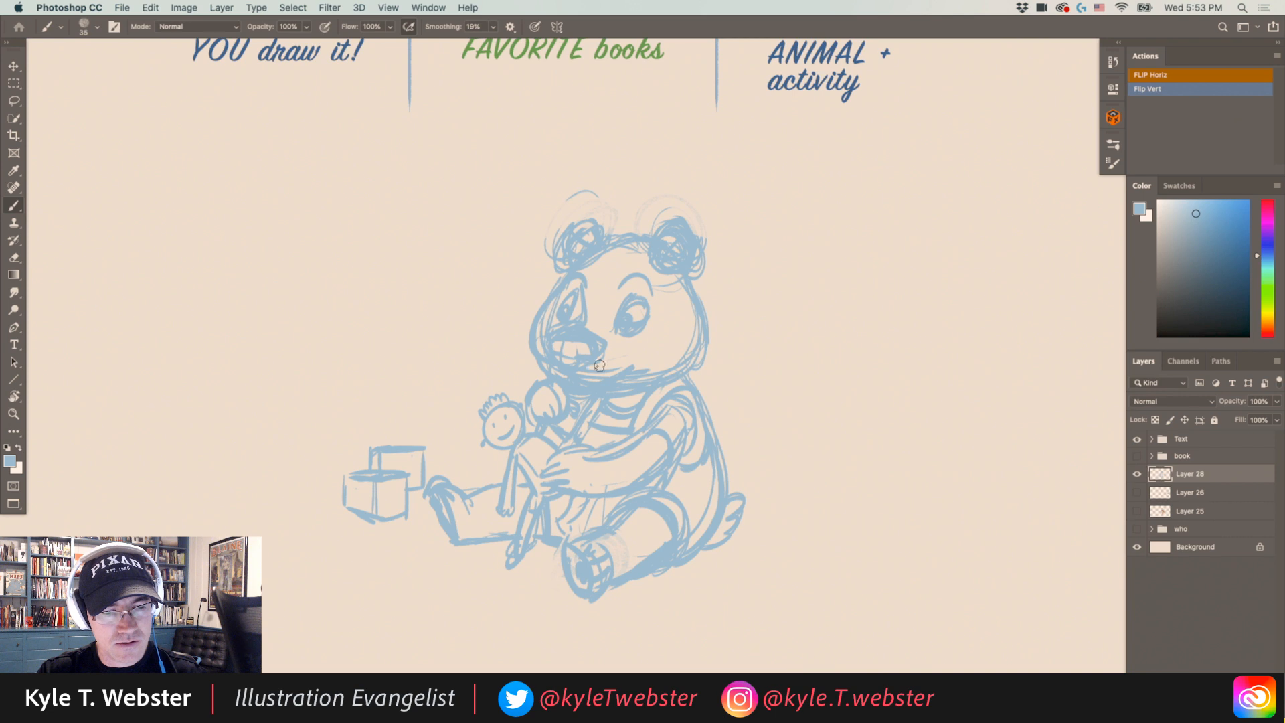
Fade the bear sketch layer to 30% opacity, add a new layer above it and choose a dark navy blue for inking.
drag(1266, 402, 1241, 403)
text(30)
key(Return)
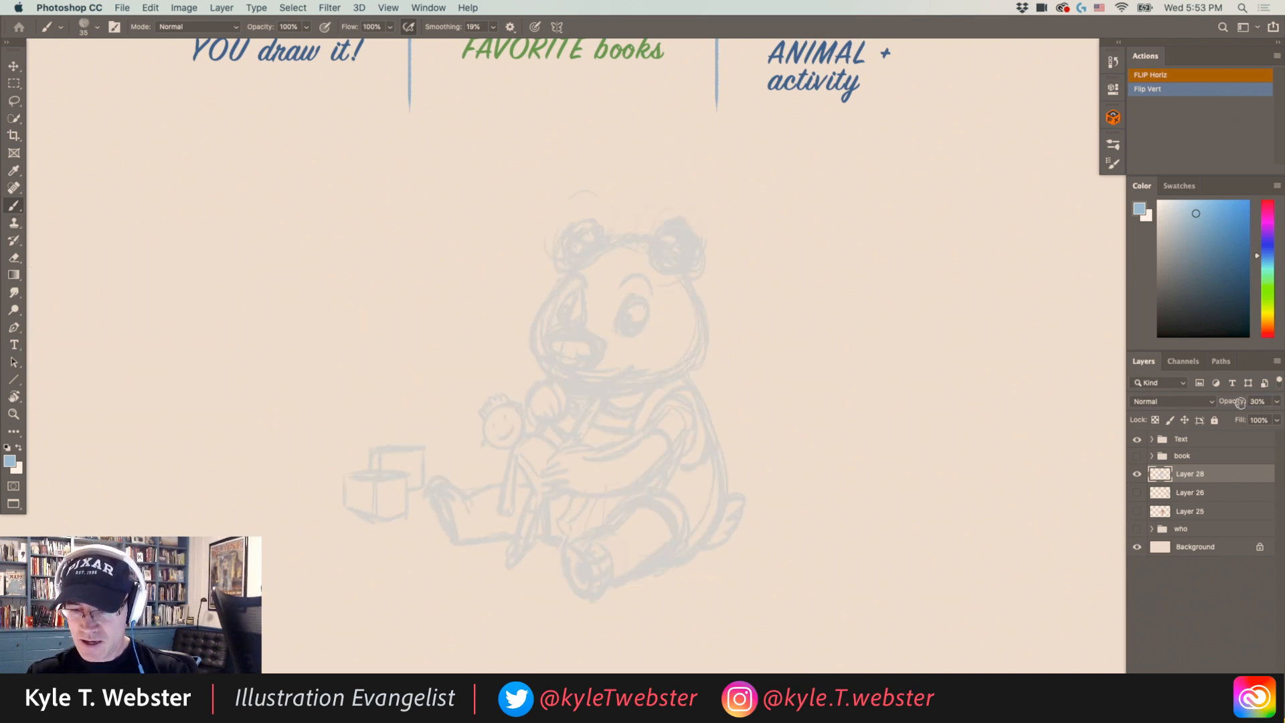
key(alt+shift+super+n)
drag(474, 383, 463, 373)
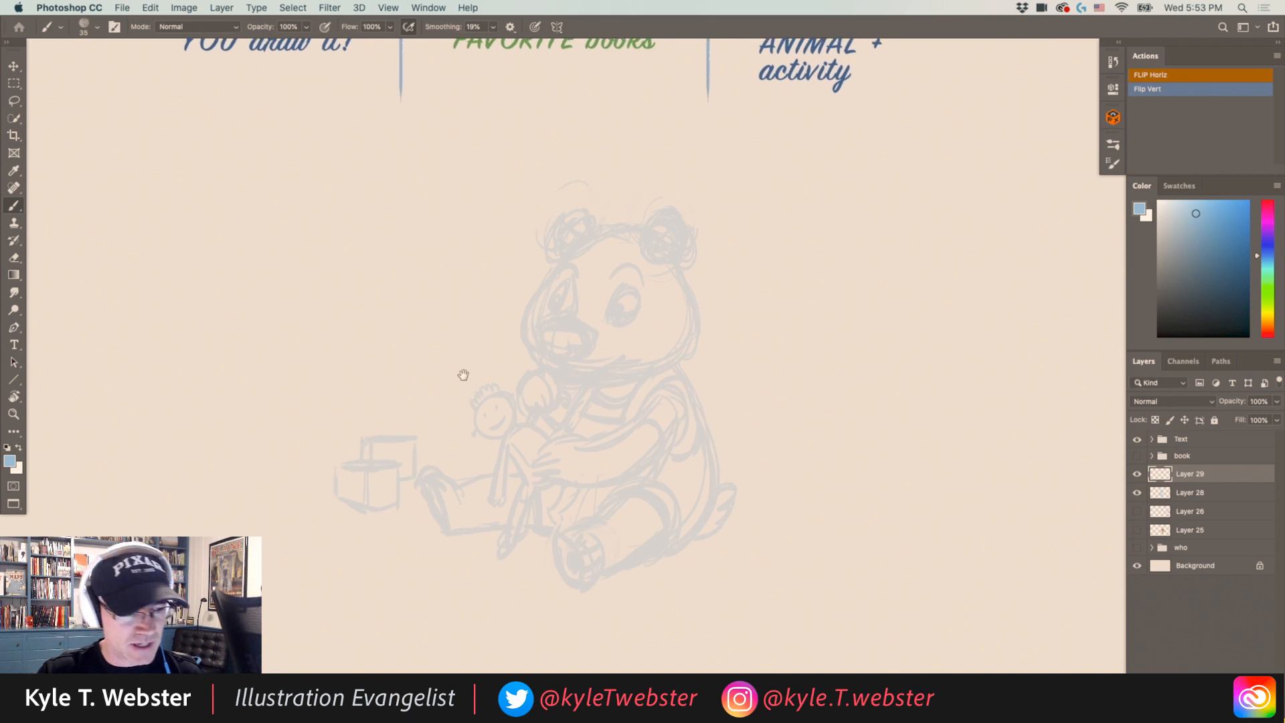
click(1240, 304)
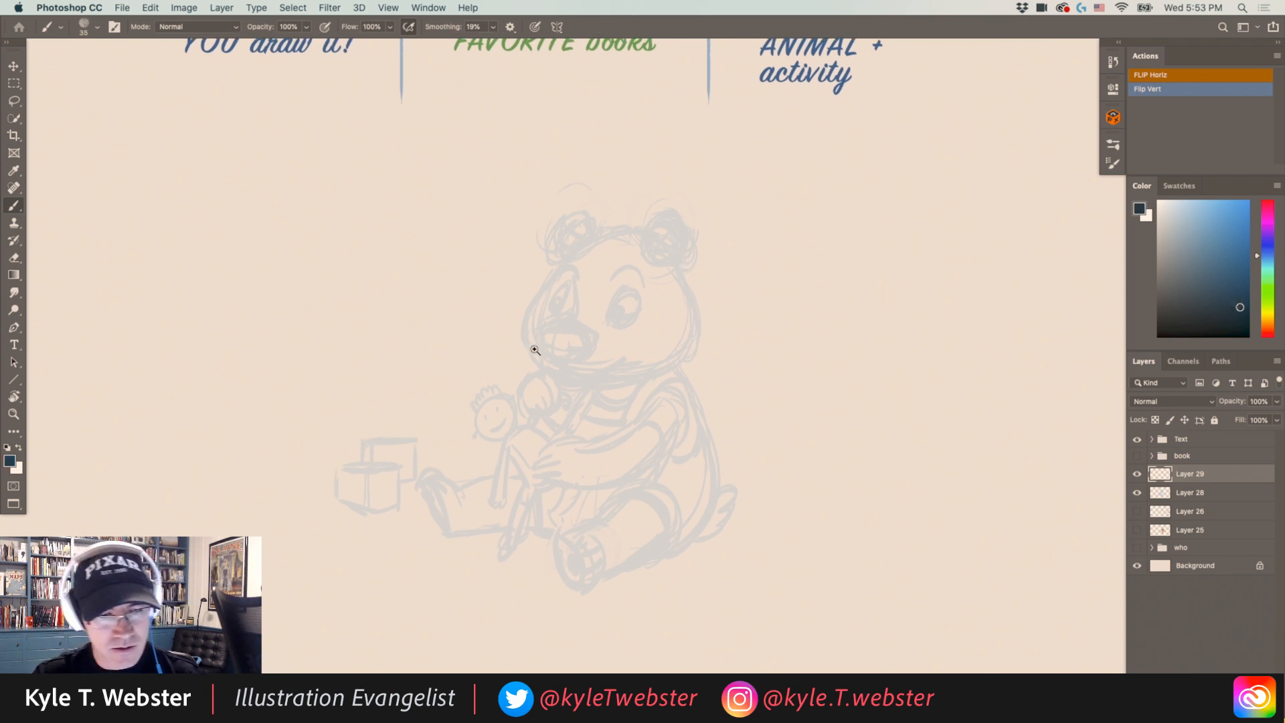
Ink the bear's two eyes with dark pupils, the nose and the smiling muzzle with small whisker dots.
scroll(531, 349, up, 2)
mouse_move(688, 276)
mouse_down()
mouse_move(639, 304)
mouse_move(637, 264)
mouse_up()
mouse_move(652, 307)
mouse_down()
mouse_move(657, 293)
mouse_move(642, 307)
mouse_move(565, 257)
mouse_move(577, 305)
mouse_move(536, 326)
mouse_move(571, 324)
mouse_move(536, 332)
mouse_move(567, 377)
mouse_move(599, 346)
mouse_move(604, 362)
mouse_move(566, 366)
mouse_up()
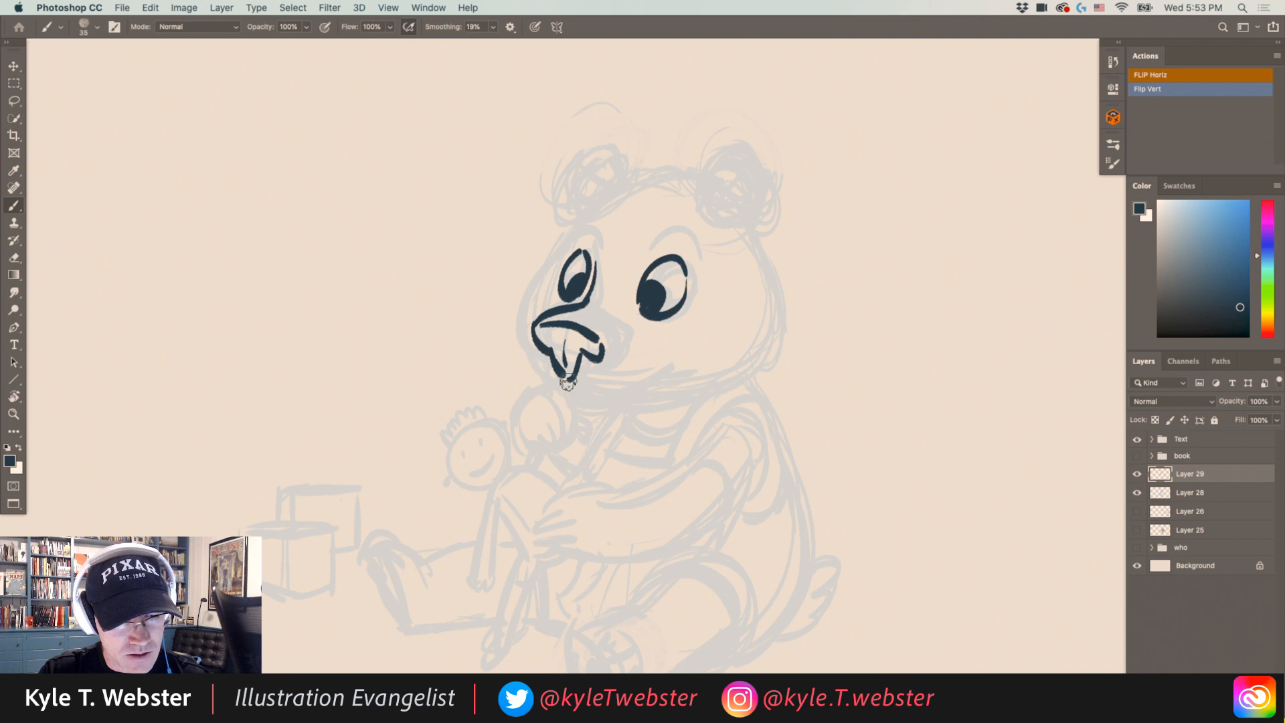
drag(568, 378, 669, 365)
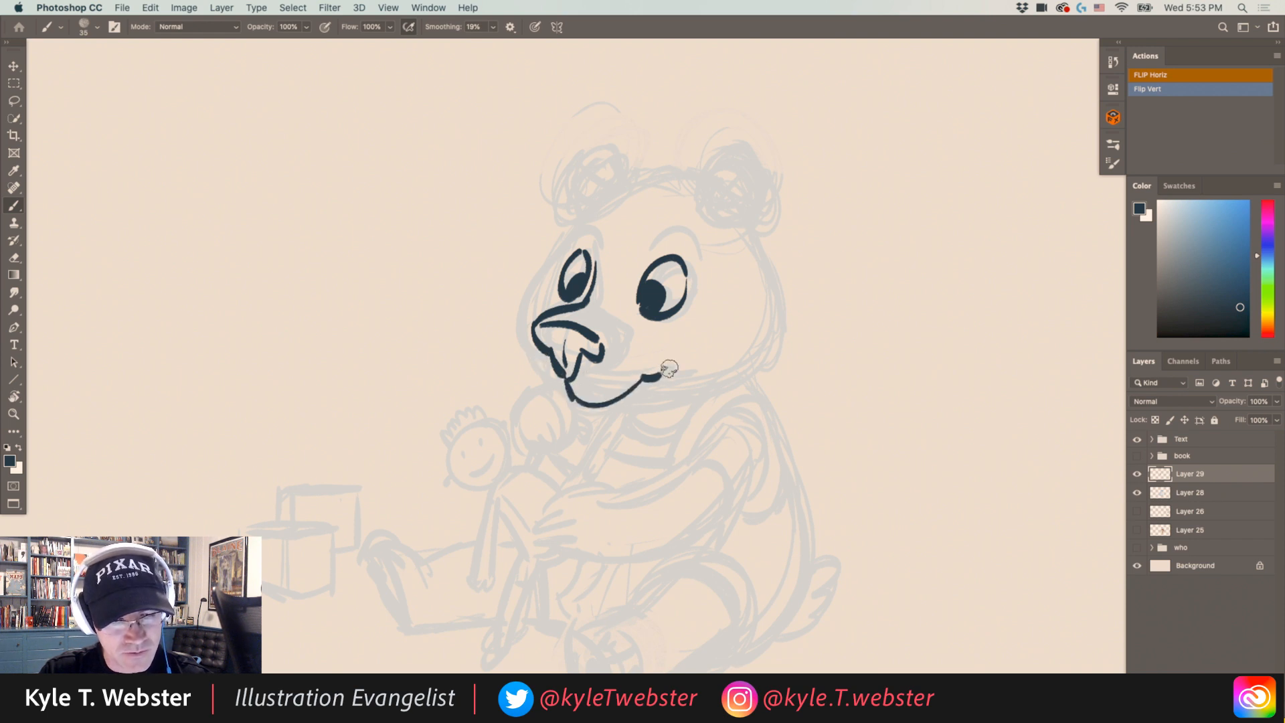
drag(537, 350, 573, 398)
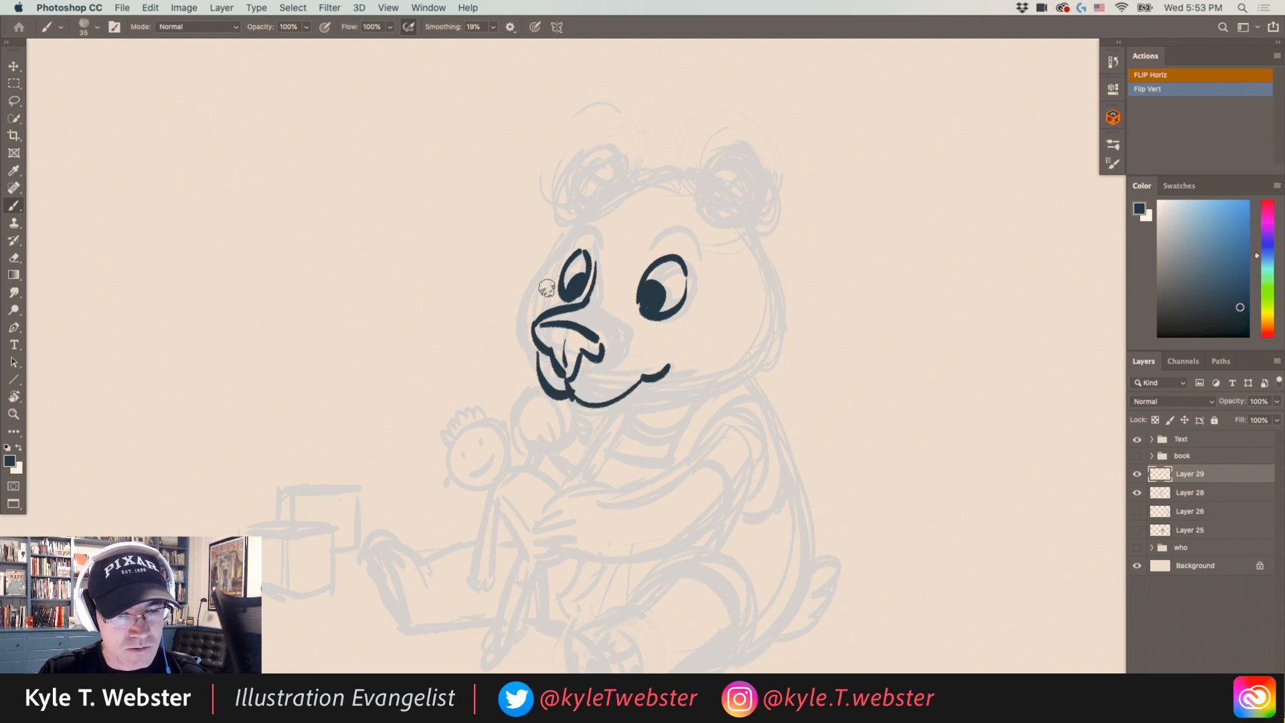
click(602, 386)
click(548, 372)
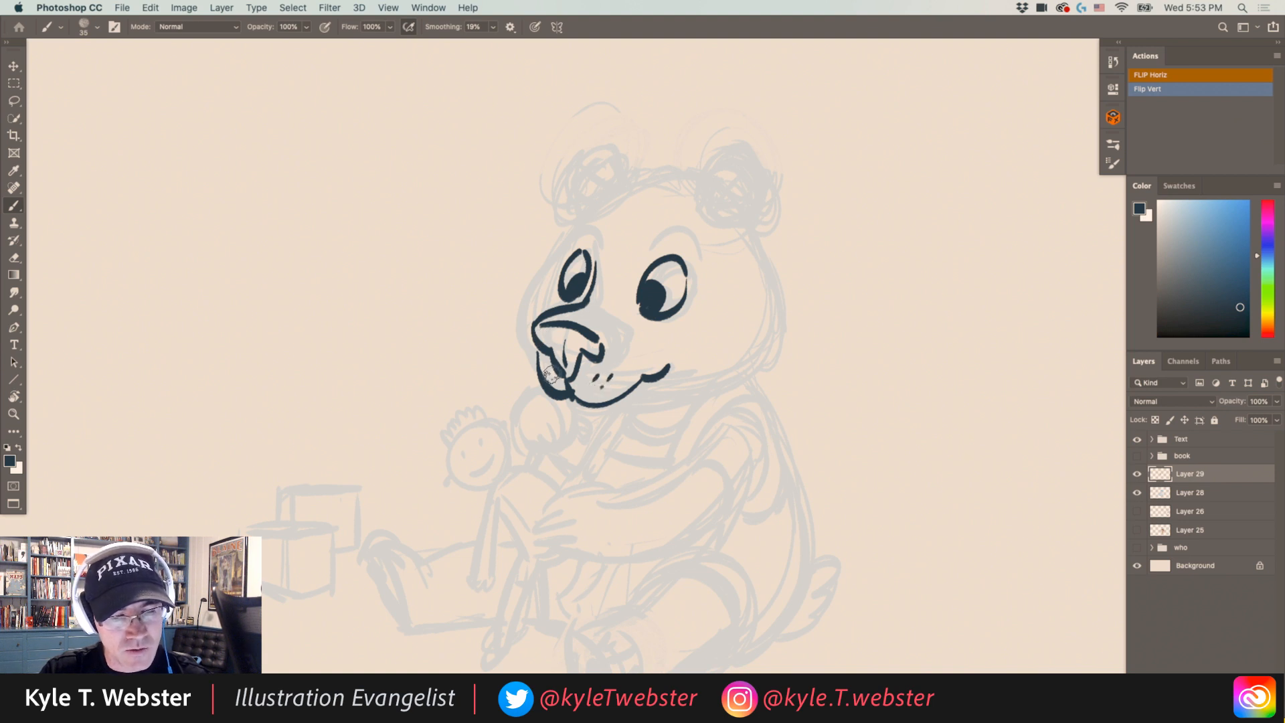
Ink the bear's head outline with furry cheeks, both ears and a small tuft on the forehead.
mouse_move(584, 215)
mouse_down()
mouse_move(516, 342)
mouse_move(546, 364)
mouse_up()
mouse_move(632, 395)
mouse_down()
mouse_move(753, 374)
mouse_move(770, 355)
mouse_move(777, 311)
mouse_move(736, 213)
mouse_up()
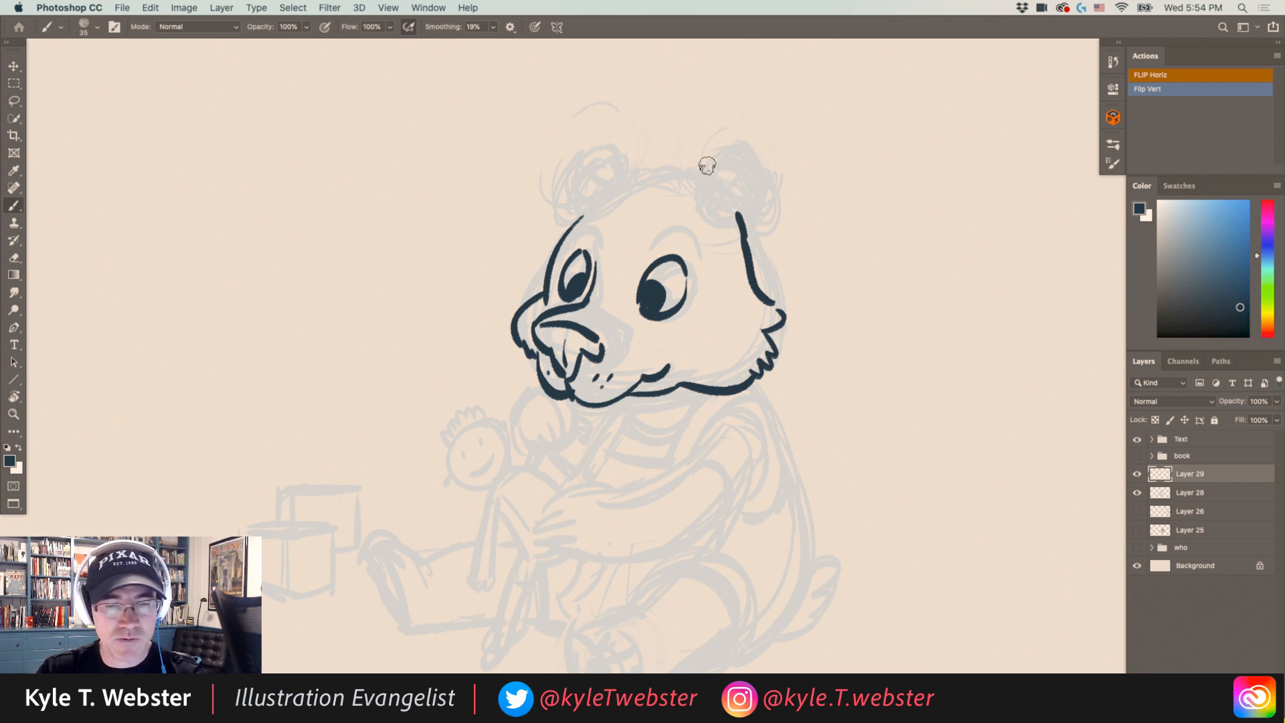
mouse_move(723, 218)
mouse_down()
mouse_move(747, 173)
mouse_move(721, 147)
mouse_move(696, 158)
mouse_move(696, 208)
mouse_move(718, 216)
mouse_move(738, 205)
mouse_move(714, 186)
mouse_move(714, 203)
mouse_move(646, 176)
mouse_move(595, 195)
mouse_move(619, 181)
mouse_move(610, 191)
mouse_move(561, 170)
mouse_move(579, 153)
mouse_move(575, 203)
mouse_move(561, 204)
mouse_move(578, 214)
mouse_move(579, 188)
mouse_up()
mouse_move(589, 200)
mouse_down()
mouse_move(562, 184)
mouse_move(621, 226)
mouse_move(650, 218)
mouse_up()
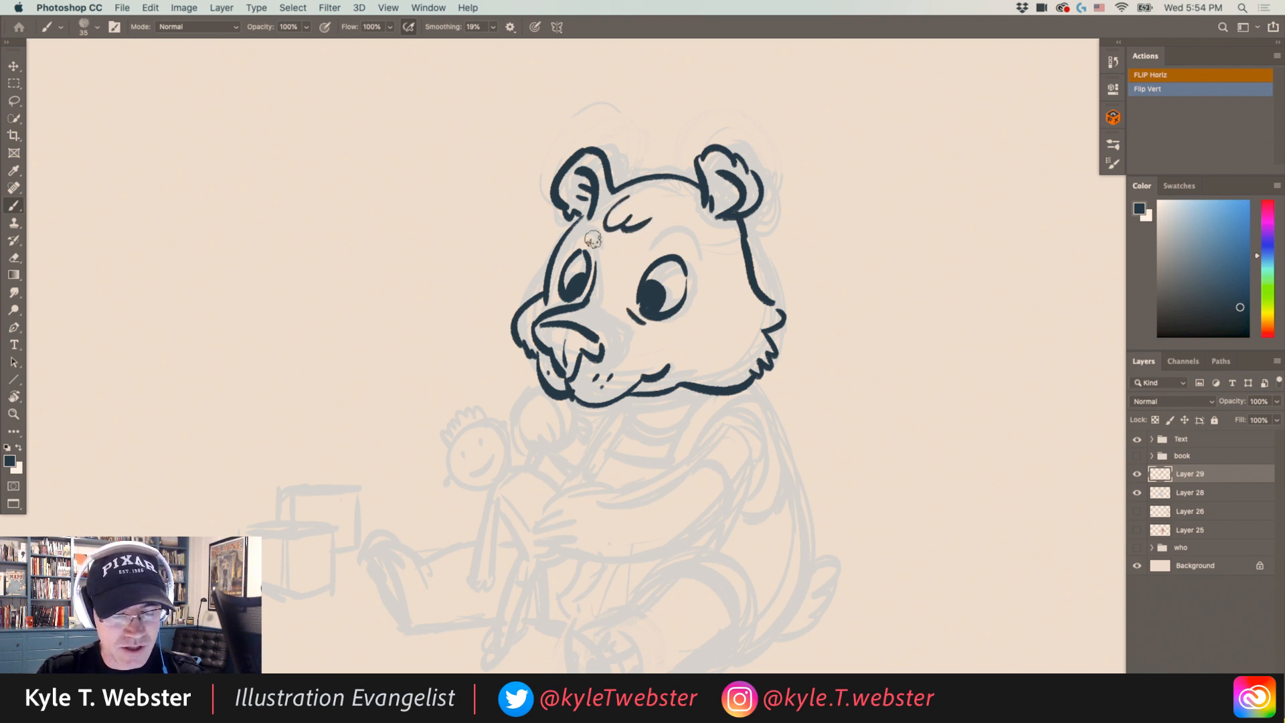
Ink the bear's curved back, small tail and near leg, ending in a foot with sole pads and toes.
key(super+minus)
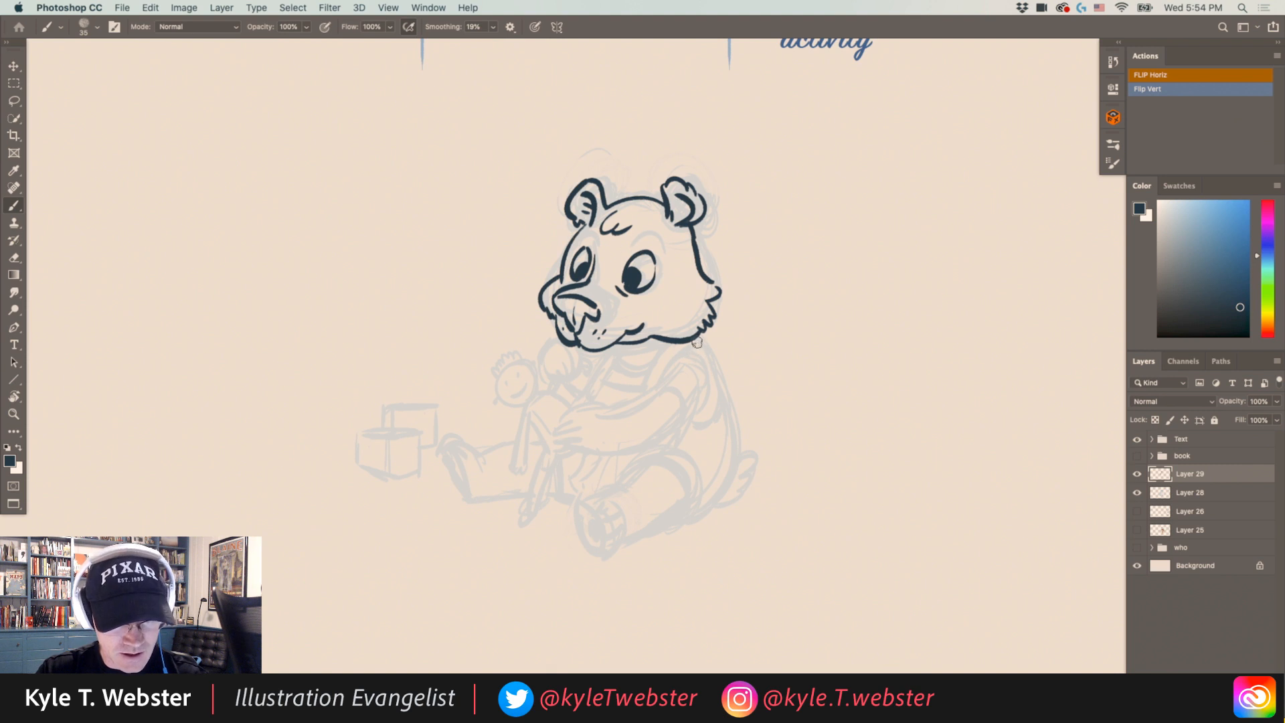
mouse_move(694, 339)
mouse_down()
mouse_move(729, 484)
mouse_move(762, 462)
mouse_move(668, 529)
mouse_move(651, 465)
mouse_up()
mouse_move(688, 520)
mouse_down()
mouse_move(702, 485)
mouse_move(656, 448)
mouse_move(619, 498)
mouse_move(627, 542)
mouse_up()
alt+super+click(596, 486)
super+click(601, 504)
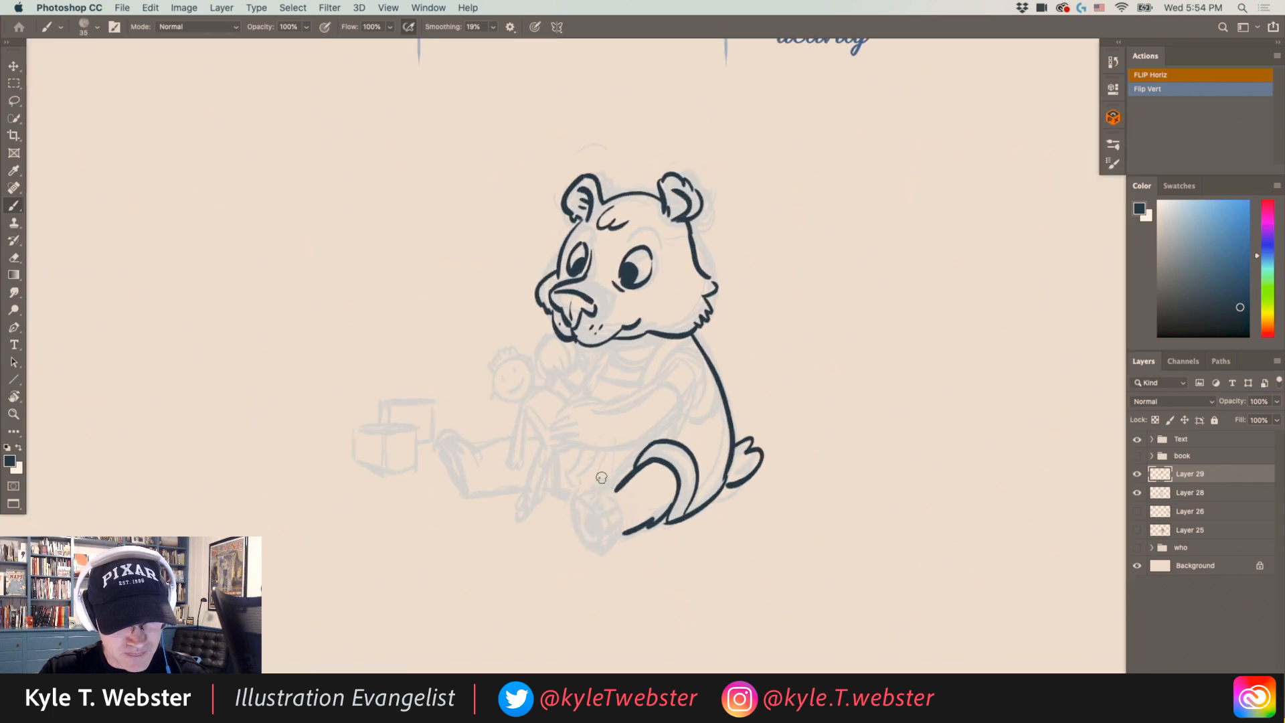
mouse_move(616, 490)
mouse_down()
mouse_move(577, 499)
mouse_move(590, 543)
mouse_move(603, 507)
mouse_move(581, 495)
mouse_move(592, 543)
mouse_move(615, 517)
mouse_move(593, 496)
mouse_up()
click(589, 508)
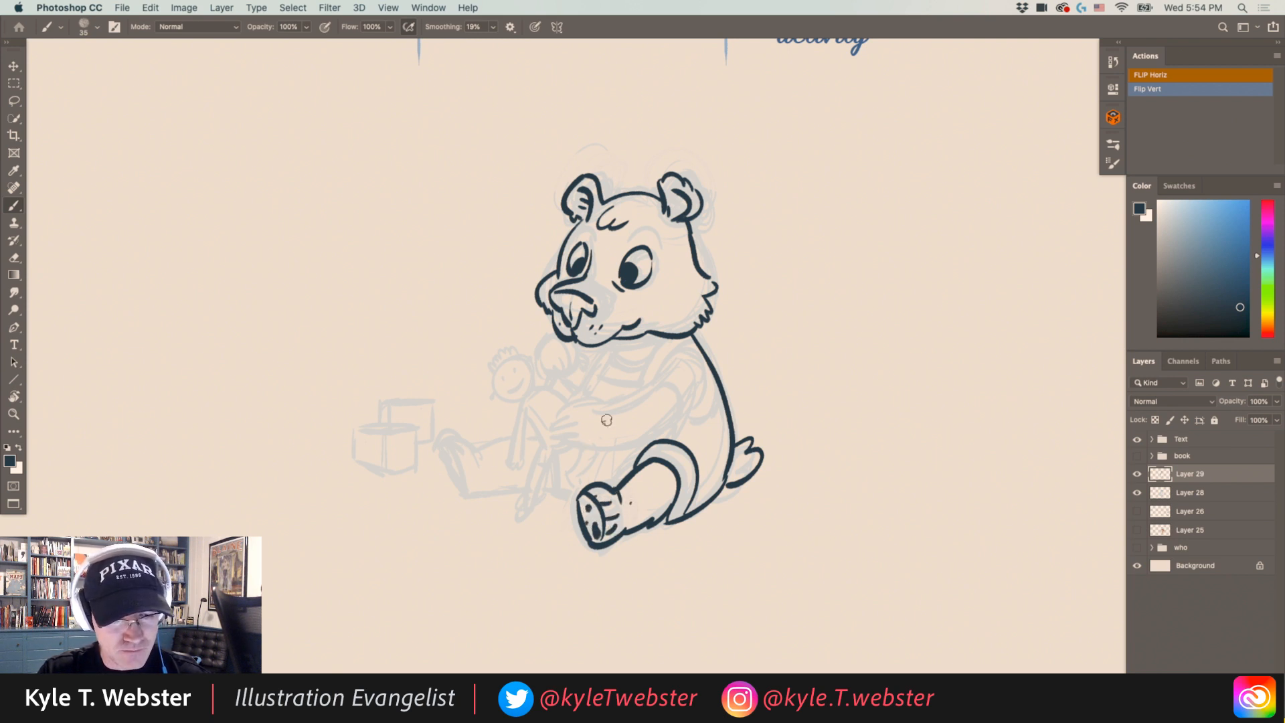
Ink the bear's outstretched far leg and the thin doll in front of it, with a smiling face and spiky hair.
mouse_move(513, 437)
mouse_down()
mouse_move(476, 449)
mouse_move(443, 439)
mouse_move(468, 494)
mouse_move(516, 487)
mouse_up()
drag(519, 408, 522, 465)
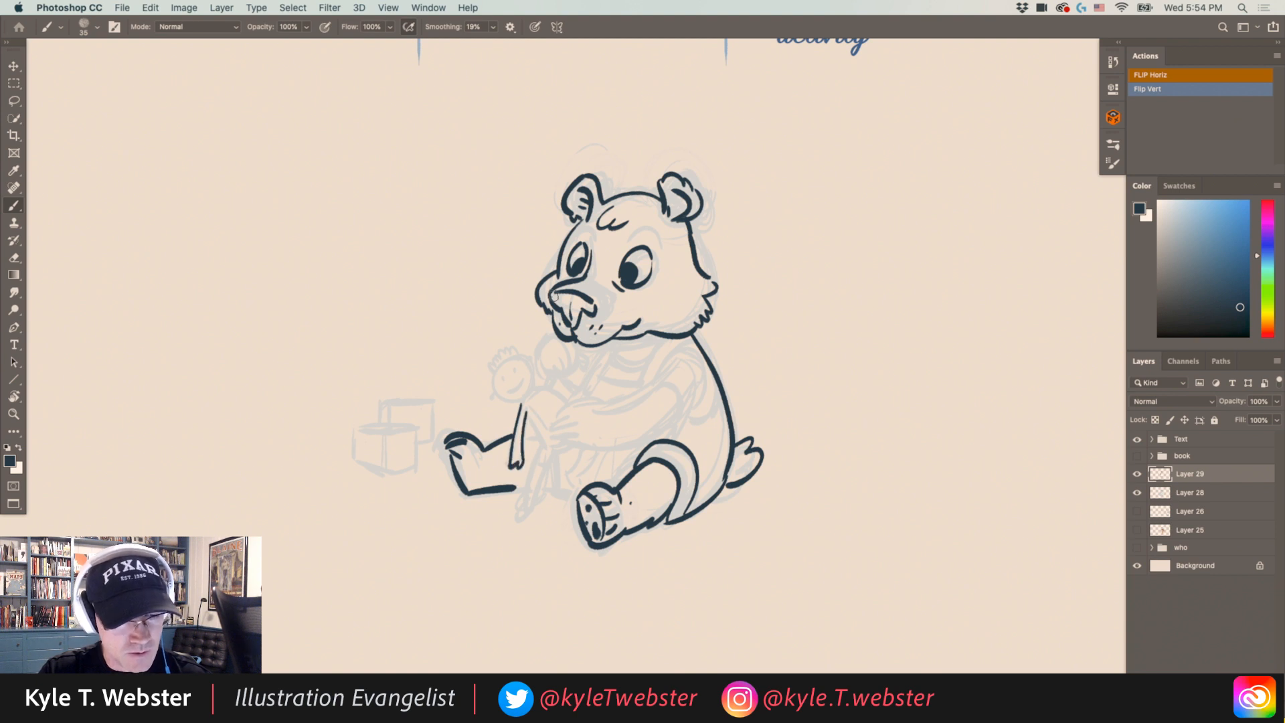
mouse_move(524, 410)
mouse_down()
mouse_move(541, 447)
mouse_move(529, 509)
mouse_up()
drag(547, 453, 538, 515)
mouse_move(525, 403)
mouse_down()
mouse_move(534, 385)
mouse_move(520, 400)
mouse_up()
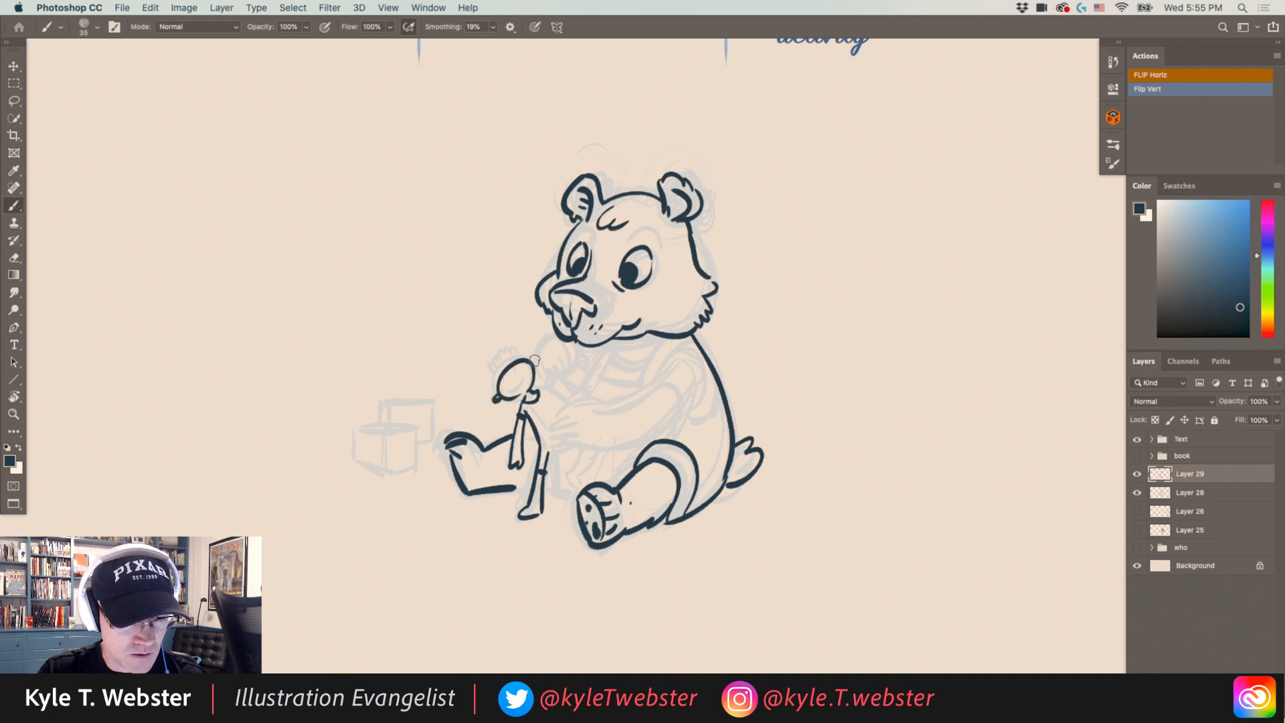
drag(513, 389, 527, 382)
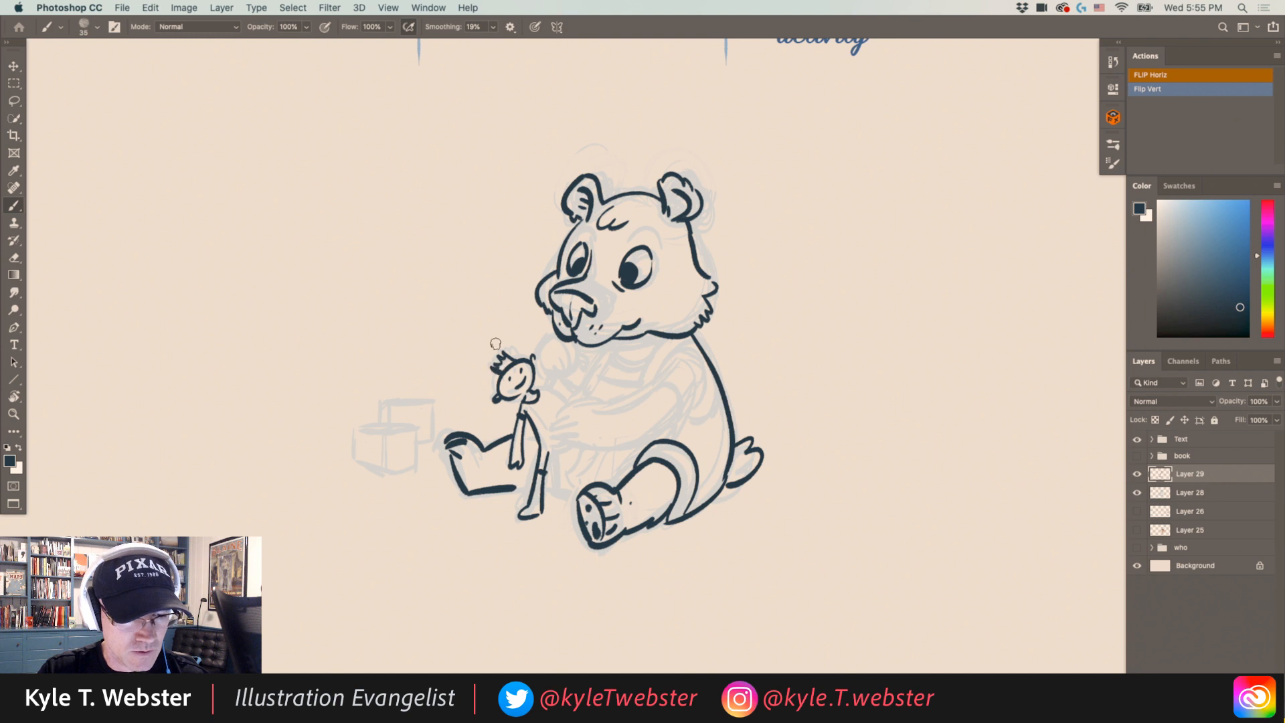
Ink the bear's near arm and sleeve reaching toward the doll, plus the overall straps and bib neckline.
mouse_move(534, 390)
mouse_down()
mouse_move(559, 373)
mouse_move(546, 395)
mouse_move(567, 405)
mouse_move(557, 443)
mouse_move(632, 447)
mouse_move(673, 415)
mouse_up()
mouse_move(586, 410)
mouse_down()
mouse_move(650, 382)
mouse_move(694, 380)
mouse_move(674, 361)
mouse_move(708, 381)
mouse_up()
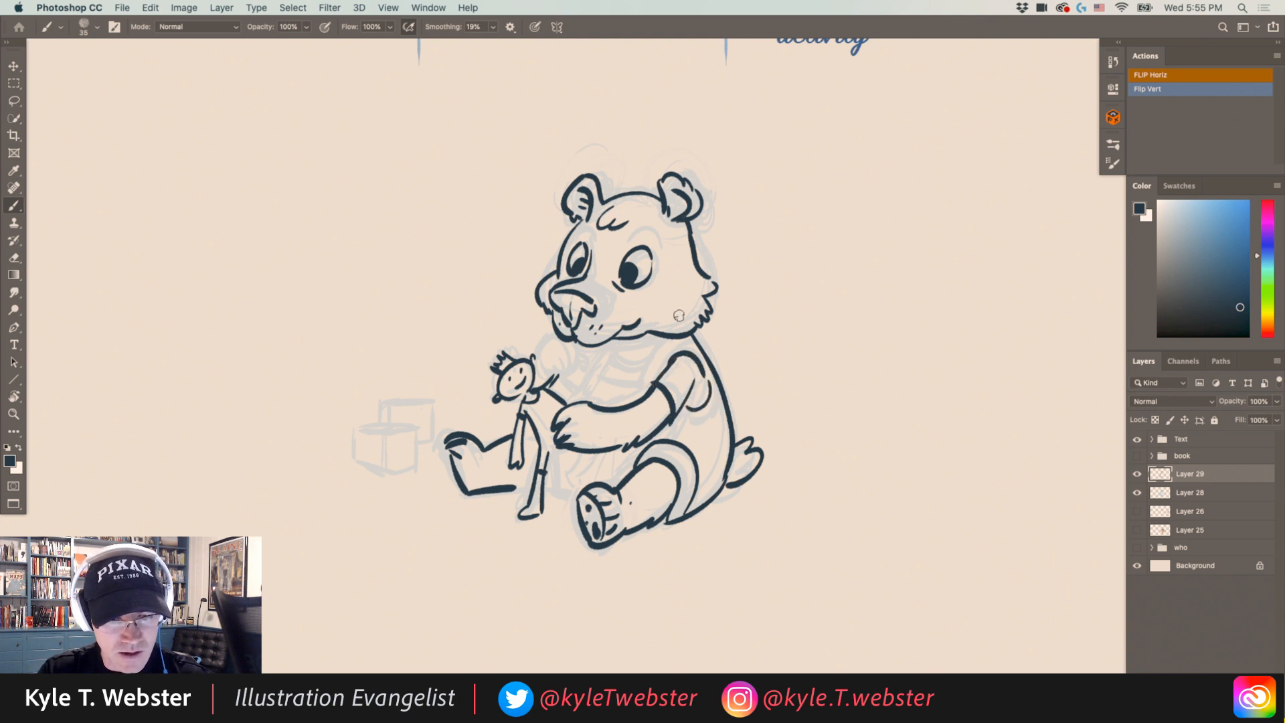
mouse_move(682, 337)
mouse_down()
mouse_move(654, 377)
mouse_move(616, 364)
mouse_move(597, 383)
mouse_move(653, 380)
mouse_up()
drag(650, 336, 620, 340)
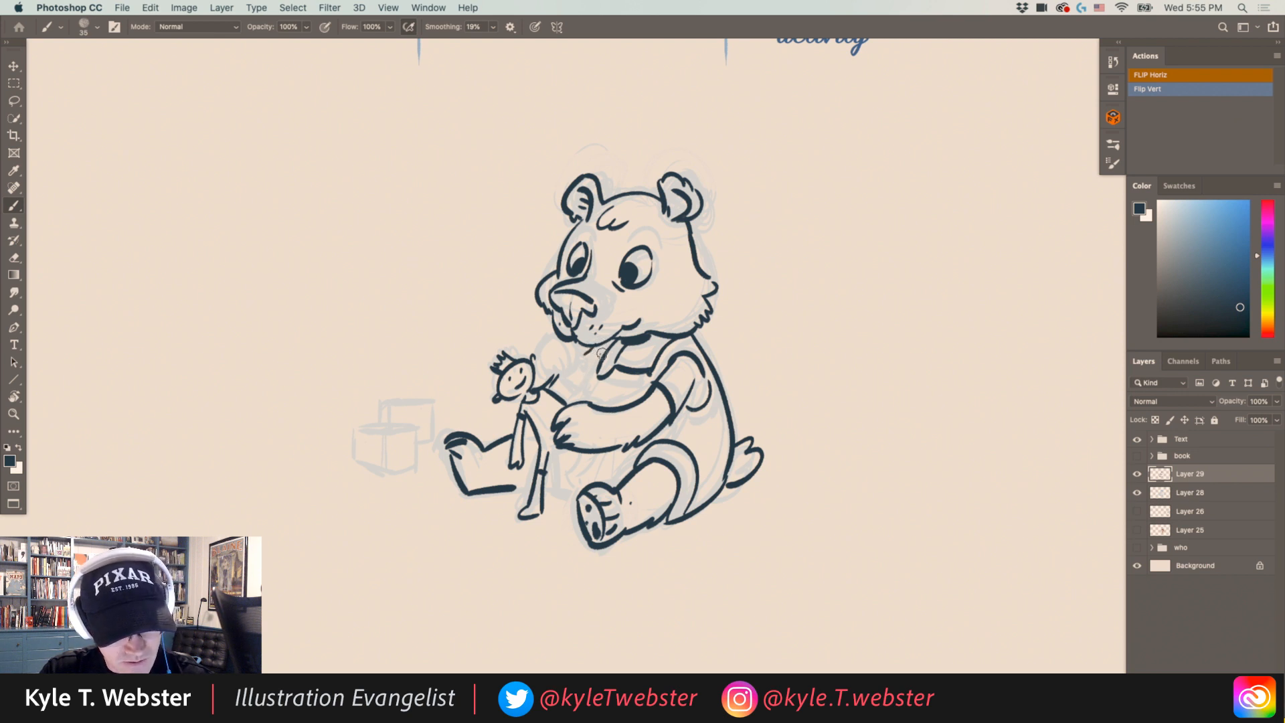
drag(602, 350, 582, 379)
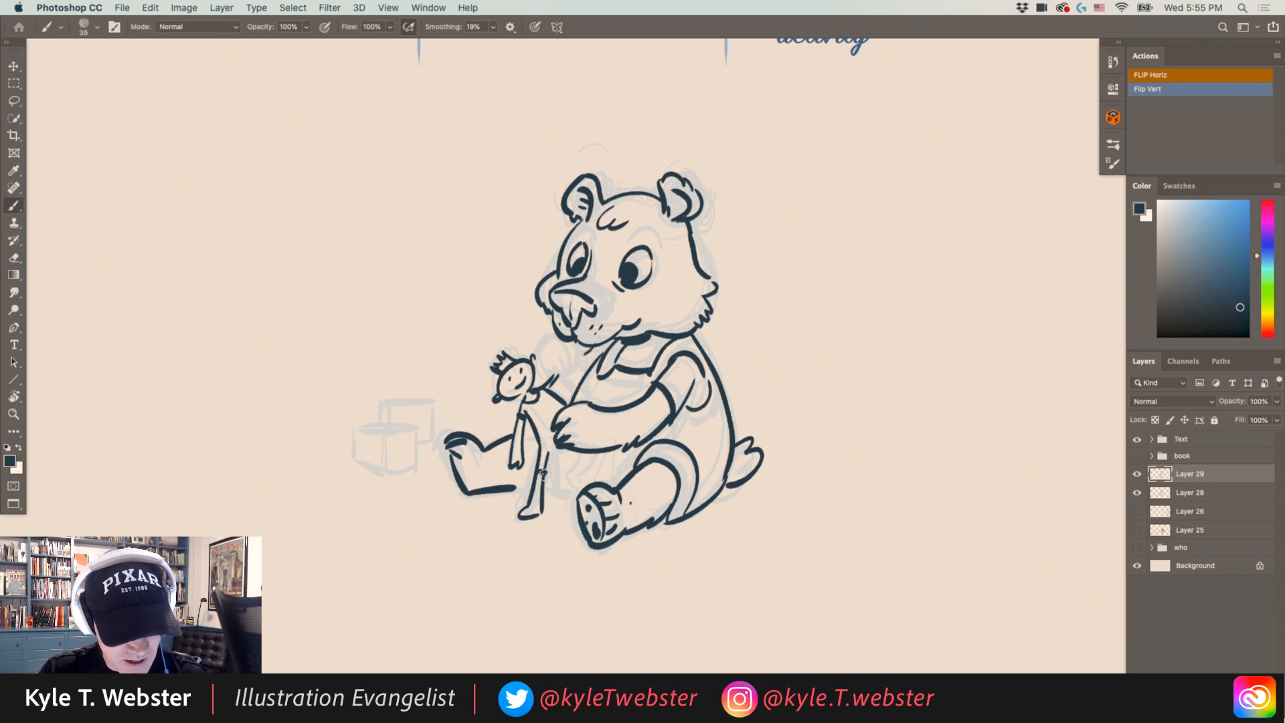
Extend the far leg's line behind the doll, and ink clothing folds at the bear's lap and a curved line over the near thigh.
drag(524, 484, 520, 491)
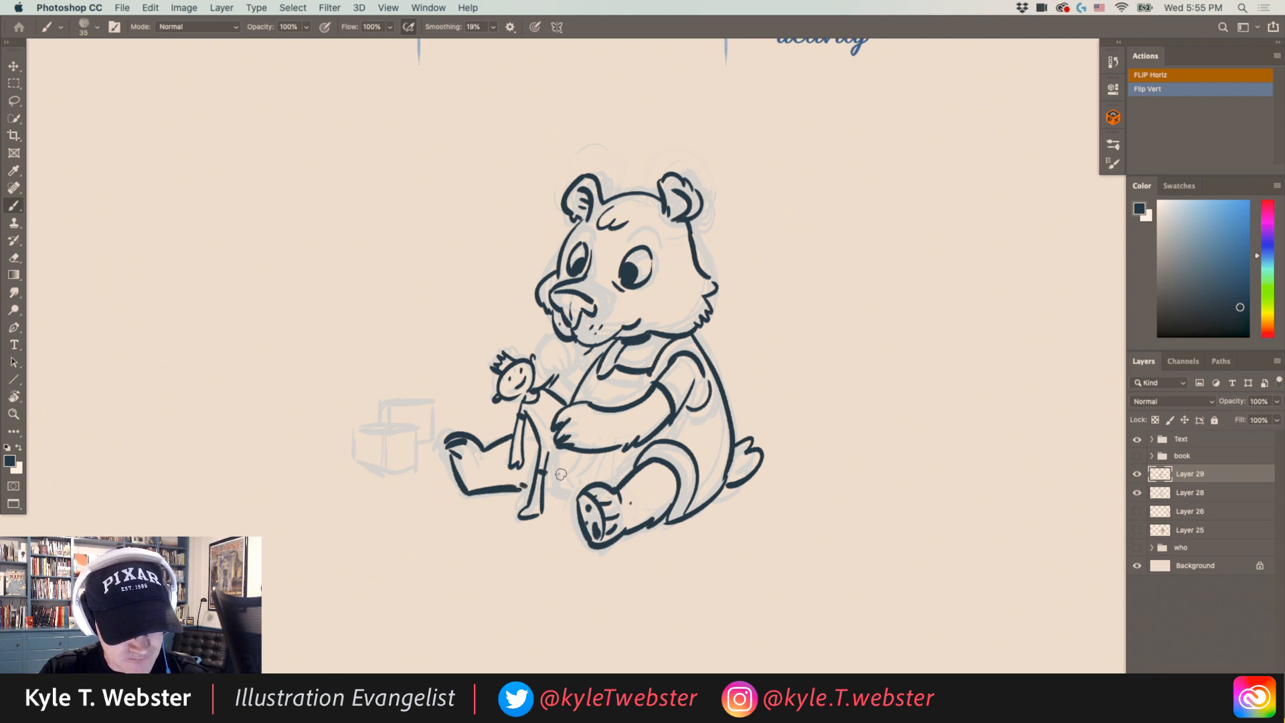
alt+click(553, 447)
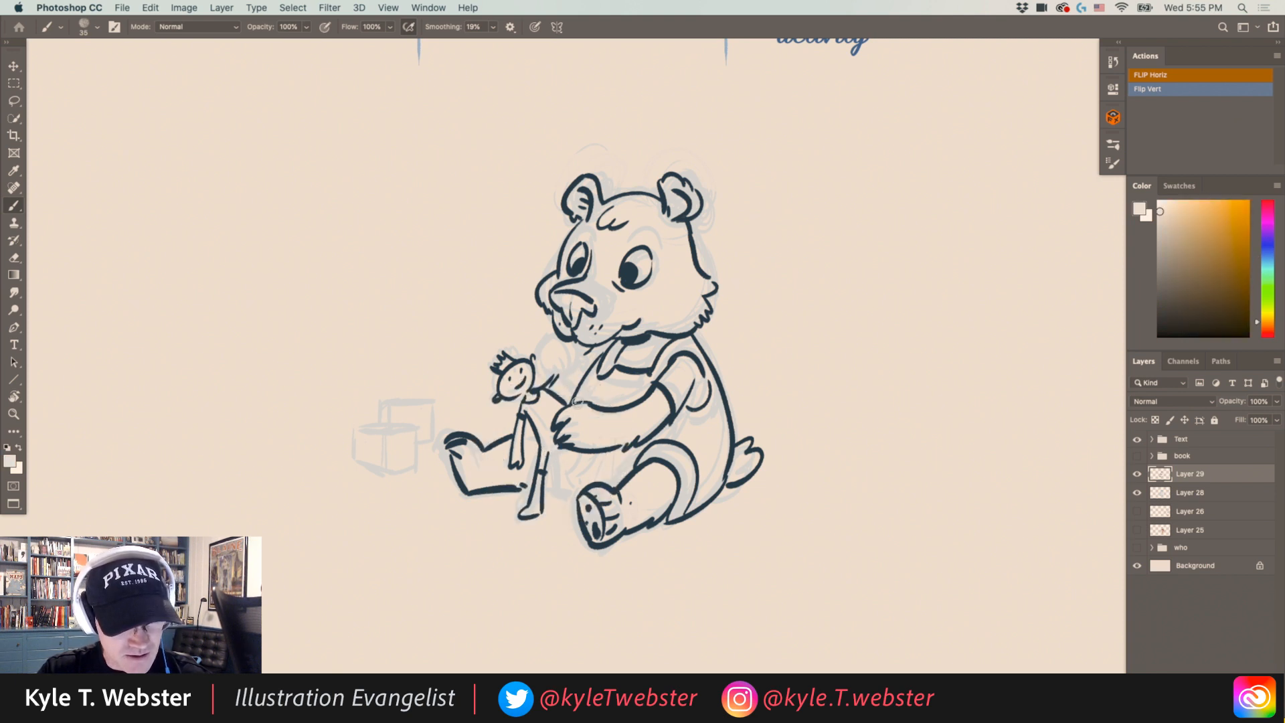
alt+click(566, 446)
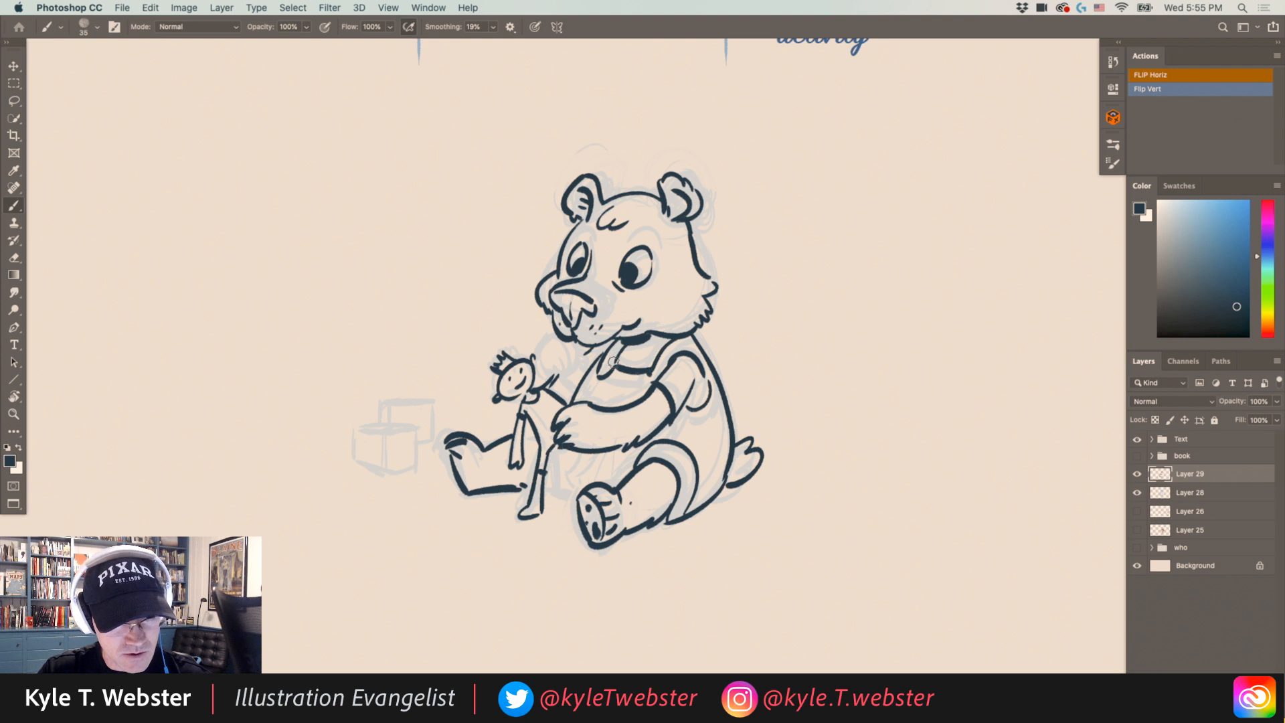
drag(574, 452, 566, 489)
drag(571, 485, 581, 454)
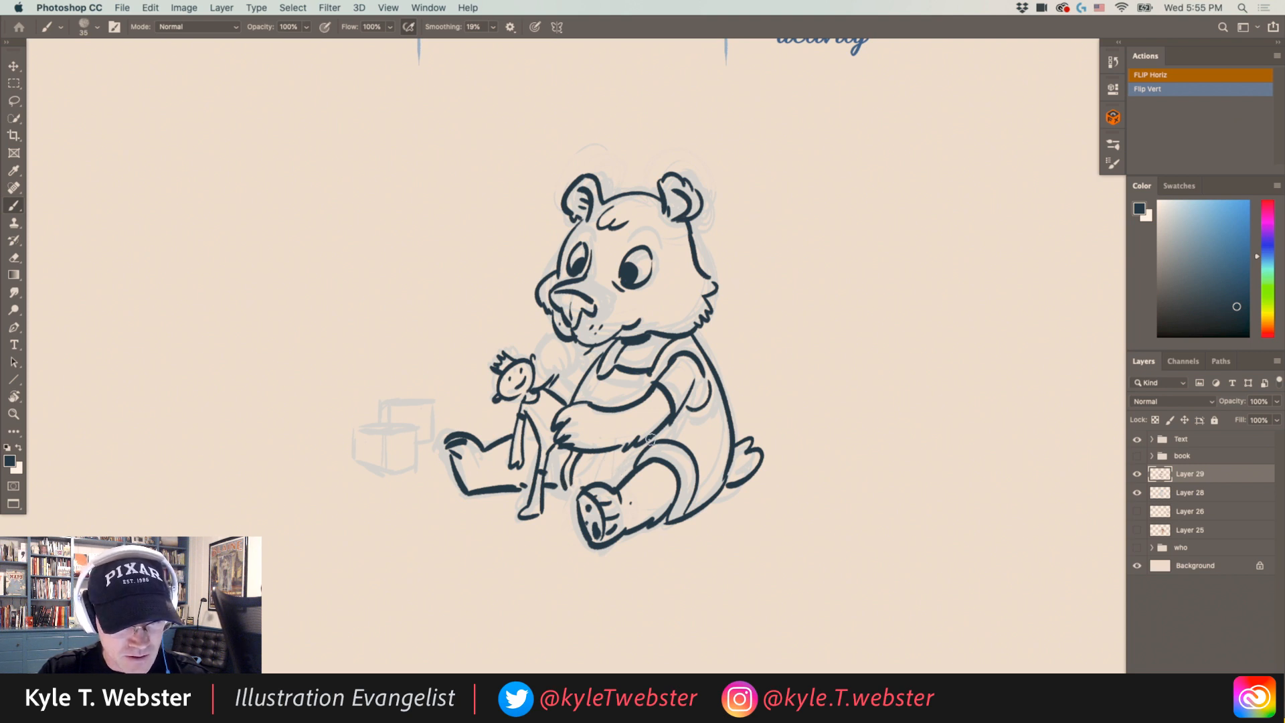
drag(717, 457, 671, 439)
drag(586, 457, 593, 477)
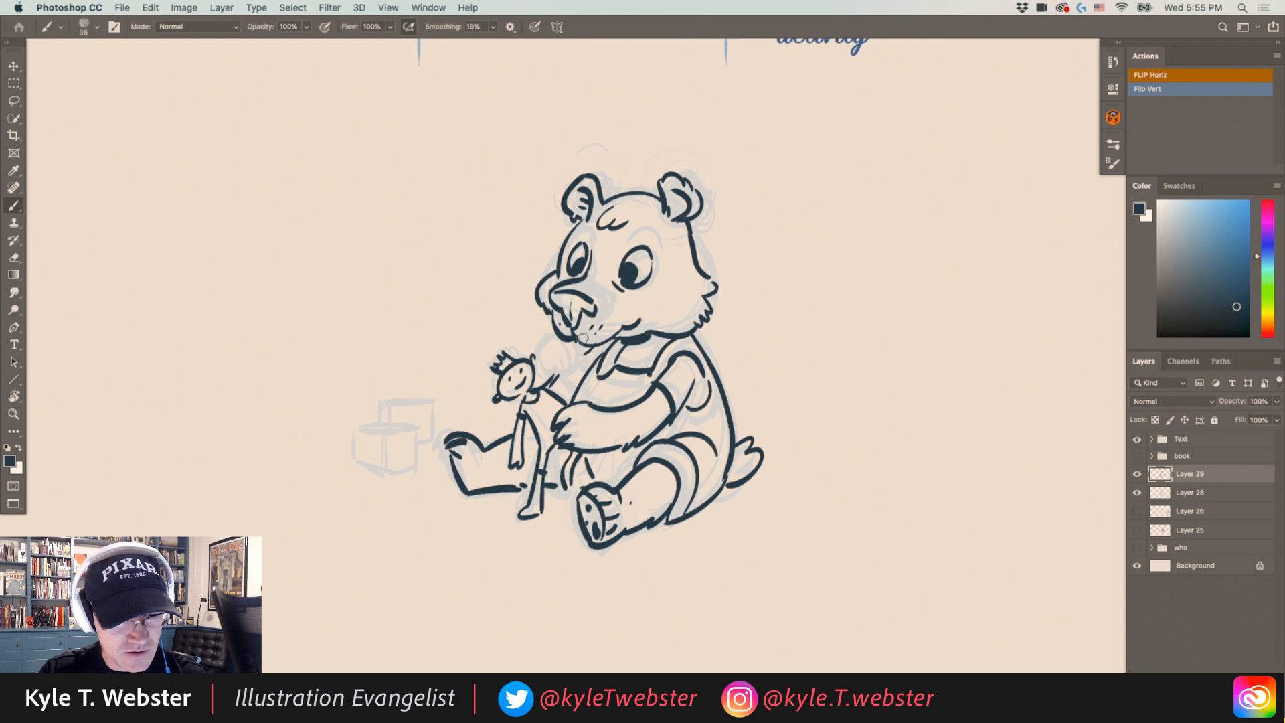
Ink the bear's far paw behind the doll's head and the two toy blocks beyond the far foot.
mouse_move(542, 353)
mouse_down()
mouse_move(573, 339)
mouse_move(572, 375)
mouse_move(542, 358)
mouse_up()
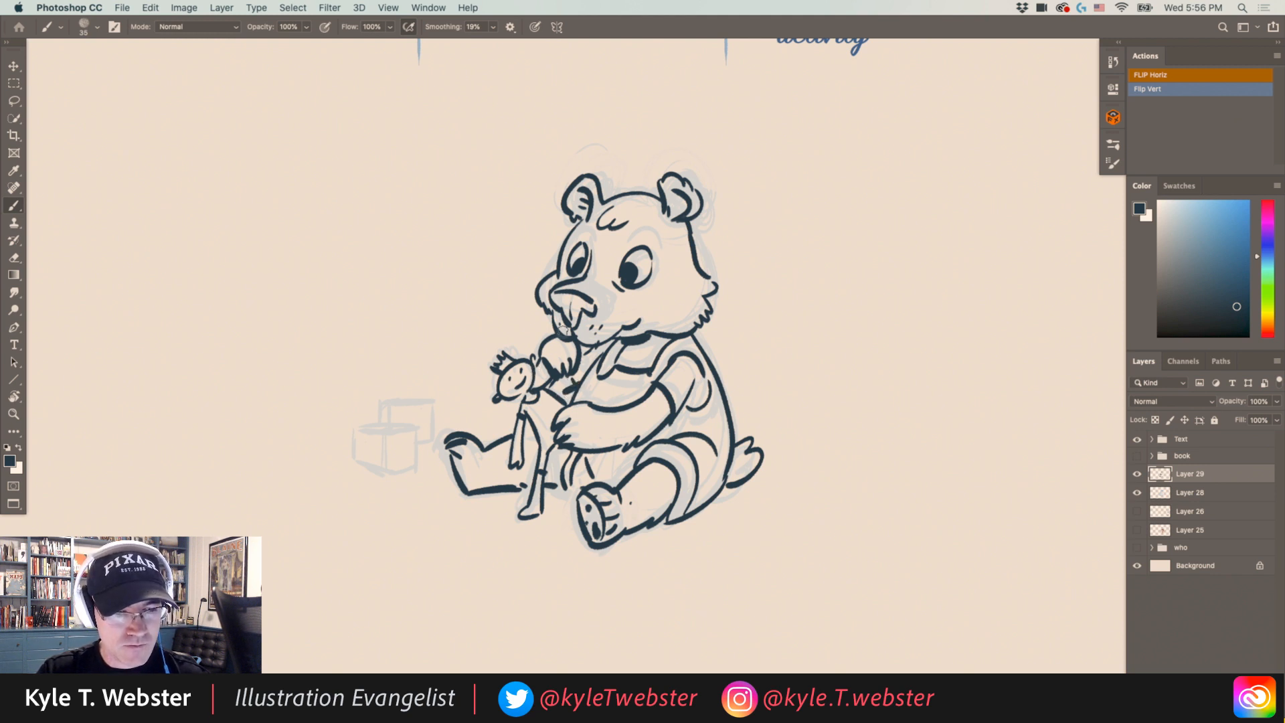
mouse_move(413, 435)
mouse_down()
mouse_move(412, 469)
mouse_move(413, 433)
mouse_move(379, 455)
mouse_move(413, 467)
mouse_move(374, 458)
mouse_move(374, 434)
mouse_move(358, 458)
mouse_move(410, 431)
mouse_move(383, 399)
mouse_move(436, 403)
mouse_move(416, 443)
mouse_up()
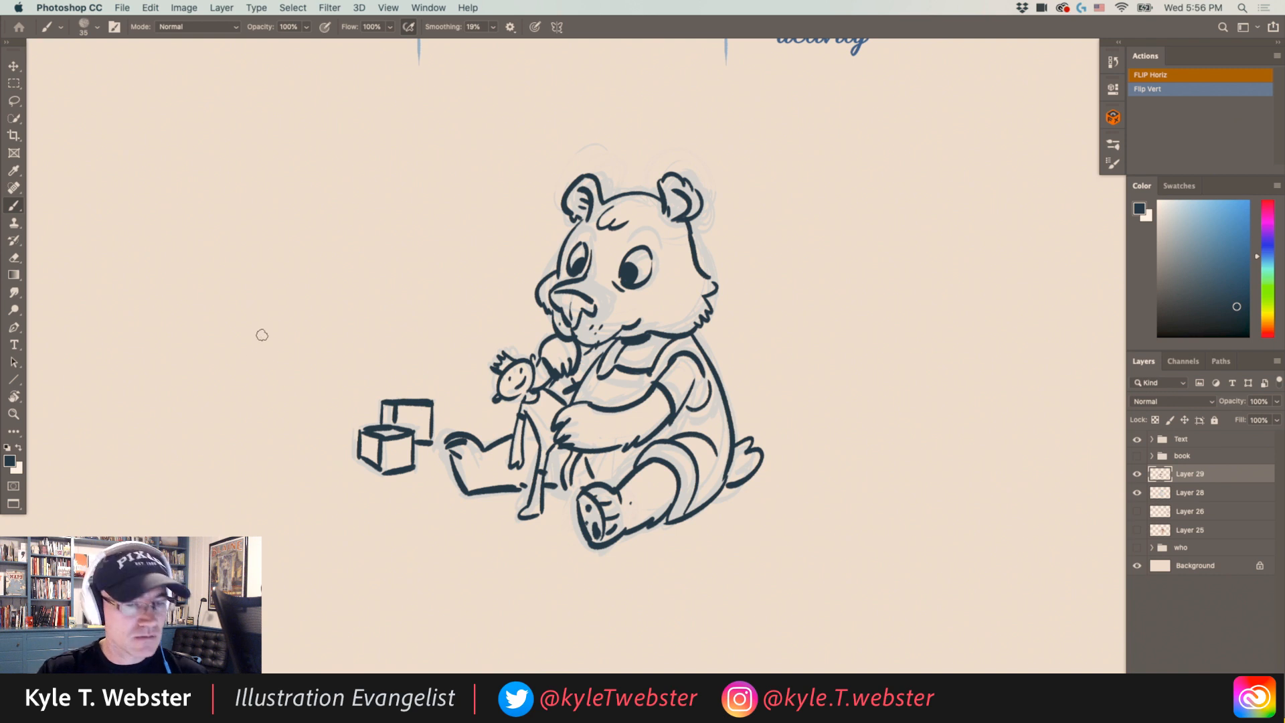
Hide the faded sketch layer and draw short ground strokes behind the bear and beyond the toy blocks.
click(1137, 493)
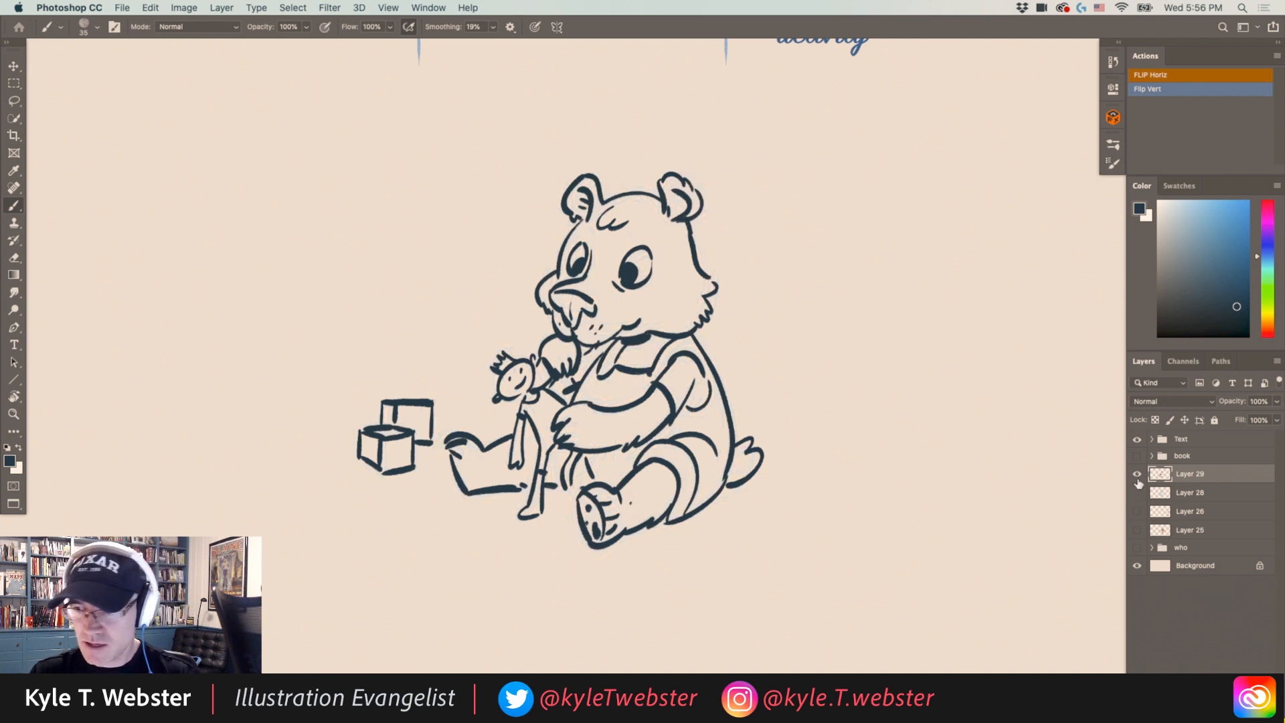
drag(864, 463, 798, 469)
mouse_move(342, 465)
mouse_down()
mouse_move(320, 471)
mouse_move(322, 460)
mouse_up()
drag(795, 455, 813, 450)
drag(784, 448, 792, 446)
Draw three short accent lines radiating in front of the bear's face.
drag(510, 274, 490, 251)
drag(495, 299, 465, 285)
drag(482, 323, 465, 325)
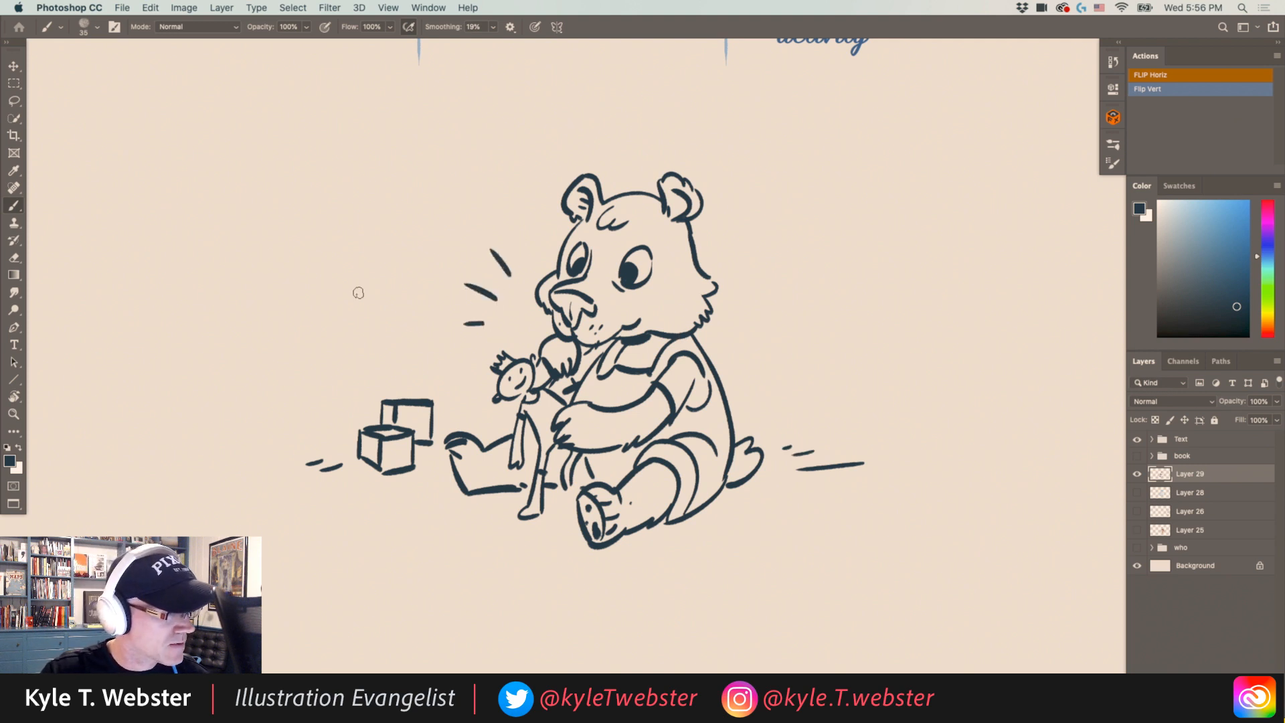